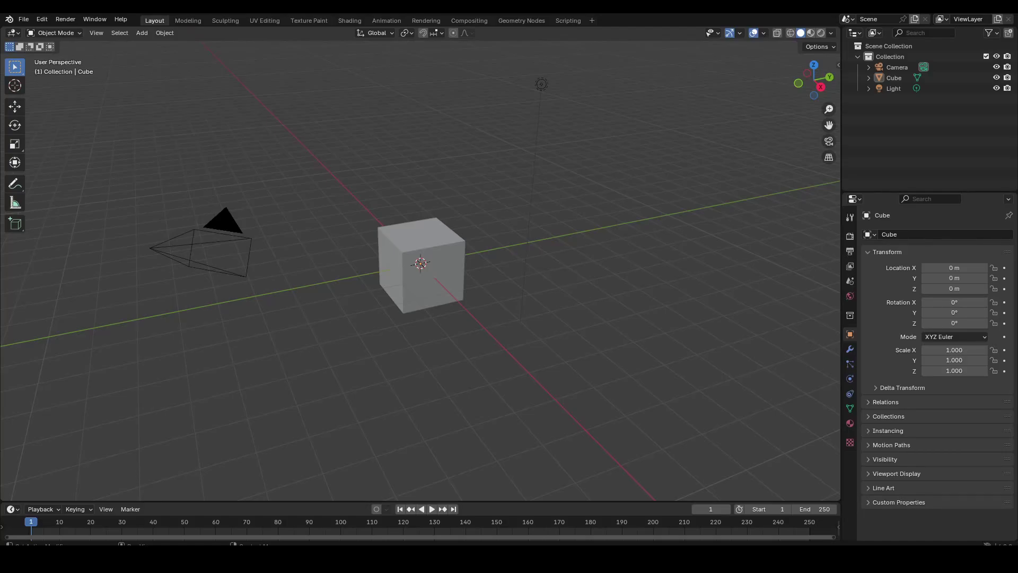
{"action": "left_click", "coordinate": [23, 19]}
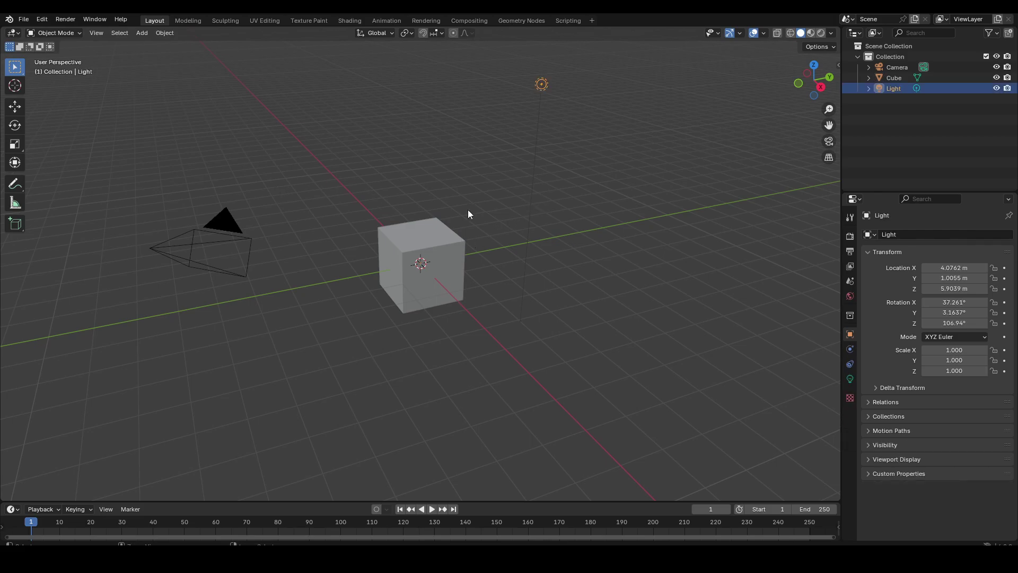
{"action": "key", "text": "ctrl+a"}
{"action": "left_click", "coordinate": [43, 20]}
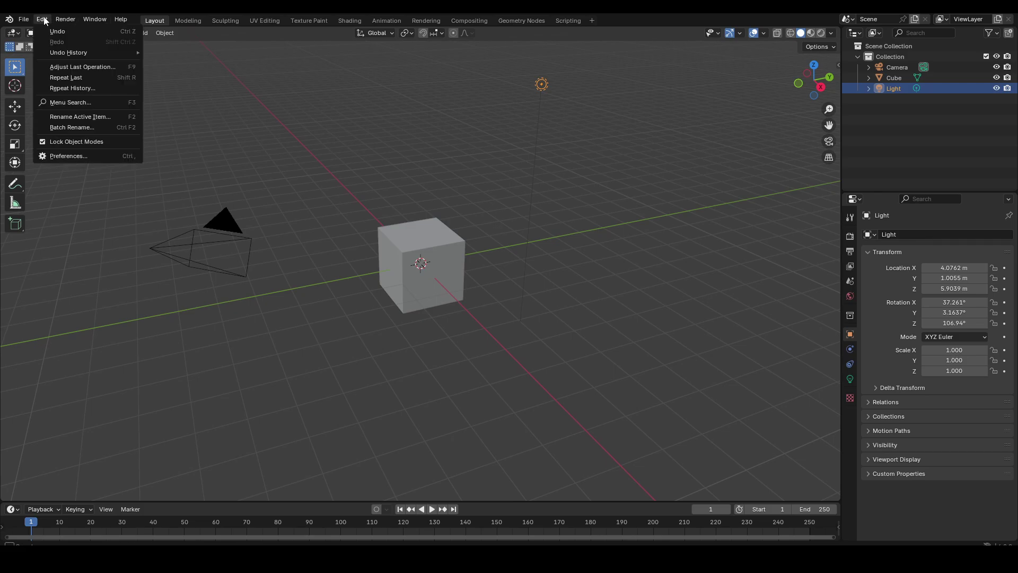
{"action": "left_click", "coordinate": [50, 157]}
{"action": "left_click", "coordinate": [343, 16]}
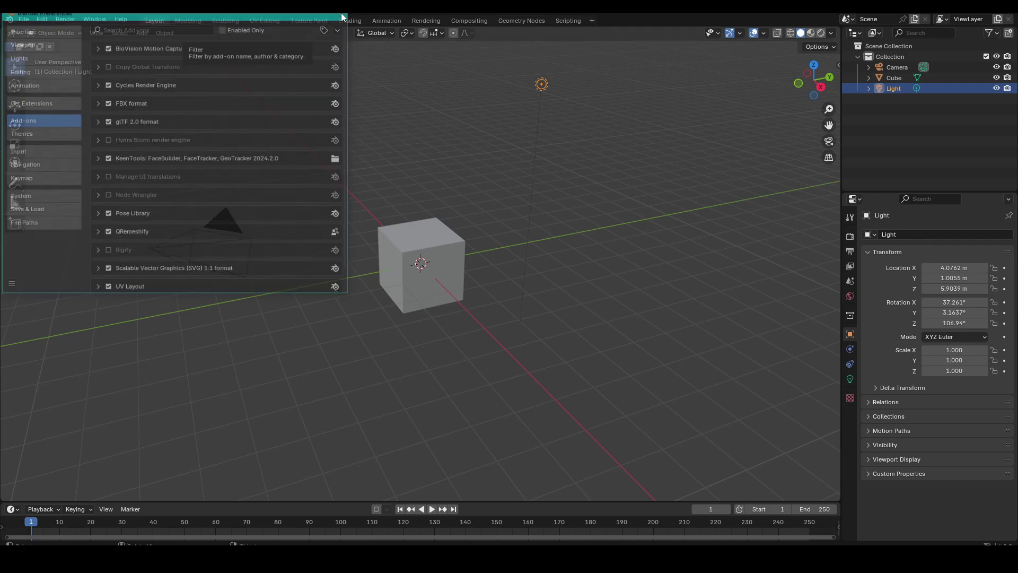
Empty the scene by deleting the default collection, camera, cube and light
{"action": "left_click", "coordinate": [918, 49]}
{"action": "left_click", "coordinate": [910, 54]}
{"action": "key", "text": "x"}
{"action": "left_click", "coordinate": [905, 57]}
{"action": "key", "text": "x"}
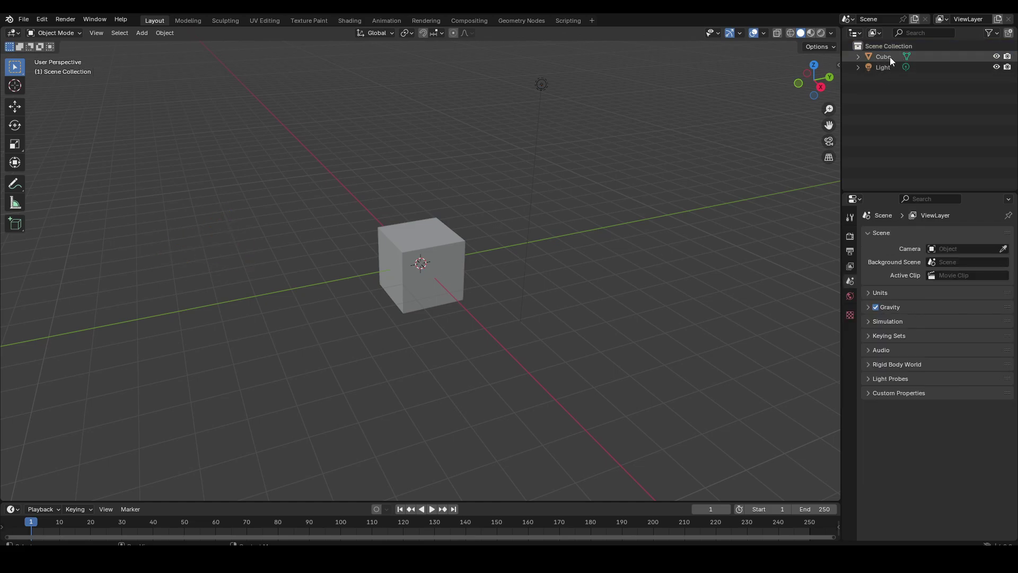
{"action": "left_click", "coordinate": [890, 56]}
{"action": "key", "text": "x"}
{"action": "left_click", "coordinate": [890, 57]}
{"action": "key", "text": "x"}
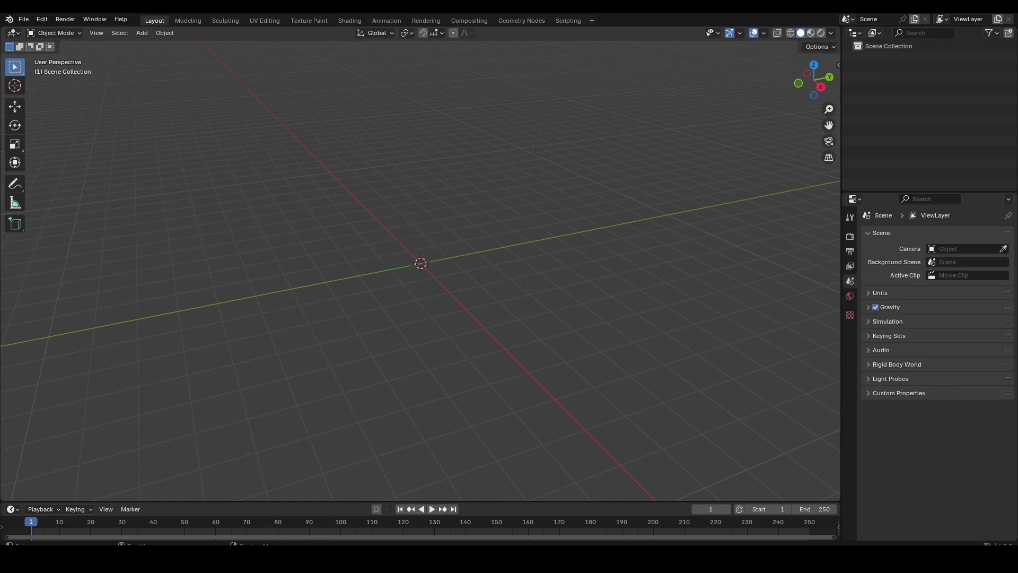
Import eyeLeft_lod0_mesh.fbx from the custom_metahuman folder with the default FBX settings and select the imported group
{"action": "left_click_drag", "start_coordinate": [1017, 80], "coordinate": [756, 73]}
{"action": "left_click_drag", "start_coordinate": [593, 214], "coordinate": [339, 246]}
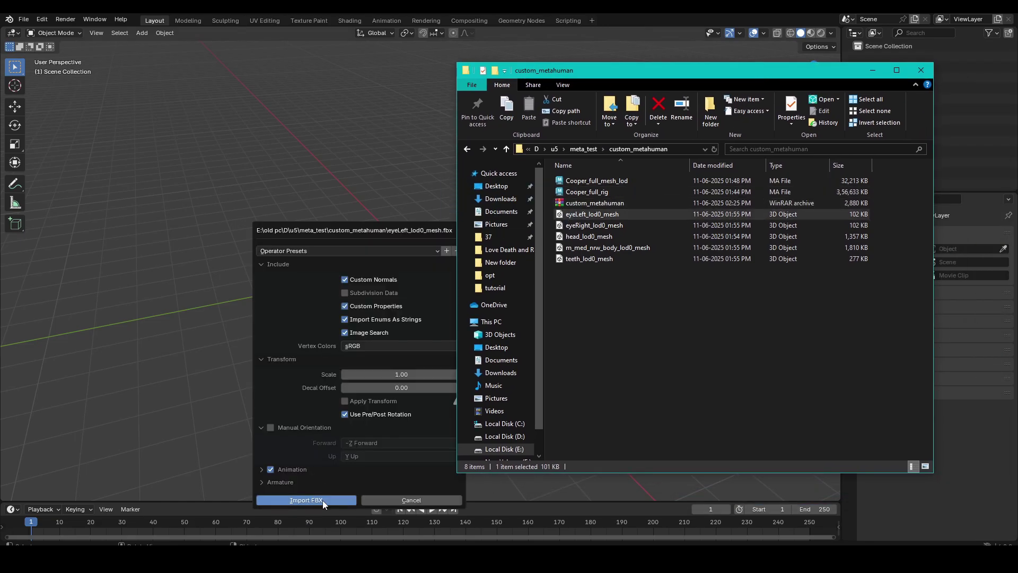
{"action": "left_click", "coordinate": [323, 501]}
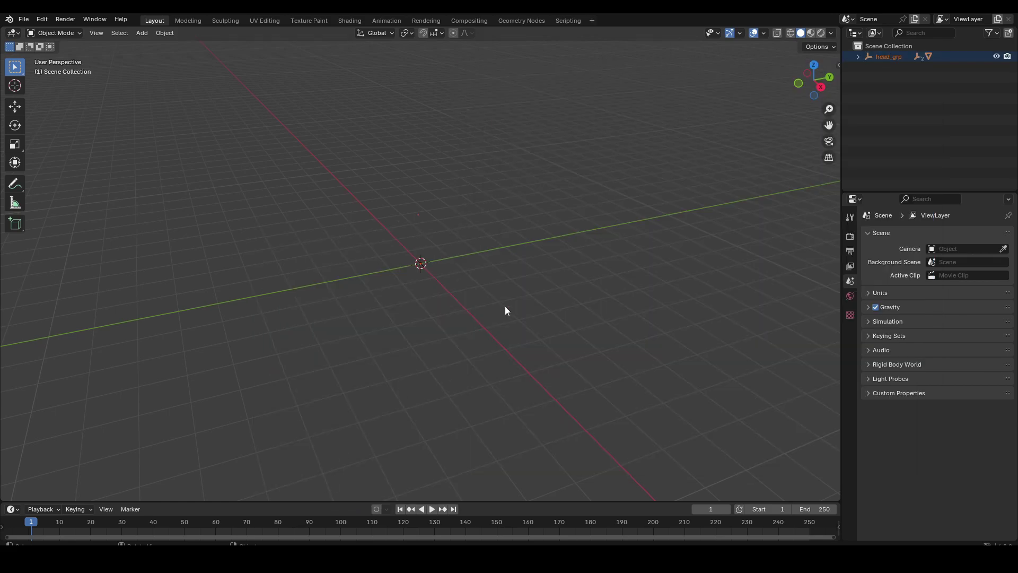
{"action": "left_click", "coordinate": [880, 57]}
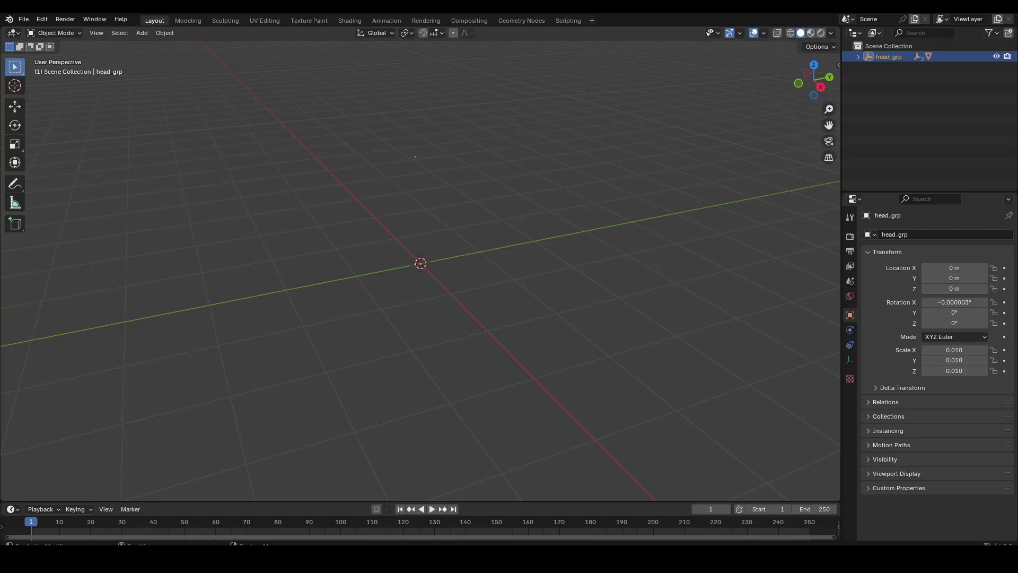
Import eyeRight_lod0_mesh.fbx from the custom_metahuman folder with the default FBX settings
{"action": "key", "text": "alt+Tab"}
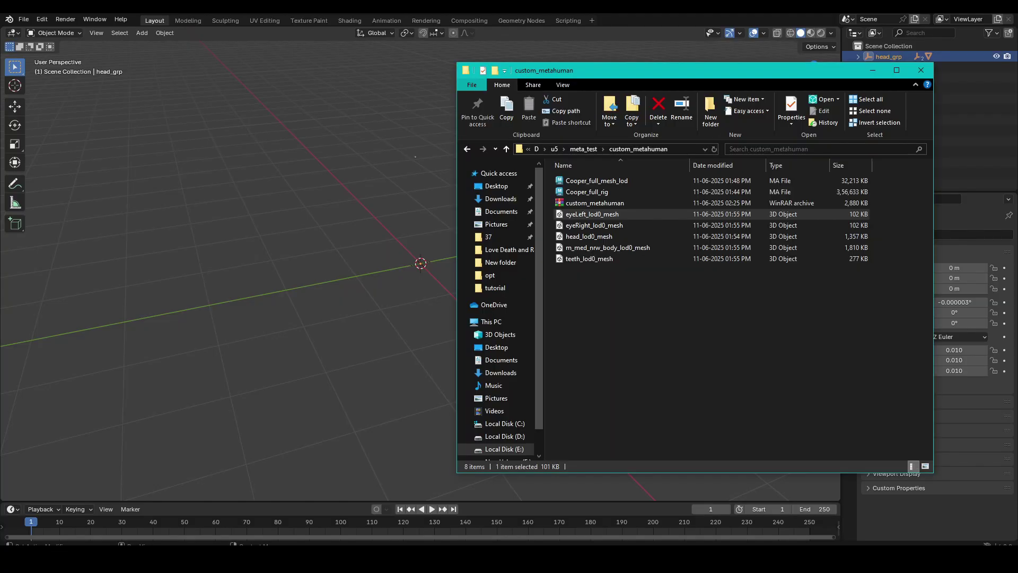
{"action": "left_click_drag", "start_coordinate": [557, 226], "coordinate": [360, 234]}
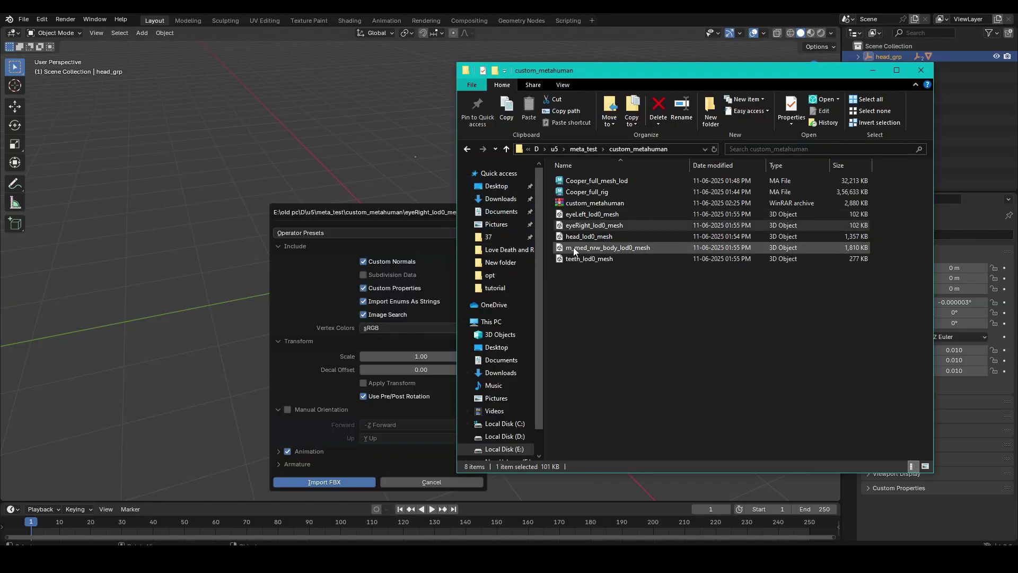
{"action": "left_click", "coordinate": [363, 484]}
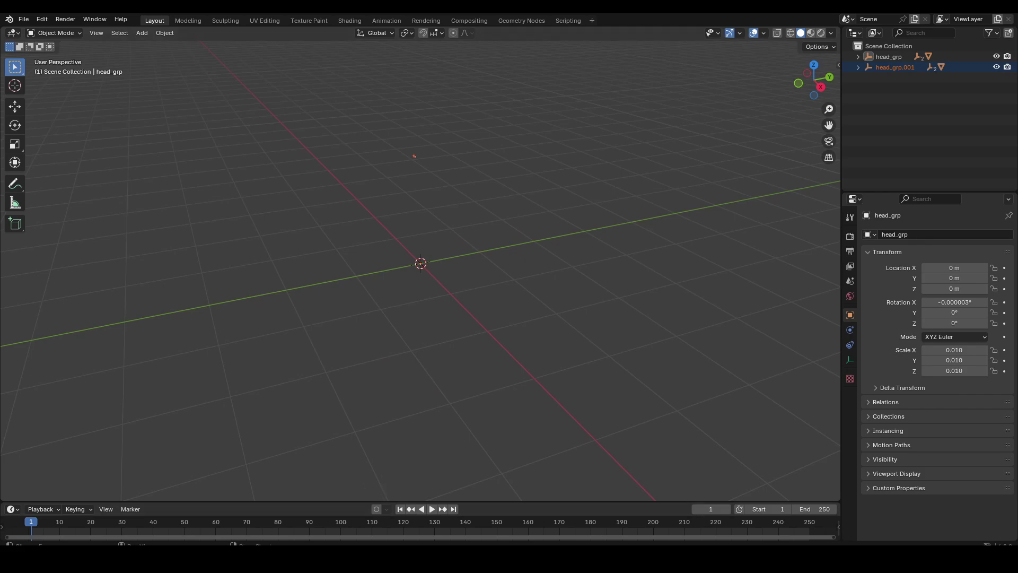
Import head_lod0_mesh.fbx from the custom_metahuman folder with the default FBX settings
{"action": "key", "text": "alt+Tab"}
{"action": "left_click_drag", "start_coordinate": [738, 75], "coordinate": [1017, 75]}
{"action": "left_click_drag", "start_coordinate": [524, 269], "coordinate": [530, 267]}
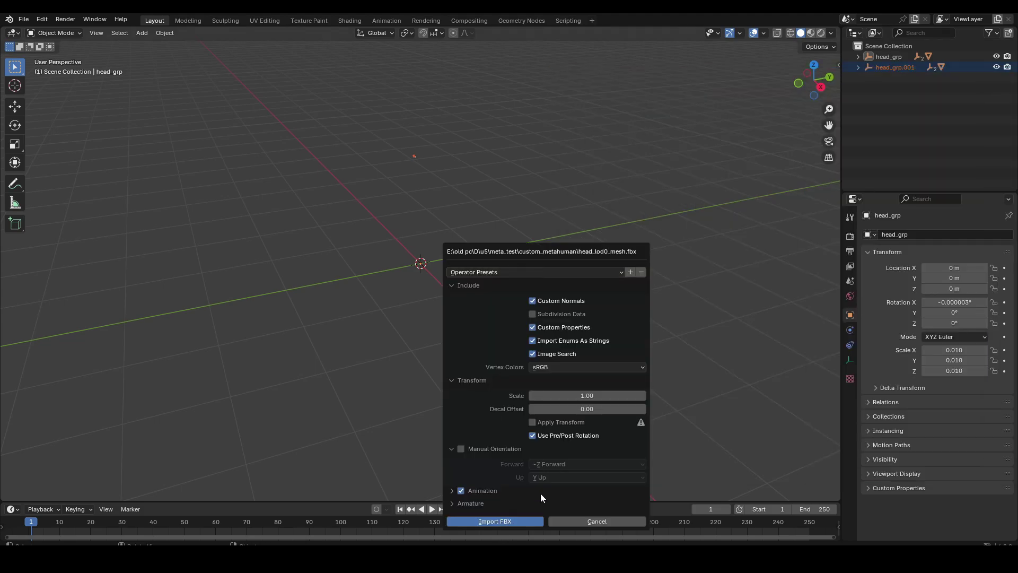
{"action": "key", "text": "Return"}
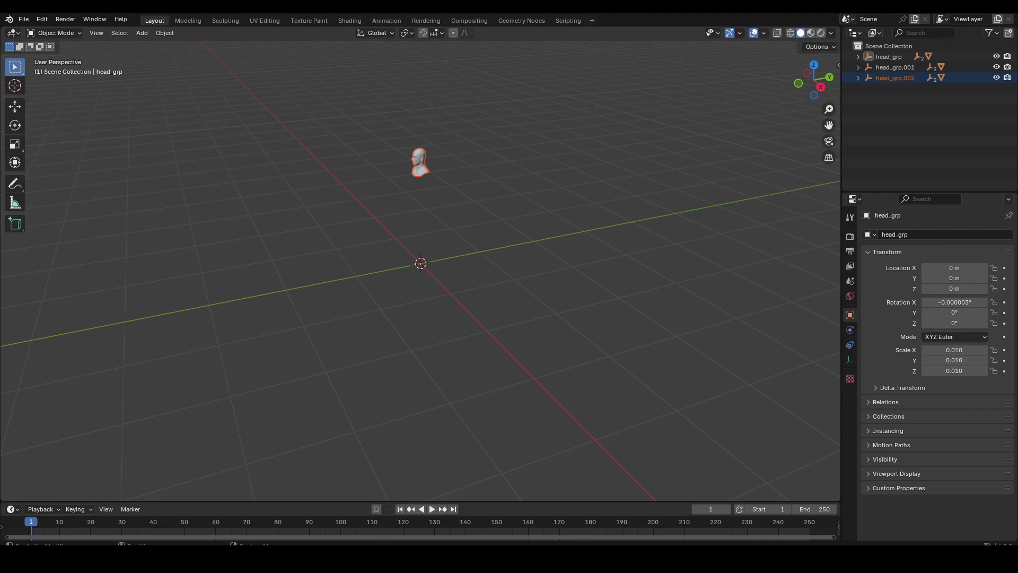
Import the m_med_nrw_body_lod0_mesh and teeth_lod0_mesh FBX files with the default settings
{"action": "left_click_drag", "start_coordinate": [675, 277], "coordinate": [676, 277]}
{"action": "left_click", "coordinate": [618, 530]}
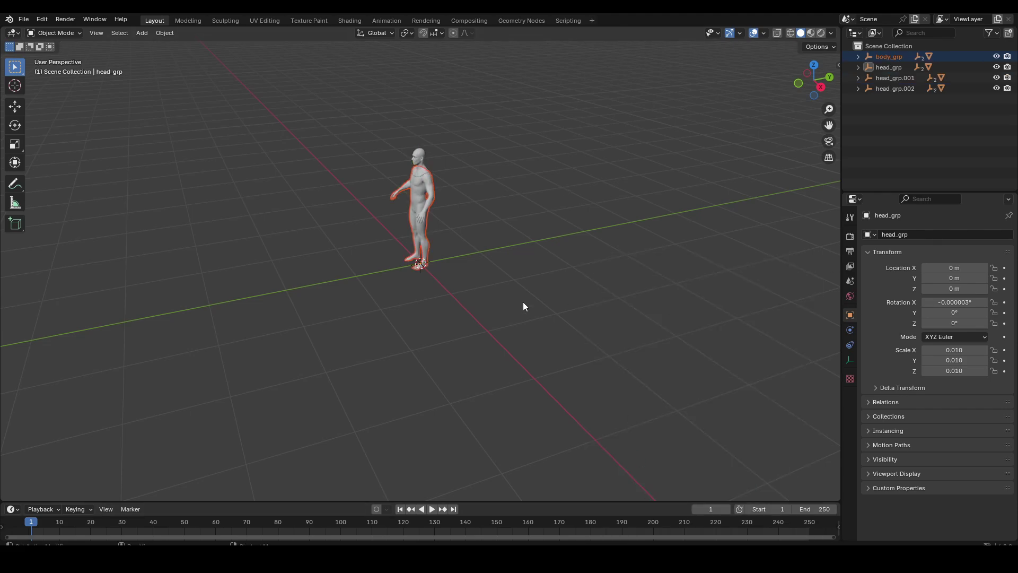
{"action": "left_click_drag", "start_coordinate": [523, 303], "coordinate": [523, 303]}
{"action": "key", "text": "Return"}
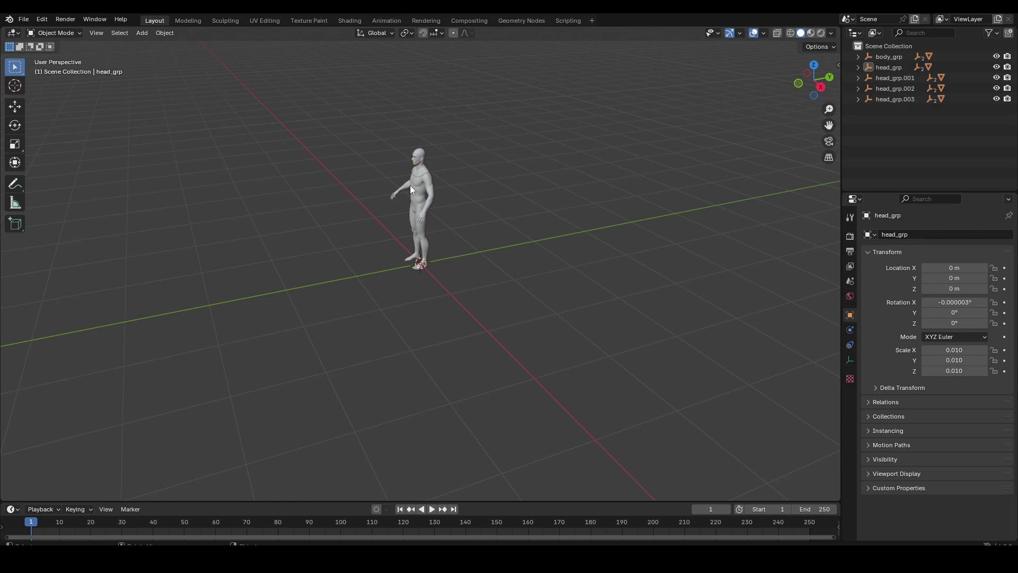
{"action": "left_click", "coordinate": [419, 187]}
{"action": "key", "text": "z"}
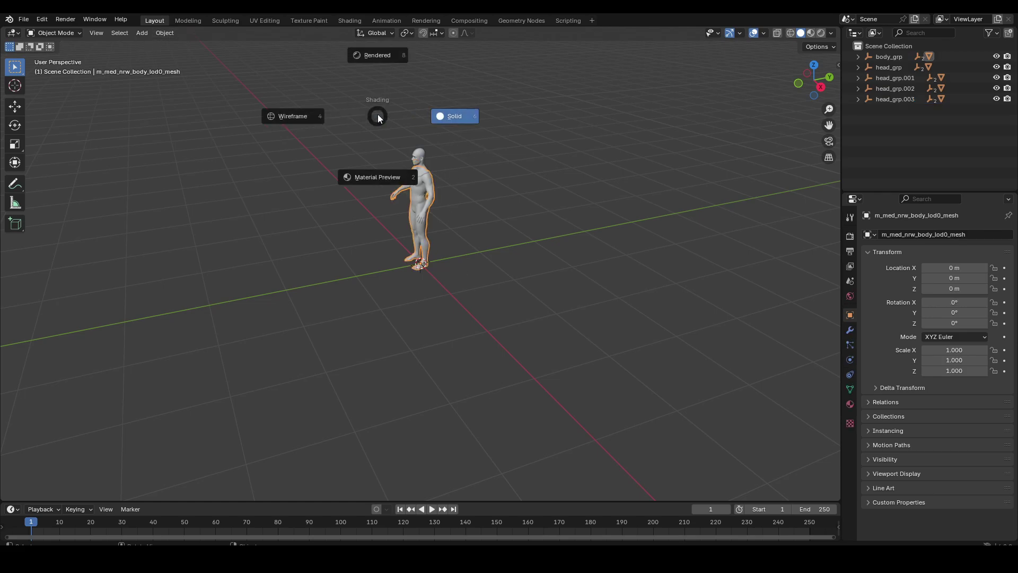
{"action": "key", "text": "Escape"}
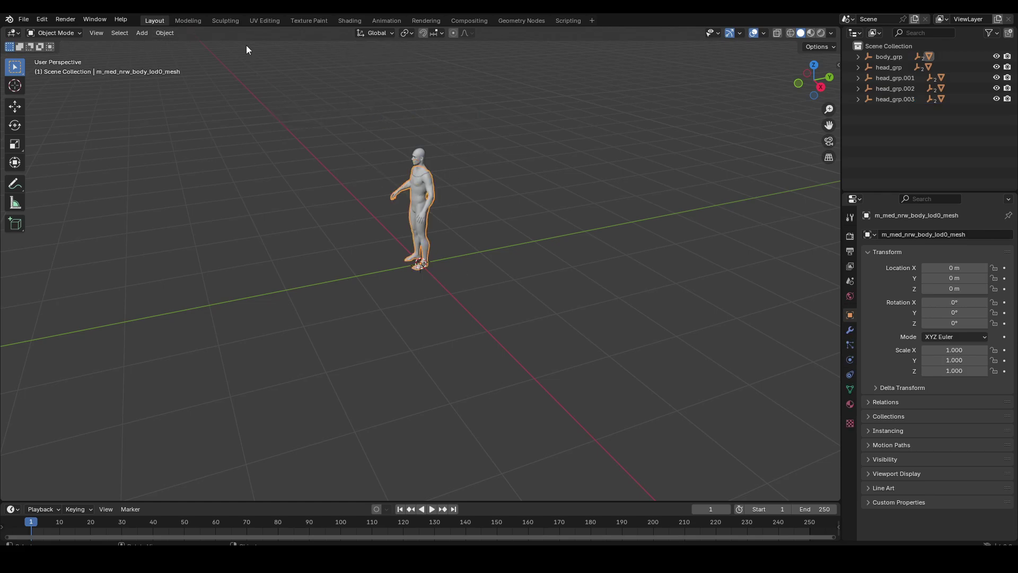
Change the keymap preset in the preferences to Industry Compatible and close the preferences
{"action": "left_click", "coordinate": [94, 19]}
{"action": "left_click", "coordinate": [42, 19]}
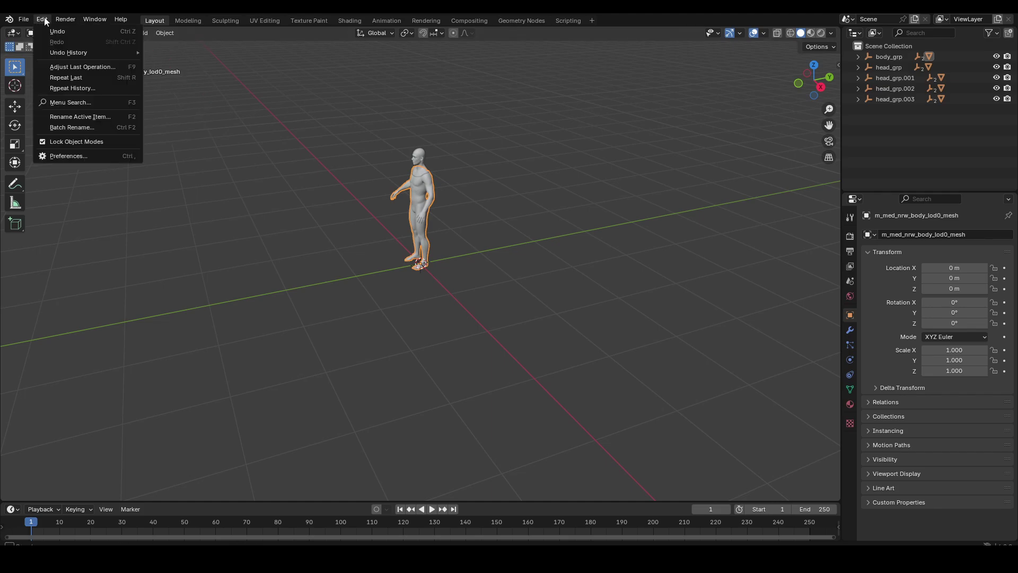
{"action": "left_click", "coordinate": [52, 157]}
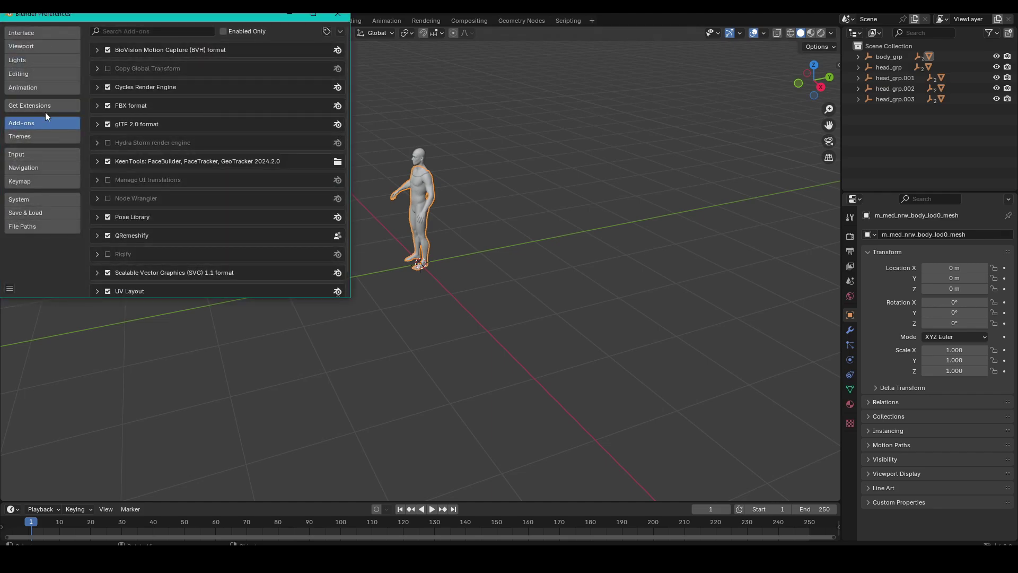
{"action": "left_click", "coordinate": [49, 178]}
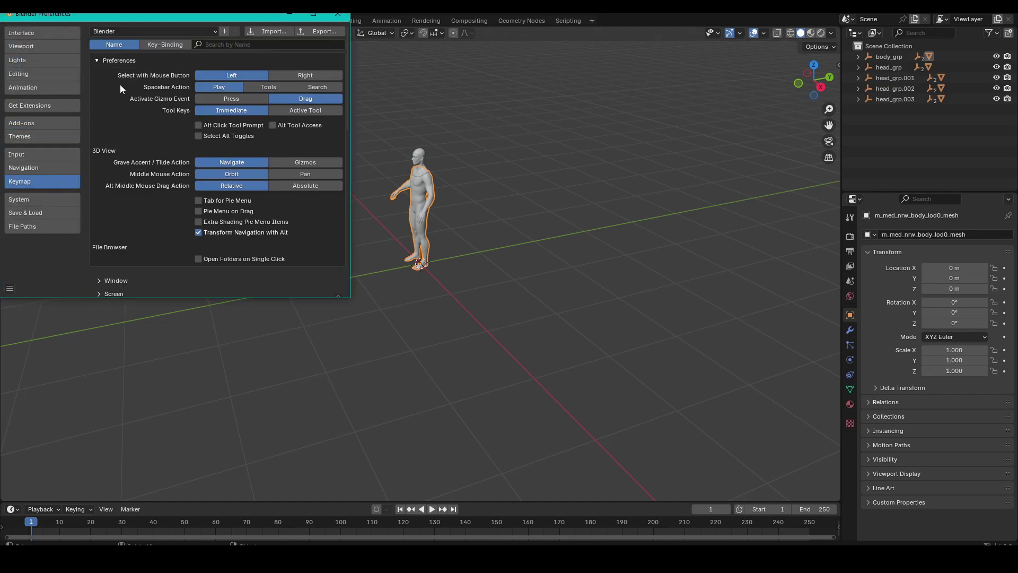
{"action": "left_click", "coordinate": [167, 32]}
{"action": "left_click", "coordinate": [183, 64]}
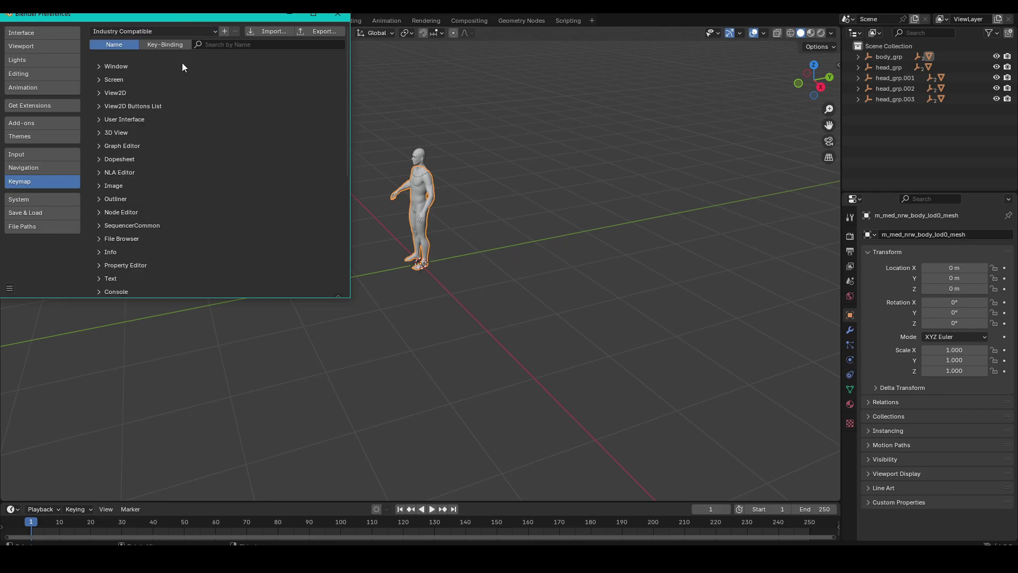
{"action": "left_click", "coordinate": [336, 14]}
Examine the imported character's head, shoulders and the seam between the head and body meshes from several angles
{"action": "left_click", "coordinate": [418, 181]}
{"action": "scroll", "coordinate": [482, 142], "scroll_direction": "up", "scroll_amount": 6}
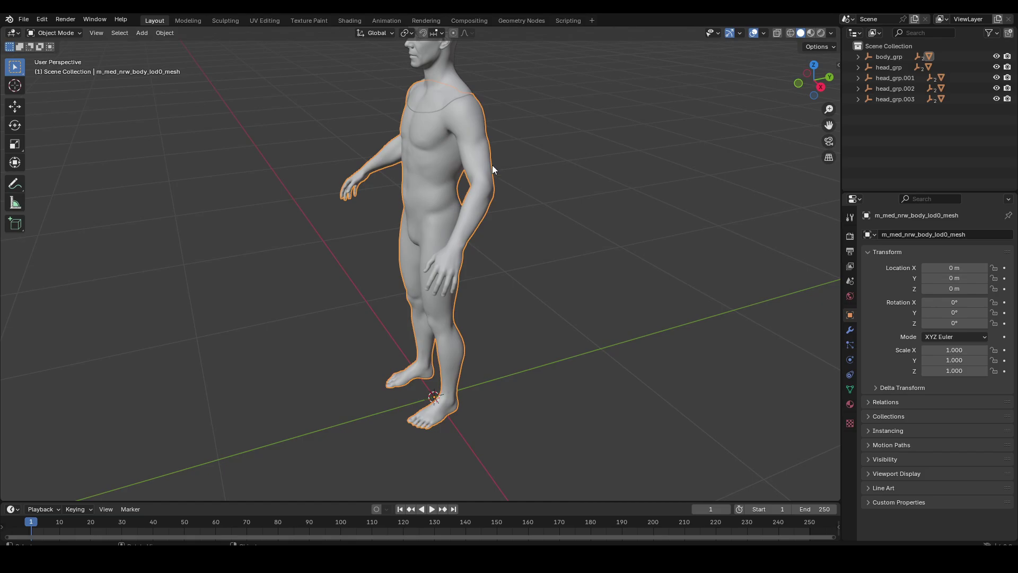
{"action": "left_click_drag", "start_coordinate": [549, 179], "coordinate": [646, 181], "text": "alt"}
{"action": "left_click", "coordinate": [400, 94]}
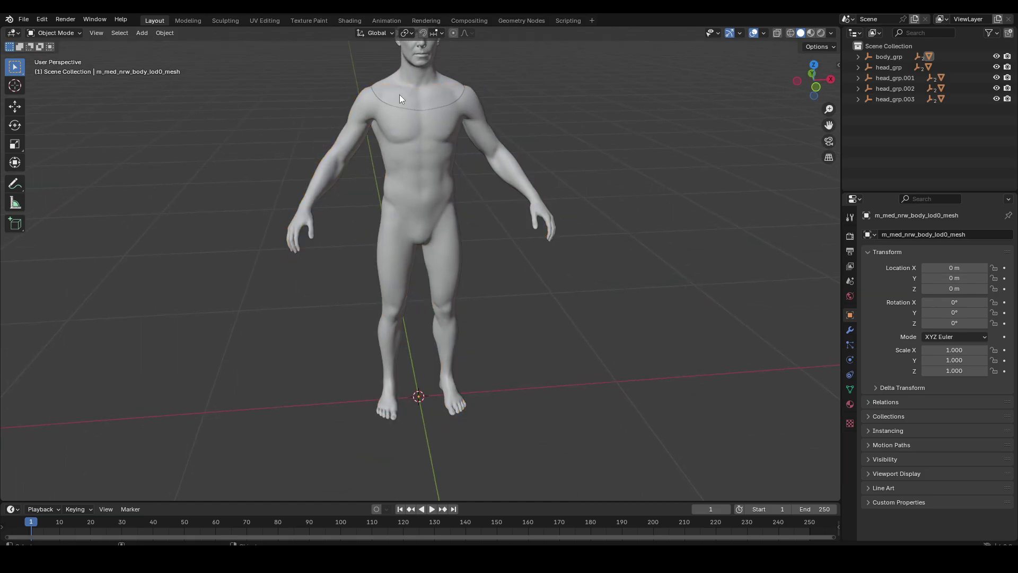
{"action": "key", "text": "KP_Decimal"}
{"action": "middle_click_drag", "start_coordinate": [592, 159], "coordinate": [547, 288]}
{"action": "left_click", "coordinate": [631, 334]}
{"action": "middle_click_drag", "start_coordinate": [644, 300], "coordinate": [645, 350]}
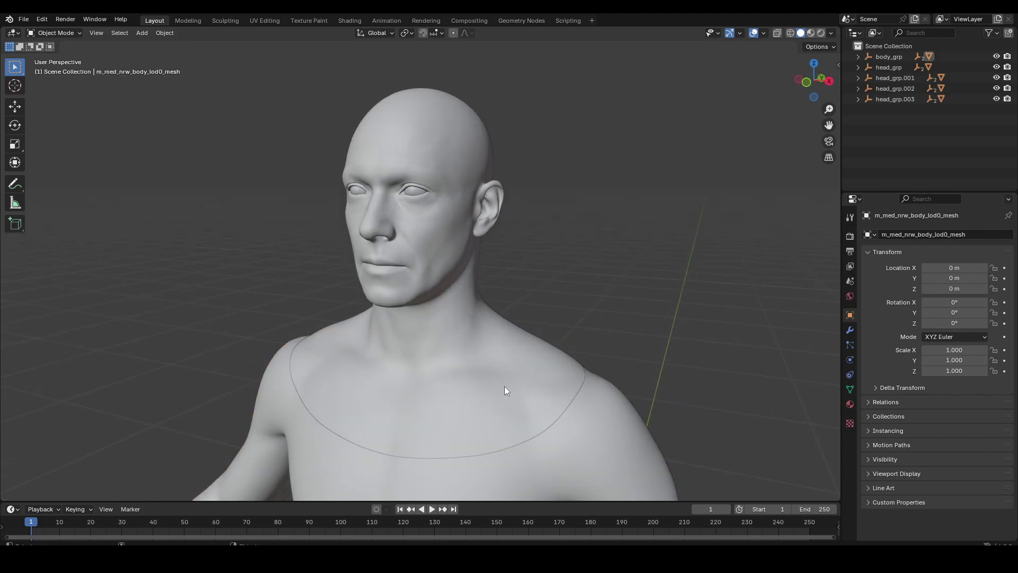
{"action": "scroll", "coordinate": [638, 351], "scroll_direction": "down", "scroll_amount": 5}
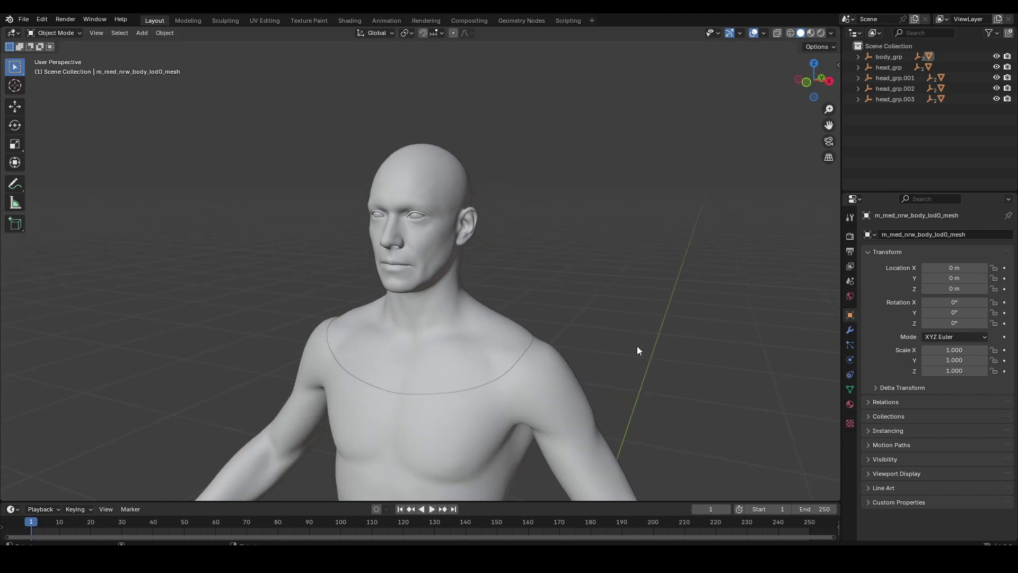
{"action": "scroll", "coordinate": [638, 346], "scroll_direction": "down", "scroll_amount": 5}
Join the head mesh into the body mesh, keeping the body as the active object, and clear the selection
{"action": "middle_click_drag", "start_coordinate": [581, 344], "coordinate": [562, 307], "text": "alt"}
{"action": "right_click_drag", "start_coordinate": [562, 308], "coordinate": [644, 326], "text": "alt"}
{"action": "scroll", "coordinate": [522, 352], "scroll_direction": "up", "scroll_amount": 6}
{"action": "left_click", "coordinate": [413, 215]}
{"action": "left_click", "coordinate": [424, 290], "text": "shift"}
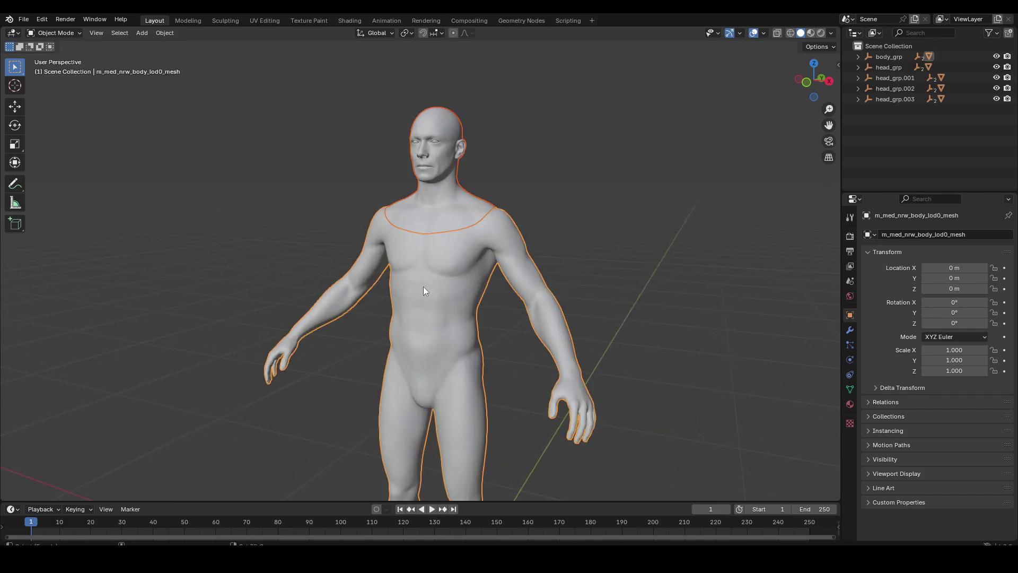
{"action": "right_click", "coordinate": [457, 229]}
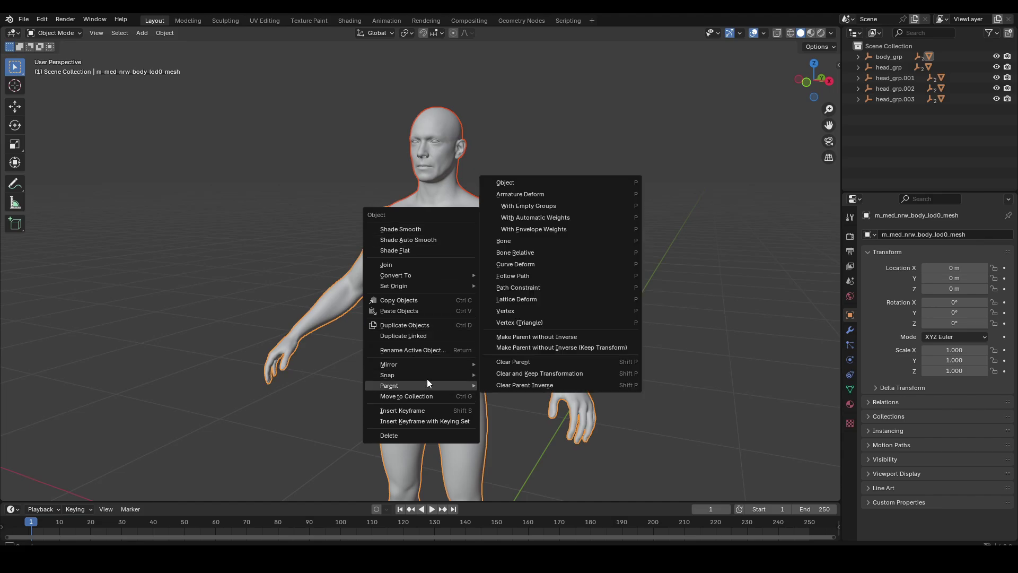
{"action": "mouse_move", "coordinate": [428, 378]}
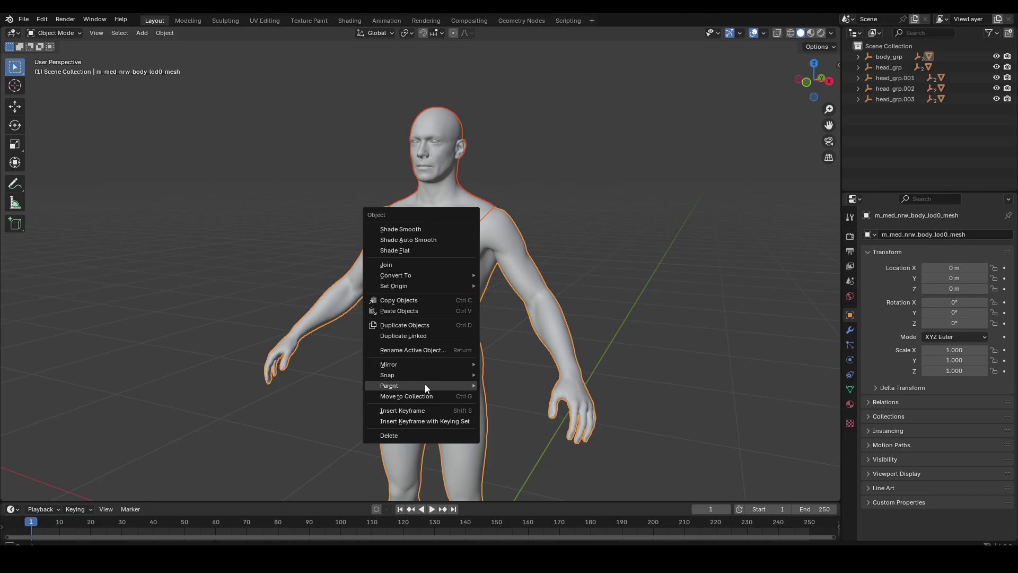
{"action": "left_click", "coordinate": [450, 263]}
{"action": "left_click", "coordinate": [584, 196]}
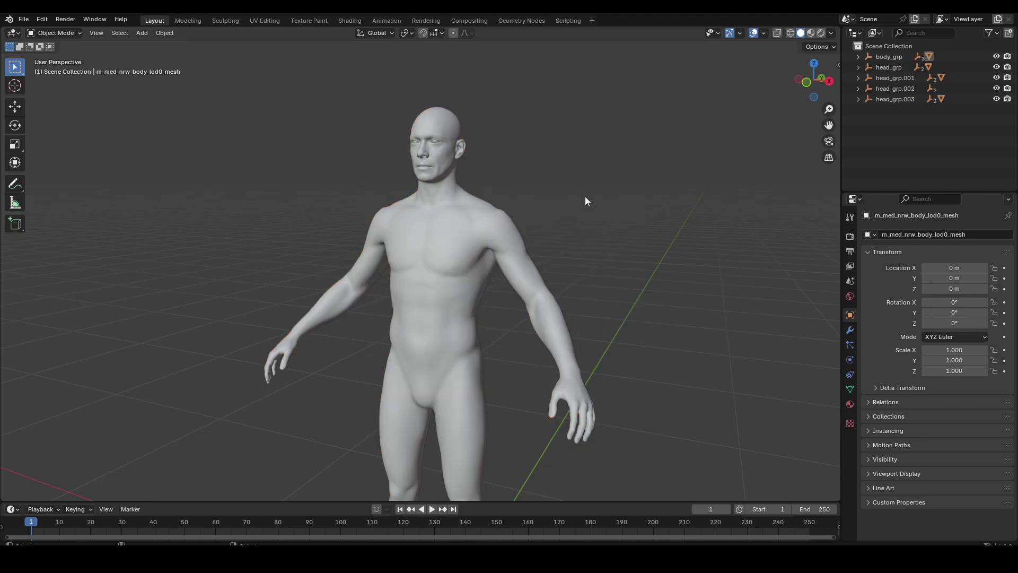
Select the joined character mesh and open it for editing in the Modeling workspace
{"action": "left_click", "coordinate": [427, 248]}
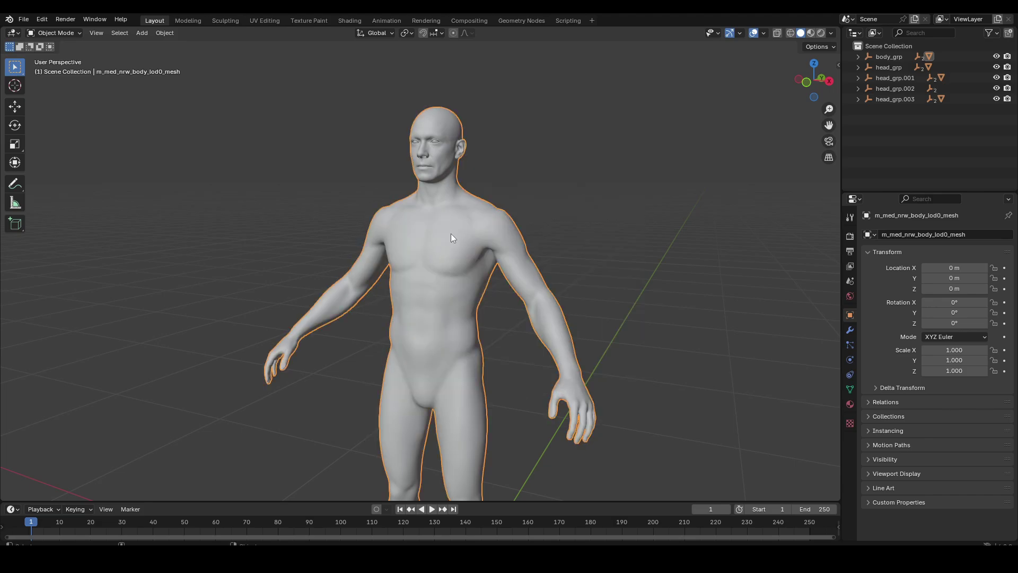
{"action": "right_click", "coordinate": [431, 262]}
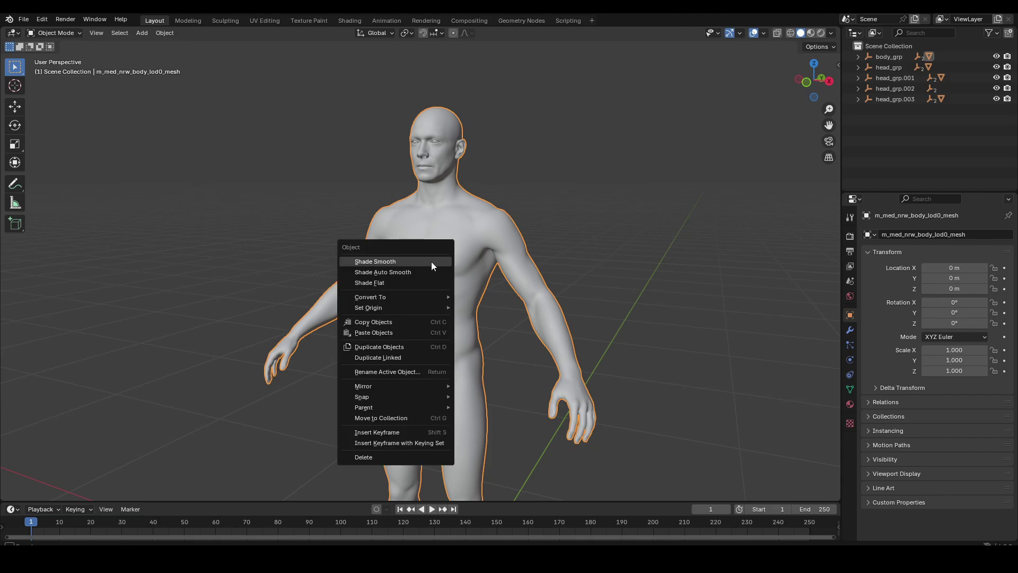
{"action": "key", "text": "F3"}
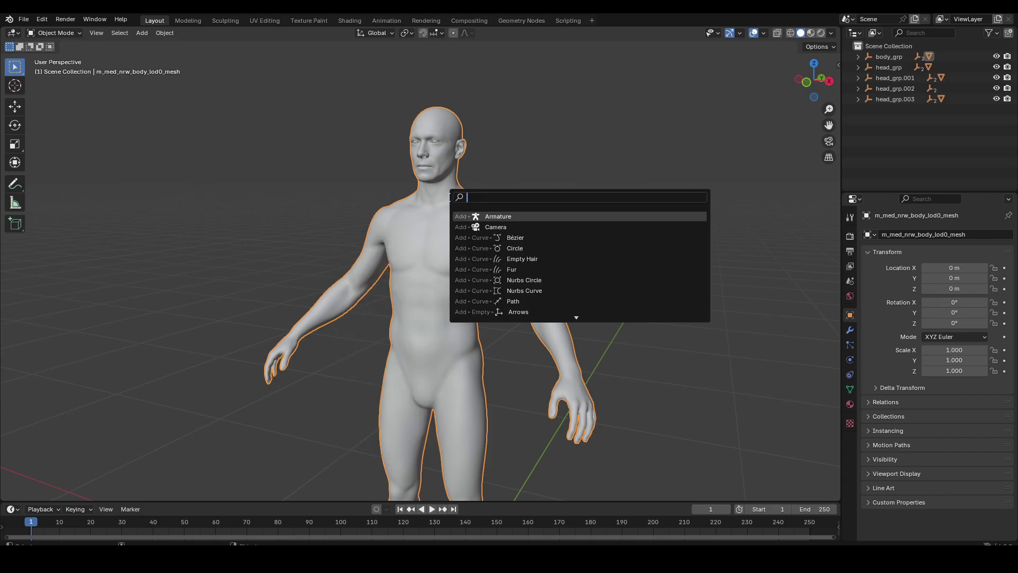
{"action": "right_click", "coordinate": [416, 248]}
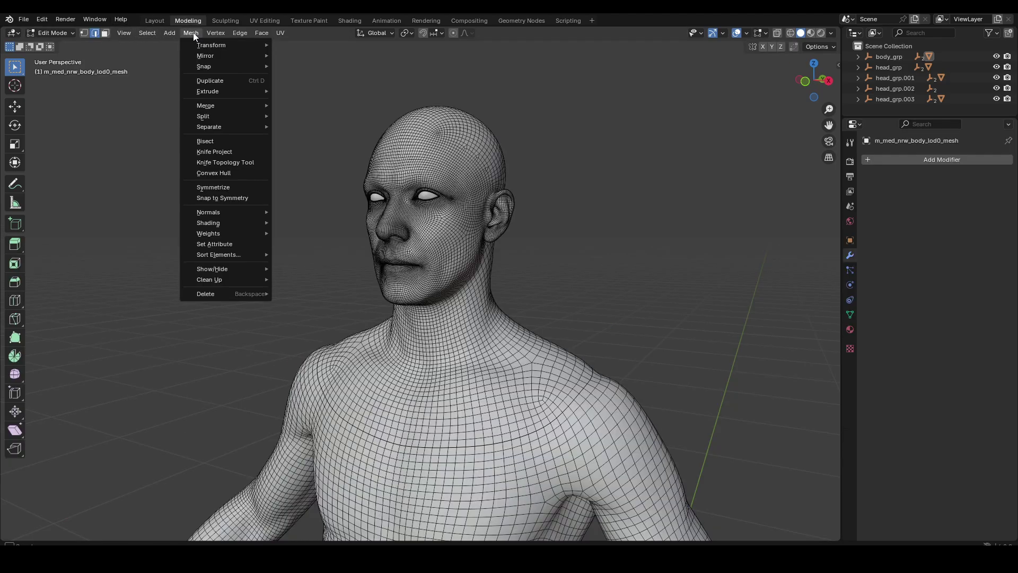
{"action": "mouse_move", "coordinate": [228, 117]}
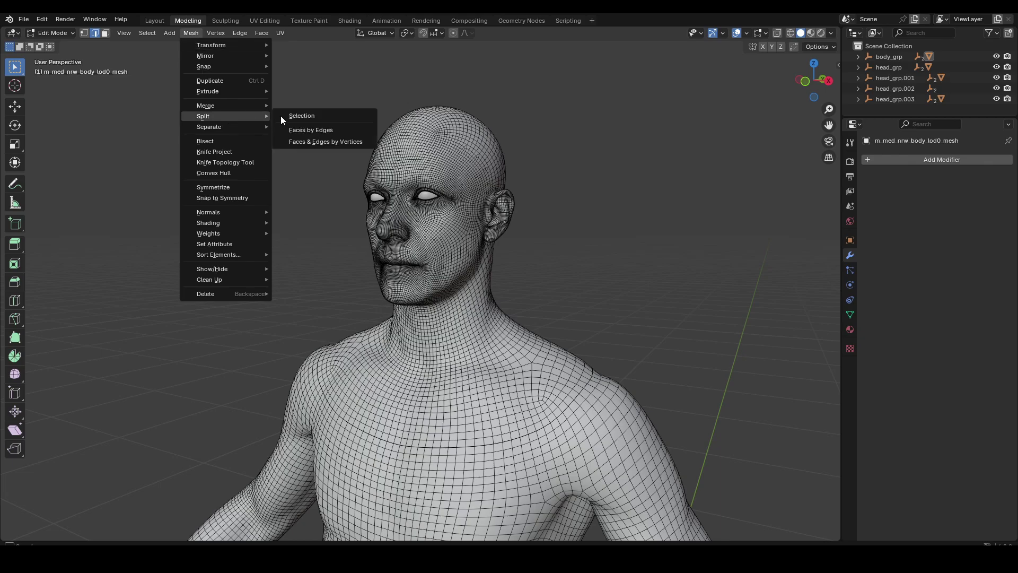
{"action": "left_click", "coordinate": [280, 117]}
{"action": "left_click", "coordinate": [170, 33]}
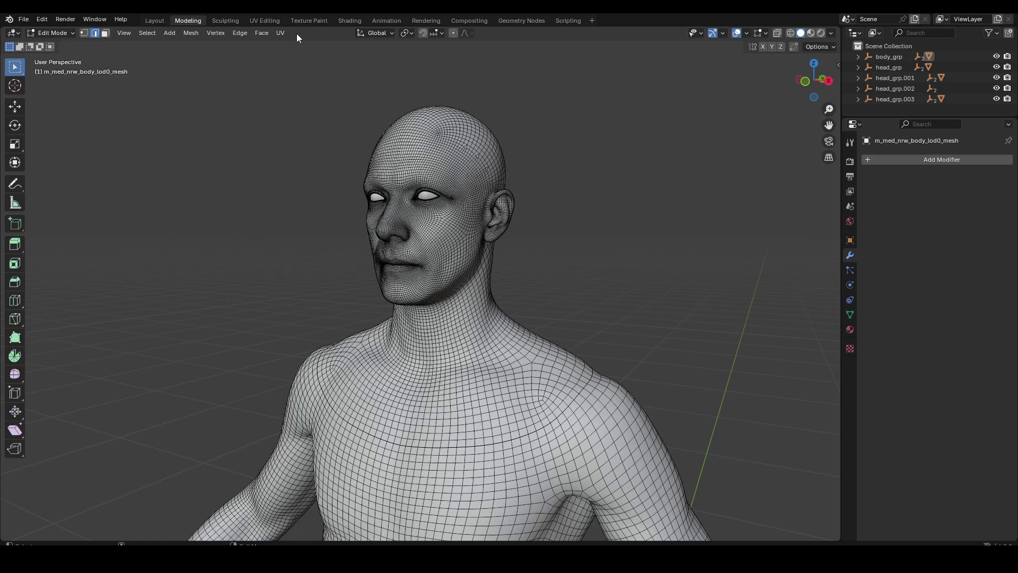
Open the joined character mesh for sculpting in the Sculpting workspace
{"action": "left_click", "coordinate": [375, 32]}
{"action": "left_click", "coordinate": [262, 33]}
{"action": "left_click", "coordinate": [154, 21]}
{"action": "left_click", "coordinate": [95, 19]}
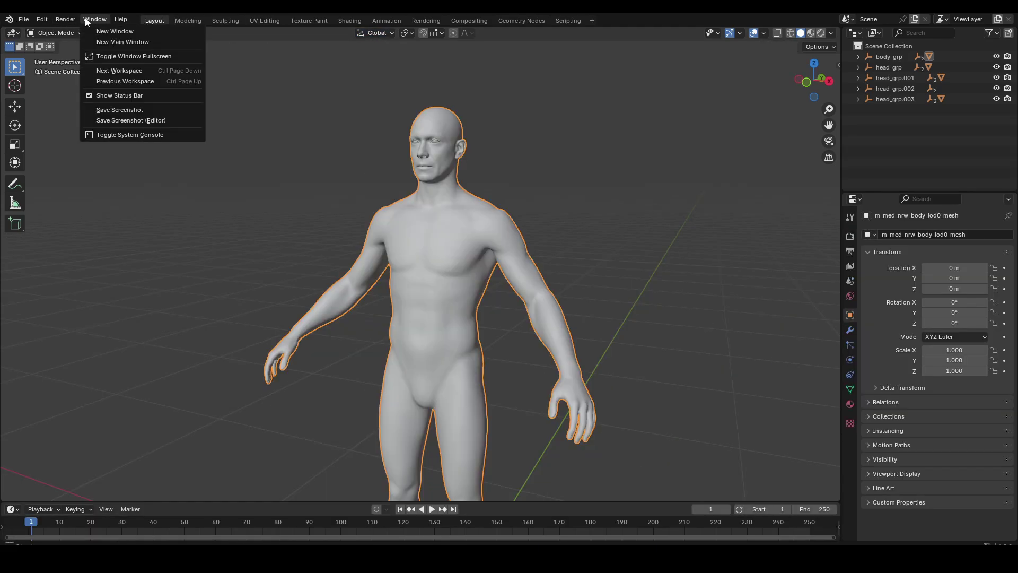
{"action": "left_click", "coordinate": [218, 20]}
{"action": "middle_click_drag", "start_coordinate": [663, 217], "coordinate": [664, 284], "text": "shift"}
{"action": "middle_click_drag", "start_coordinate": [482, 236], "coordinate": [482, 281], "text": "ctrl"}
{"action": "scroll", "coordinate": [482, 236], "scroll_direction": "up", "scroll_amount": 7}
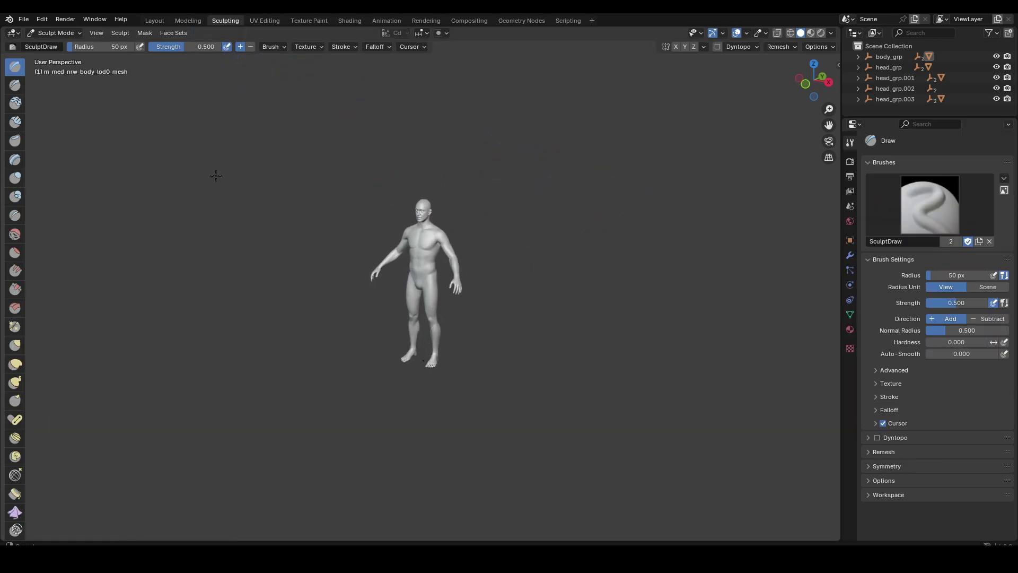
{"action": "left_click", "coordinate": [452, 144]}
{"action": "left_click_drag", "start_coordinate": [458, 135], "coordinate": [467, 121]}
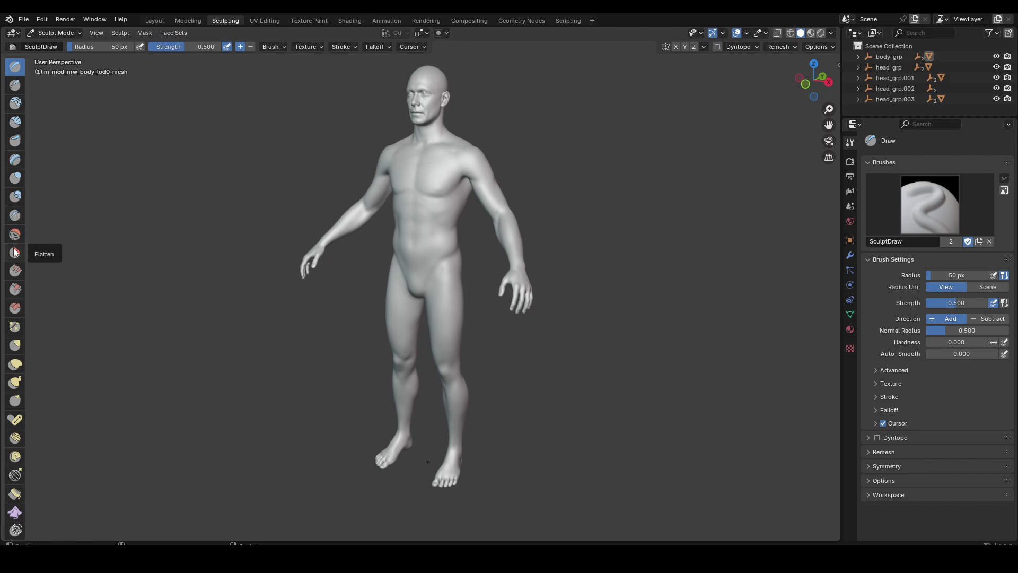
{"action": "scroll", "coordinate": [33, 365], "scroll_direction": "down", "scroll_amount": 2}
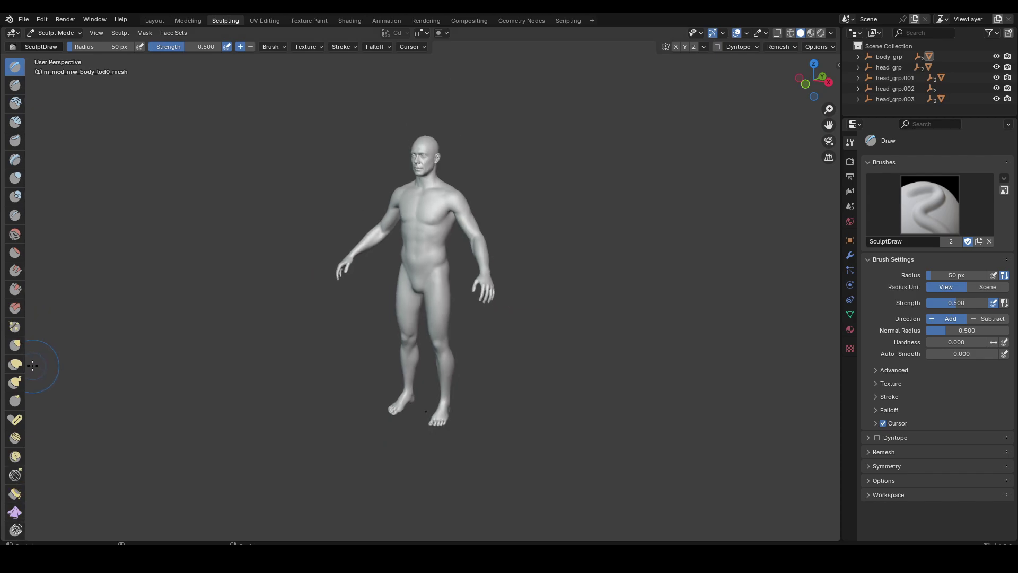
Choose the Grab brush and bring the character's head into side view for sculpting
{"action": "left_click", "coordinate": [19, 349]}
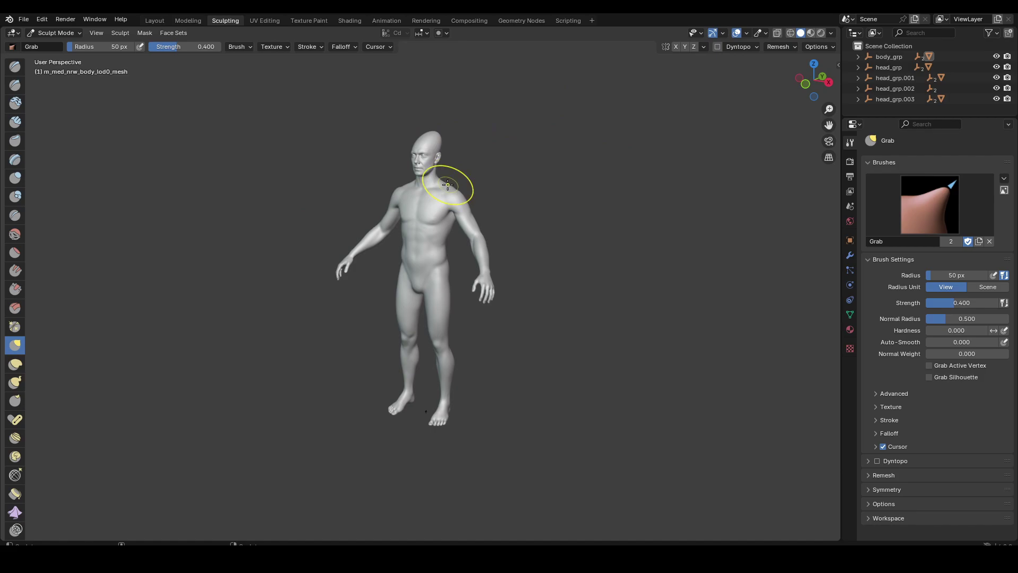
{"action": "scroll", "coordinate": [512, 125], "scroll_direction": "up", "scroll_amount": 3}
{"action": "middle_click_drag", "start_coordinate": [512, 125], "coordinate": [515, 329], "text": "shift"}
{"action": "scroll", "coordinate": [515, 329], "scroll_direction": "up", "scroll_amount": 4}
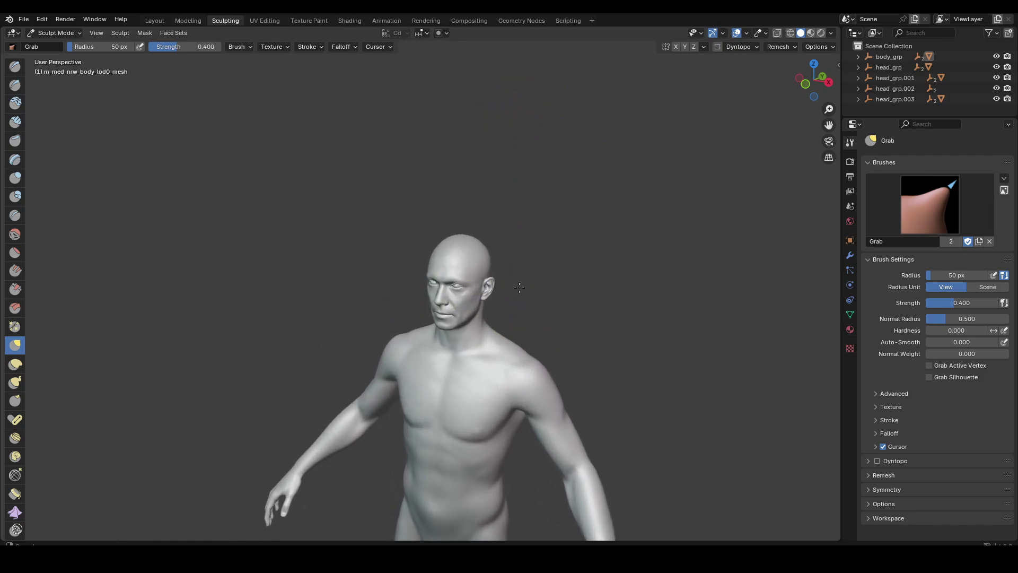
{"action": "scroll", "coordinate": [604, 301], "scroll_direction": "down", "scroll_amount": 2}
{"action": "scroll", "coordinate": [309, 207], "scroll_direction": "up", "scroll_amount": 2}
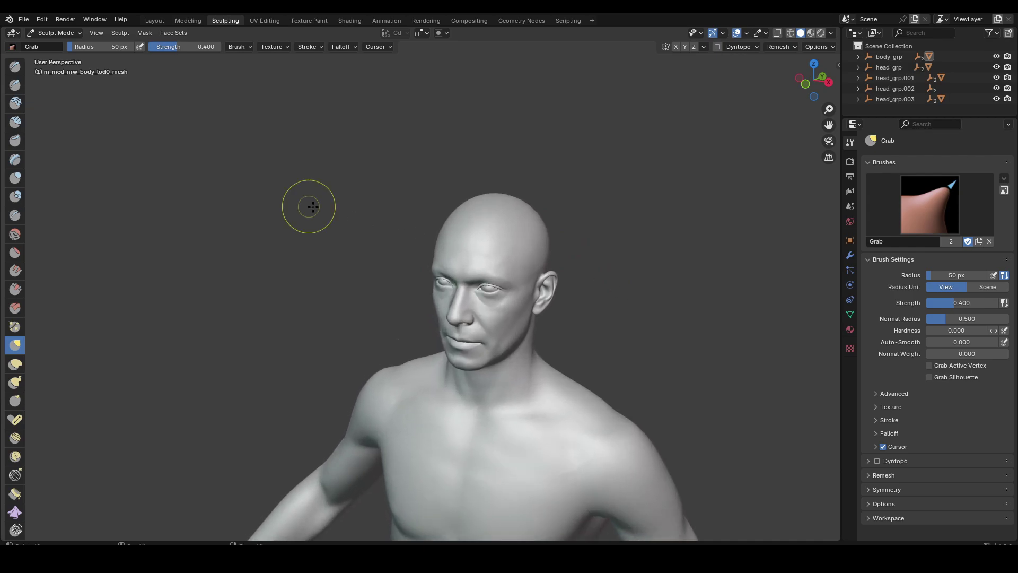
{"action": "scroll", "coordinate": [505, 246], "scroll_direction": "up", "scroll_amount": 4}
{"action": "middle_click_drag", "start_coordinate": [626, 274], "coordinate": [489, 209]}
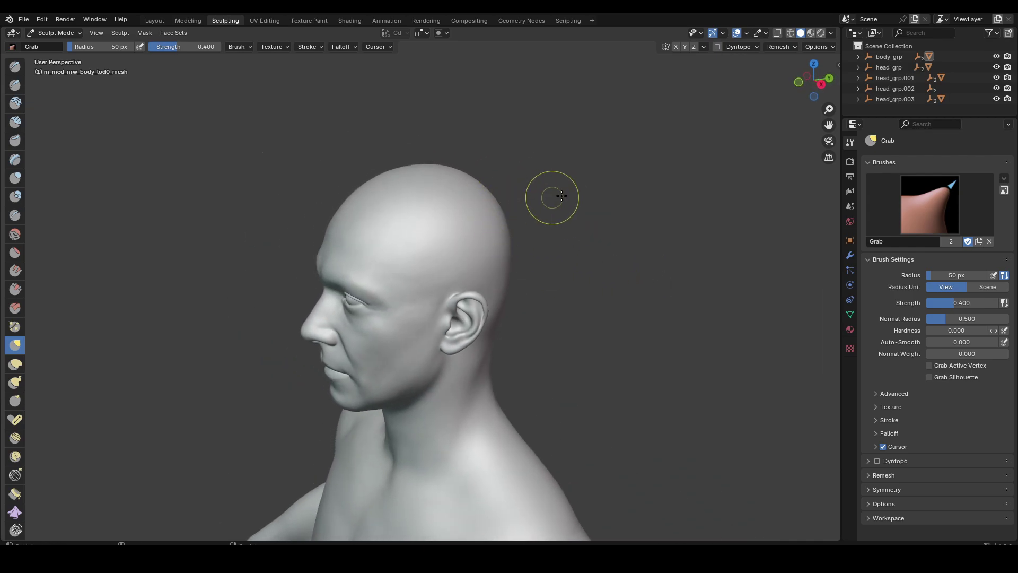
{"action": "mouse_move", "coordinate": [582, 207]}
{"action": "middle_mouse_down"}
{"action": "mouse_move", "coordinate": [573, 276]}
{"action": "mouse_move", "coordinate": [565, 216]}
{"action": "mouse_move", "coordinate": [587, 193]}
{"action": "middle_mouse_up"}
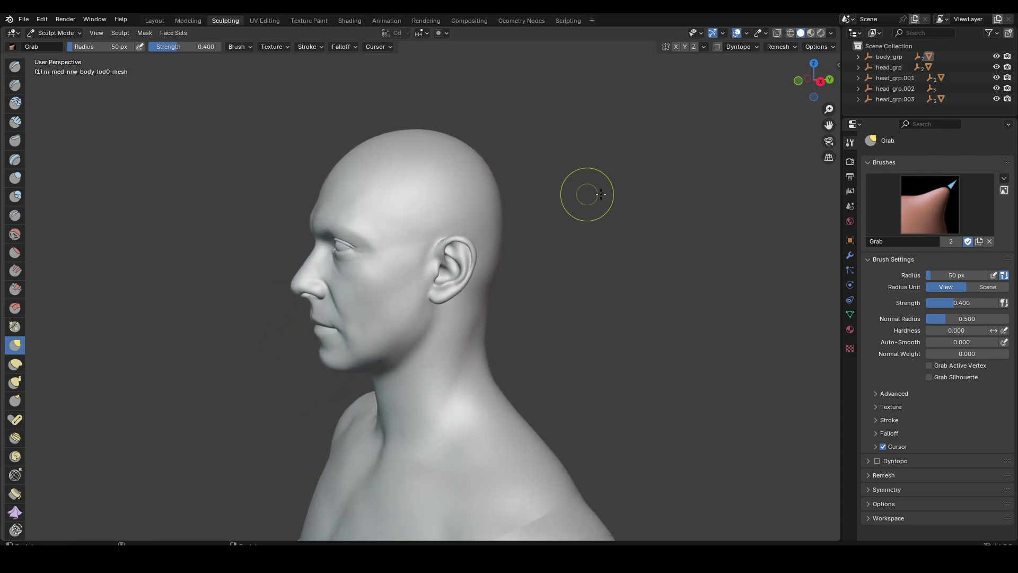
Set the sculpting symmetry to mirror across the X axis only
{"action": "left_click", "coordinate": [874, 489]}
{"action": "scroll", "coordinate": [877, 488], "scroll_direction": "down", "scroll_amount": 2}
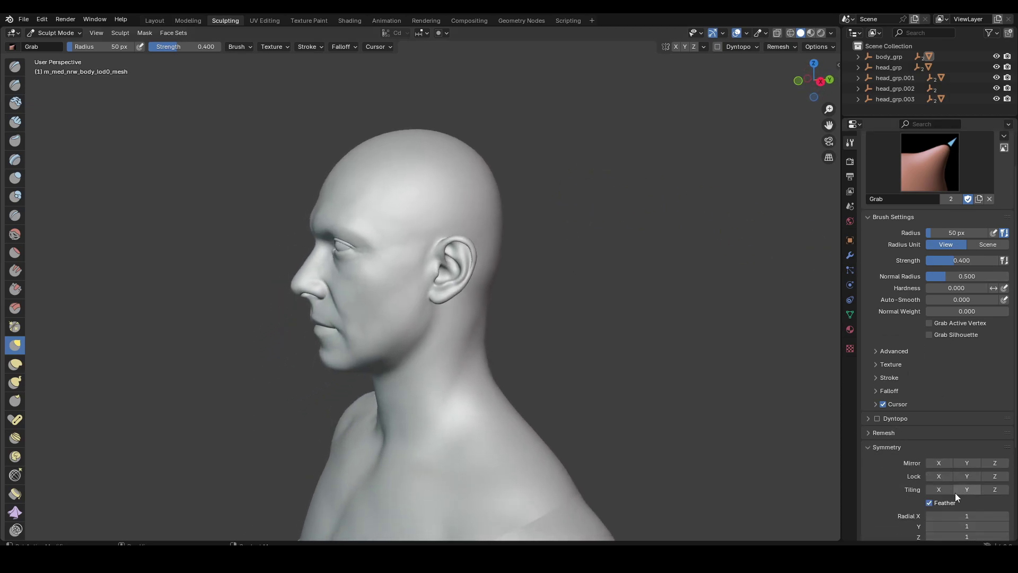
{"action": "left_click", "coordinate": [967, 463]}
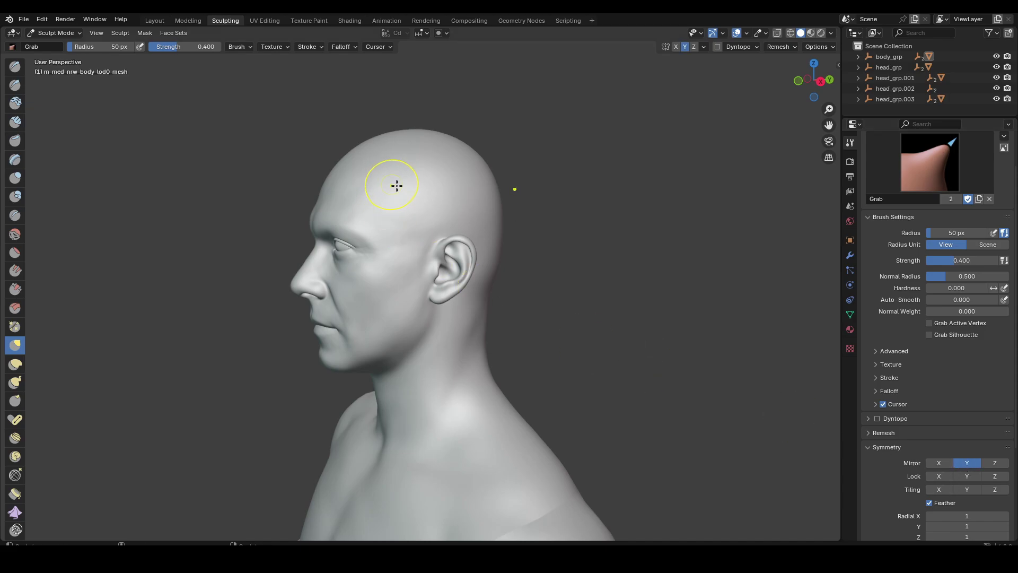
{"action": "left_click", "coordinate": [939, 463]}
{"action": "left_click", "coordinate": [968, 463]}
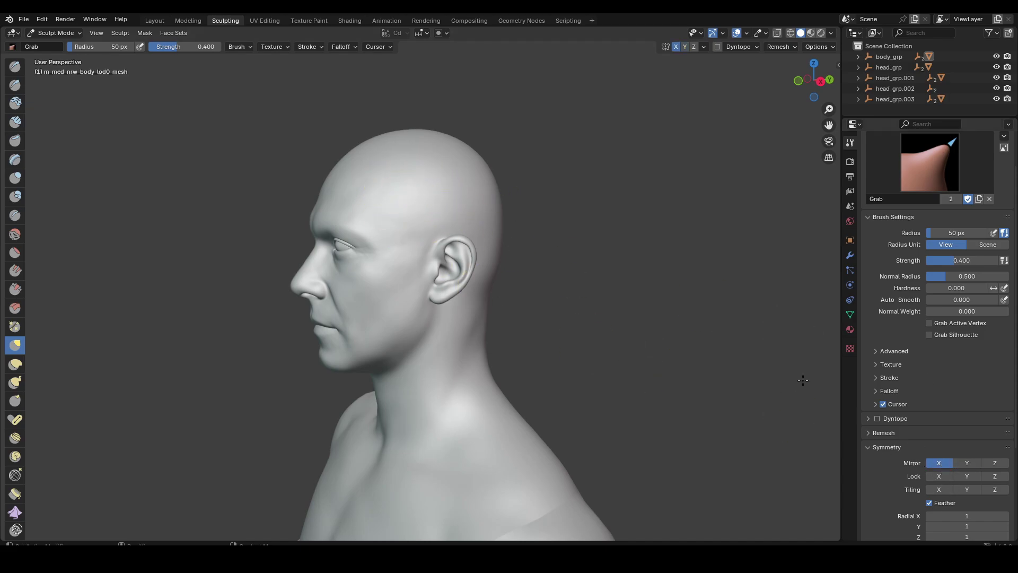
Try pulling a mirrored pair of horns out of the top of the head, and undo the stroke
{"action": "middle_click_drag", "start_coordinate": [803, 380], "coordinate": [507, 313]}
{"action": "left_click_drag", "start_coordinate": [566, 289], "coordinate": [584, 254]}
{"action": "middle_click_drag", "start_coordinate": [650, 270], "coordinate": [569, 214]}
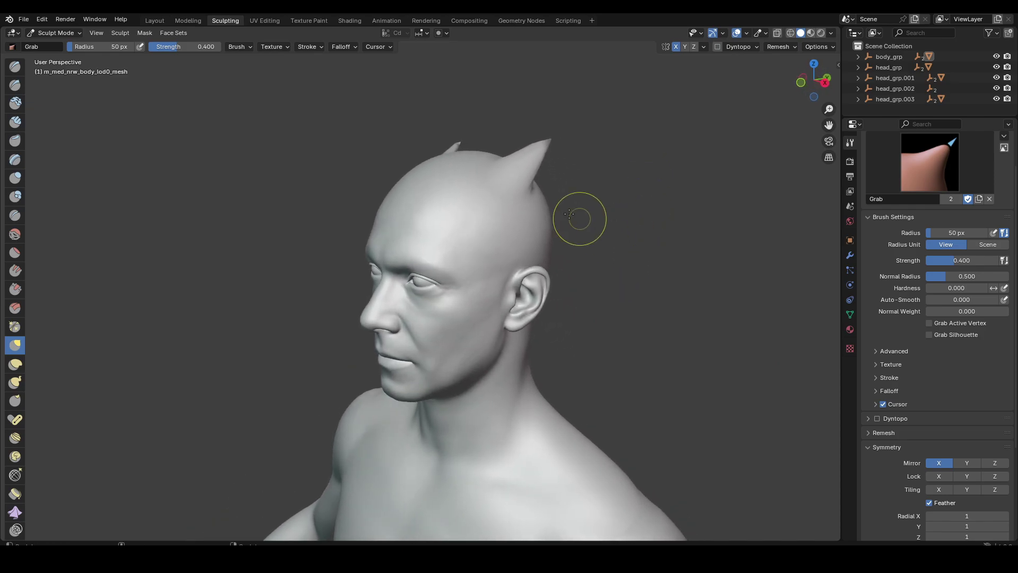
{"action": "key", "text": "ctrl+z"}
Pull the temple toward the ear, and adjust the jaw with the Grab brush radius set to 113 px
{"action": "left_click_drag", "start_coordinate": [493, 276], "coordinate": [516, 314]}
{"action": "right_click", "coordinate": [630, 373]}
{"action": "mouse_move", "coordinate": [626, 304]}
{"action": "middle_mouse_down"}
{"action": "mouse_move", "coordinate": [647, 261]}
{"action": "mouse_move", "coordinate": [573, 307]}
{"action": "middle_mouse_up"}
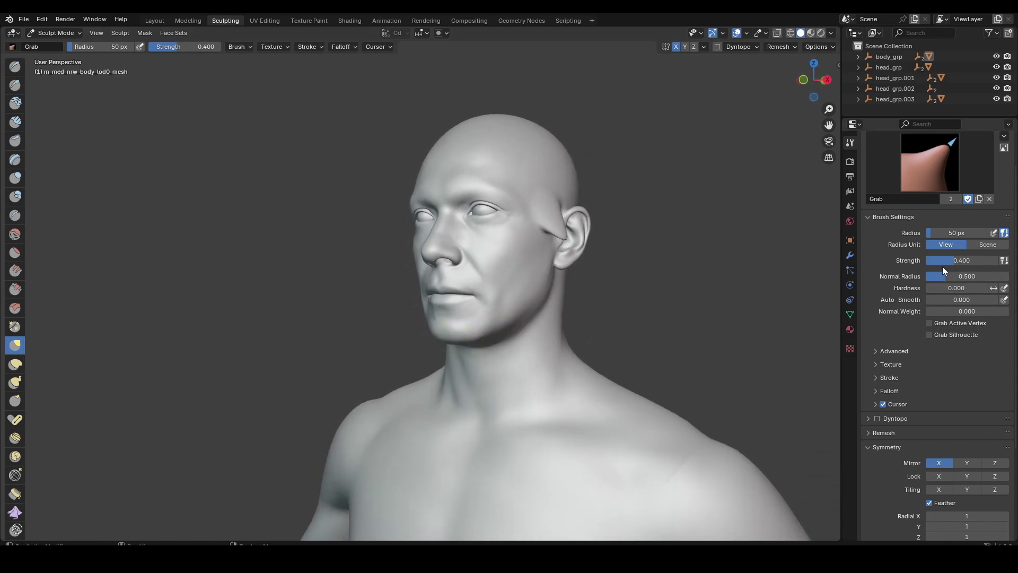
{"action": "left_click_drag", "start_coordinate": [934, 232], "coordinate": [947, 232]}
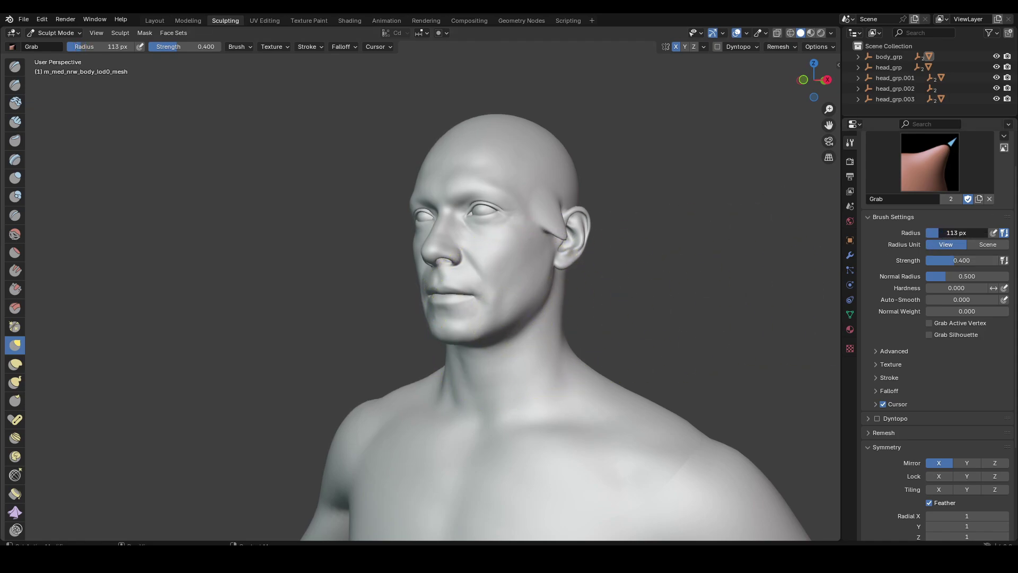
{"action": "left_click_drag", "start_coordinate": [490, 329], "coordinate": [509, 346]}
{"action": "middle_click_drag", "start_coordinate": [518, 341], "coordinate": [282, 337]}
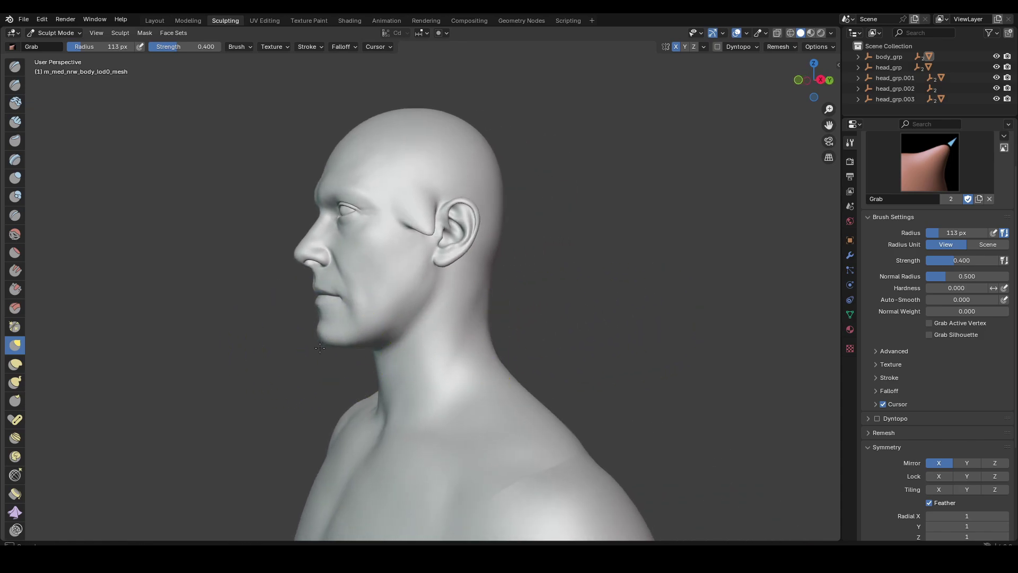
Stretch the nose outward and swell the jaw corners, reducing the Grab brush radius to 67 px
{"action": "mouse_move", "coordinate": [301, 258]}
{"action": "left_mouse_down"}
{"action": "mouse_move", "coordinate": [264, 283]}
{"action": "mouse_move", "coordinate": [304, 253]}
{"action": "mouse_move", "coordinate": [309, 292]}
{"action": "left_mouse_up"}
{"action": "left_click_drag", "start_coordinate": [957, 233], "coordinate": [951, 233]}
{"action": "left_click_drag", "start_coordinate": [312, 237], "coordinate": [293, 228]}
{"action": "middle_click_drag", "start_coordinate": [677, 230], "coordinate": [796, 230]}
{"action": "left_click_drag", "start_coordinate": [499, 160], "coordinate": [505, 170]}
{"action": "left_click_drag", "start_coordinate": [491, 278], "coordinate": [493, 305]}
{"action": "key", "text": "ctrl+KP_3"}
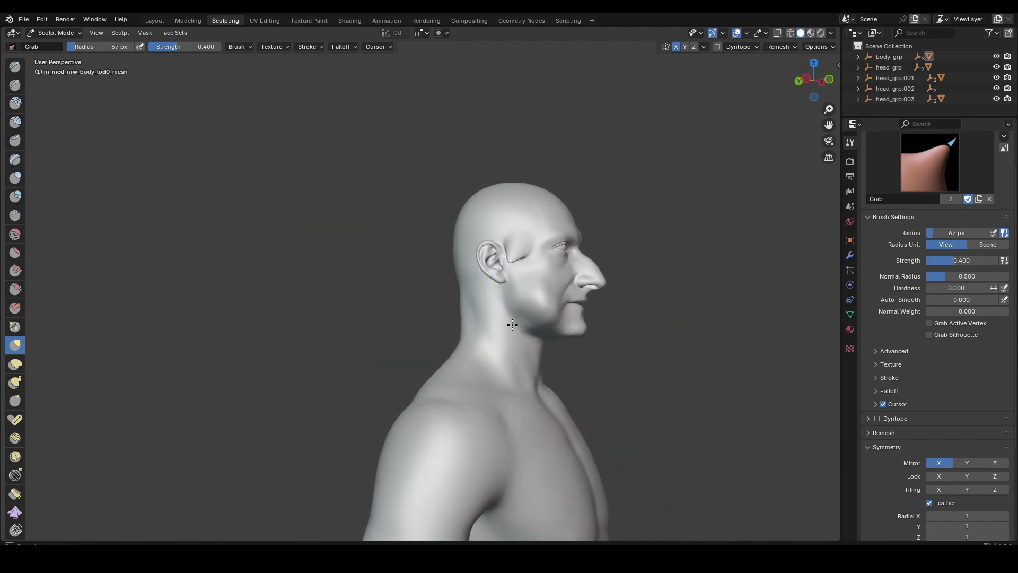
{"action": "key", "text": "KP_3"}
{"action": "scroll", "coordinate": [703, 330], "scroll_direction": "up", "scroll_amount": 1}
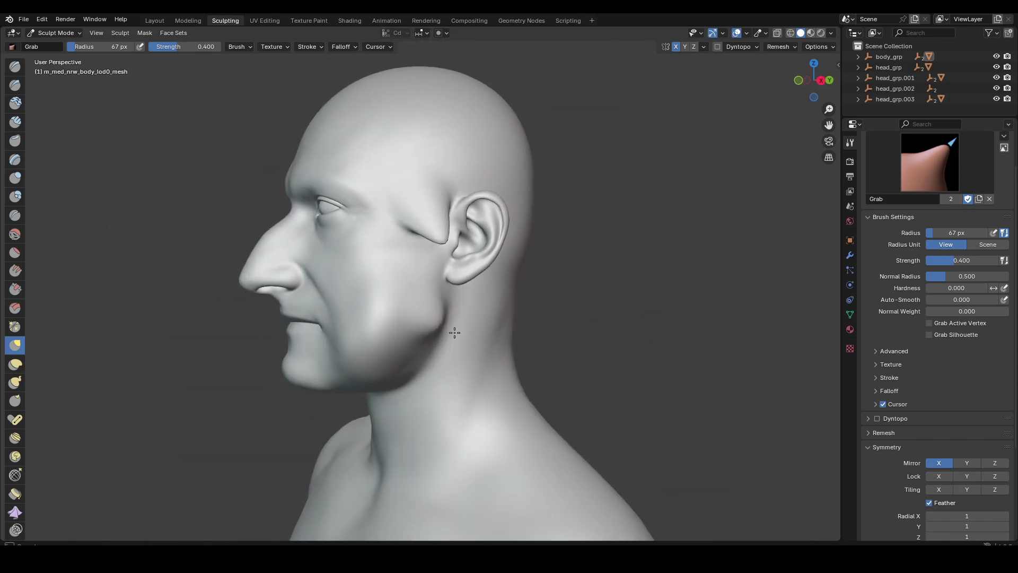
{"action": "scroll", "coordinate": [445, 345], "scroll_direction": "up", "scroll_amount": 2}
{"action": "scroll", "coordinate": [432, 321], "scroll_direction": "down", "scroll_amount": 3}
{"action": "mouse_move", "coordinate": [624, 336]}
{"action": "middle_mouse_down"}
{"action": "mouse_move", "coordinate": [685, 349]}
{"action": "mouse_move", "coordinate": [653, 173]}
{"action": "middle_mouse_up"}
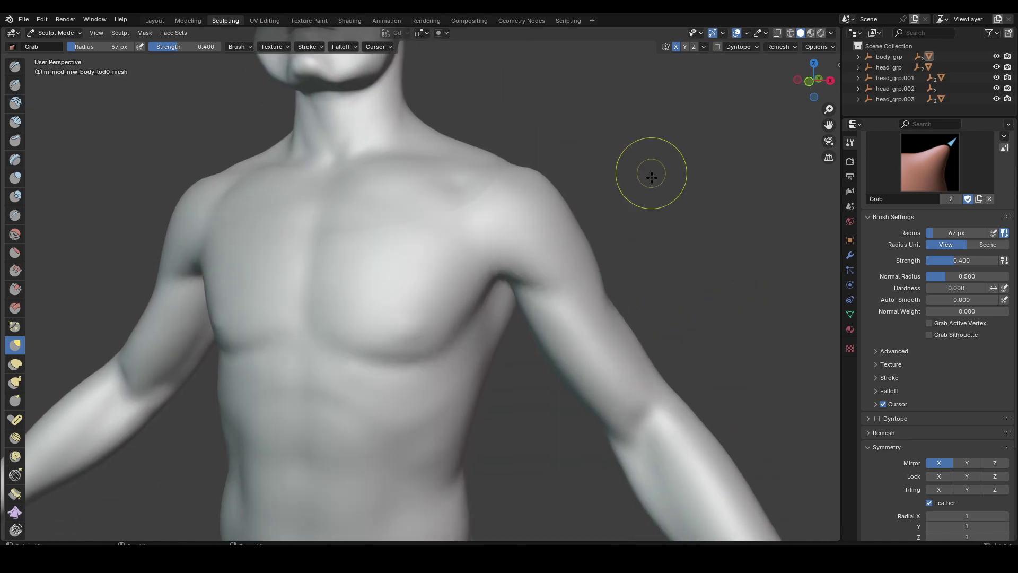
Pull three mirrored spikes out of each shoulder and upper arm with the Grab brush
{"action": "left_click_drag", "start_coordinate": [536, 195], "coordinate": [565, 165]}
{"action": "left_click_drag", "start_coordinate": [575, 254], "coordinate": [608, 231]}
{"action": "left_click_drag", "start_coordinate": [594, 313], "coordinate": [626, 313]}
{"action": "middle_click_drag", "start_coordinate": [631, 313], "coordinate": [512, 313]}
{"action": "scroll", "coordinate": [512, 313], "scroll_direction": "up", "scroll_amount": 3}
{"action": "mouse_move", "coordinate": [512, 313]}
{"action": "middle_mouse_down", "text": "shift"}
{"action": "mouse_move", "coordinate": [512, 164]}
{"action": "mouse_move", "coordinate": [632, 170]}
{"action": "middle_mouse_up", "text": "shift"}
{"action": "scroll", "coordinate": [511, 164], "scroll_direction": "down", "scroll_amount": 5}
Thicken the forearms and narrow the waist using Grab brush radii of 163 px and 104 px
{"action": "left_click_drag", "start_coordinate": [928, 233], "coordinate": [939, 233]}
{"action": "left_click_drag", "start_coordinate": [585, 289], "coordinate": [610, 273]}
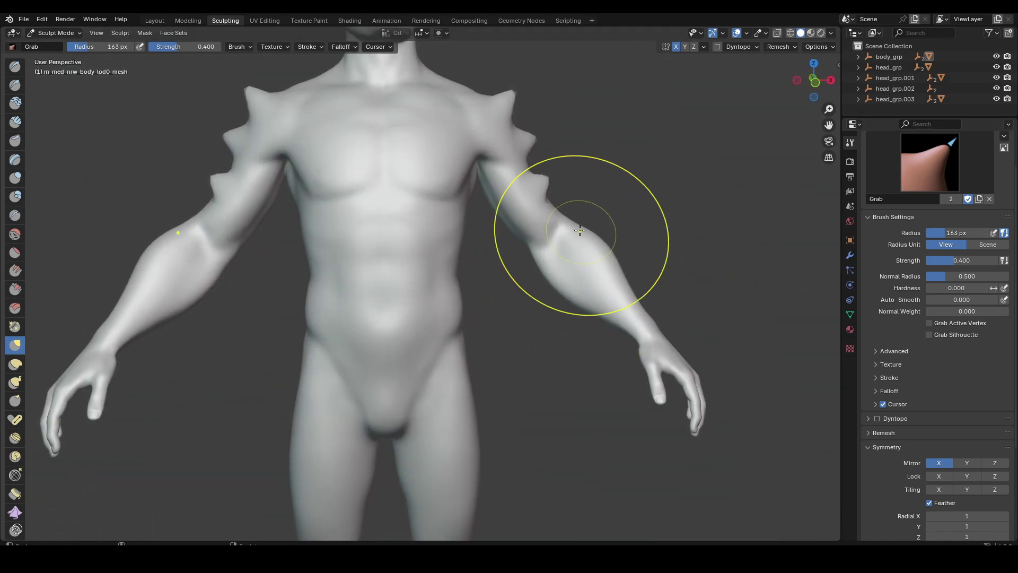
{"action": "left_click_drag", "start_coordinate": [459, 288], "coordinate": [430, 262]}
{"action": "middle_click_drag", "start_coordinate": [429, 261], "coordinate": [311, 265]}
{"action": "middle_click_drag", "start_coordinate": [444, 372], "coordinate": [313, 414]}
{"action": "left_click_drag", "start_coordinate": [945, 233], "coordinate": [938, 232]}
{"action": "left_click_drag", "start_coordinate": [432, 164], "coordinate": [540, 51]}
{"action": "middle_click_drag", "start_coordinate": [540, 51], "coordinate": [642, 91]}
{"action": "left_click_drag", "start_coordinate": [473, 145], "coordinate": [485, 170]}
{"action": "middle_click_drag", "start_coordinate": [625, 193], "coordinate": [646, 145]}
{"action": "mouse_move", "coordinate": [456, 125]}
{"action": "left_mouse_down"}
{"action": "mouse_move", "coordinate": [467, 91]}
{"action": "mouse_move", "coordinate": [454, 213]}
{"action": "left_mouse_up"}
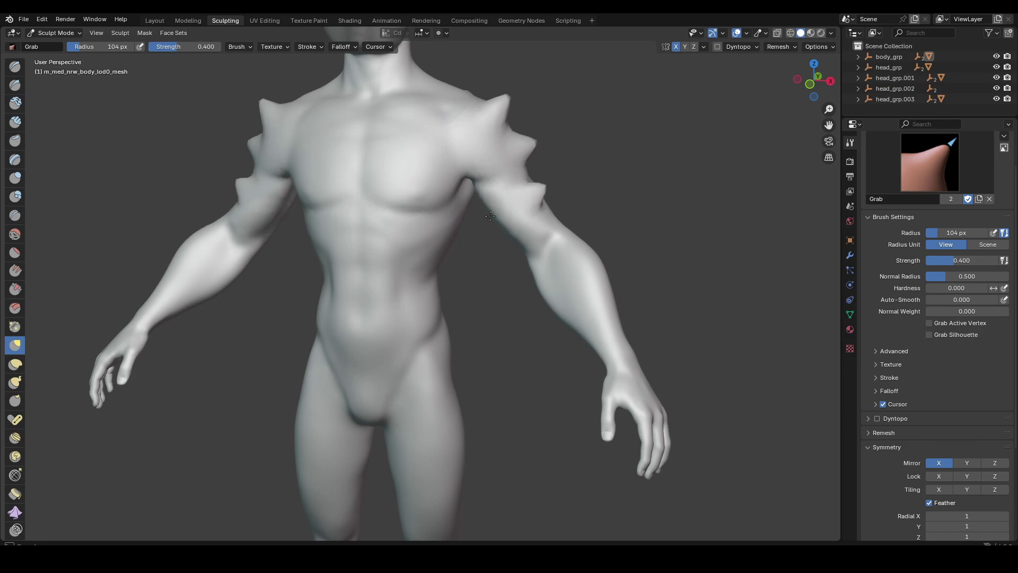
Pull the top of the head up and back into a tall cone with the Grab brush
{"action": "scroll", "coordinate": [682, 311], "scroll_direction": "down", "scroll_amount": 4}
{"action": "left_click_drag", "start_coordinate": [1, 363], "coordinate": [72, 357], "text": "alt"}
{"action": "right_click_drag", "start_coordinate": [602, 201], "coordinate": [602, 170], "text": "alt"}
{"action": "left_click_drag", "start_coordinate": [602, 171], "coordinate": [412, 144], "text": "alt"}
{"action": "middle_click_drag", "start_coordinate": [413, 144], "coordinate": [412, 289], "text": "shift"}
{"action": "middle_click_drag", "start_coordinate": [459, 256], "coordinate": [459, 170], "text": "ctrl"}
{"action": "middle_click_drag", "start_coordinate": [445, 302], "coordinate": [548, 277]}
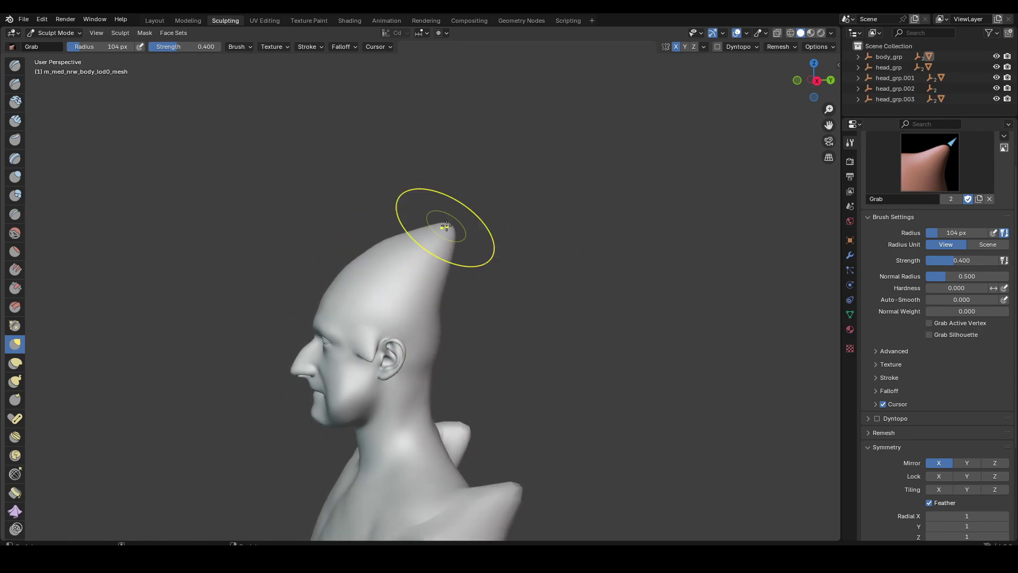
Pull the ears into pointed tips using a smaller Grab brush radius
{"action": "mouse_move", "coordinate": [518, 335]}
{"action": "middle_mouse_down"}
{"action": "mouse_move", "coordinate": [636, 303]}
{"action": "mouse_move", "coordinate": [428, 343]}
{"action": "middle_mouse_up"}
{"action": "scroll", "coordinate": [428, 343], "scroll_direction": "up", "scroll_amount": 6}
{"action": "left_click_drag", "start_coordinate": [936, 232], "coordinate": [932, 232]}
{"action": "left_click_drag", "start_coordinate": [404, 422], "coordinate": [428, 387]}
{"action": "middle_click_drag", "start_coordinate": [425, 457], "coordinate": [528, 464]}
{"action": "middle_click_drag", "start_coordinate": [528, 464], "coordinate": [446, 329], "text": "shift"}
{"action": "left_click_drag", "start_coordinate": [446, 329], "coordinate": [458, 342]}
Reshape the head and lower face further with the Grab brush radius set to 150 px
{"action": "mouse_move", "coordinate": [557, 403]}
{"action": "middle_mouse_down"}
{"action": "mouse_move", "coordinate": [648, 408]}
{"action": "mouse_move", "coordinate": [644, 400]}
{"action": "middle_mouse_up"}
{"action": "left_click_drag", "start_coordinate": [936, 233], "coordinate": [948, 233]}
{"action": "mouse_move", "coordinate": [620, 373]}
{"action": "middle_mouse_down"}
{"action": "mouse_move", "coordinate": [552, 376]}
{"action": "mouse_move", "coordinate": [568, 382]}
{"action": "middle_mouse_up"}
{"action": "mouse_move", "coordinate": [506, 384]}
{"action": "left_mouse_down"}
{"action": "mouse_move", "coordinate": [480, 398]}
{"action": "mouse_move", "coordinate": [467, 390]}
{"action": "left_mouse_up"}
{"action": "middle_click_drag", "start_coordinate": [604, 396], "coordinate": [541, 398]}
{"action": "left_click_drag", "start_coordinate": [380, 429], "coordinate": [335, 451]}
{"action": "middle_click_drag", "start_coordinate": [313, 424], "coordinate": [433, 403]}
{"action": "left_click_drag", "start_coordinate": [328, 390], "coordinate": [293, 380]}
{"action": "middle_click_drag", "start_coordinate": [592, 364], "coordinate": [637, 445]}
{"action": "middle_click_drag", "start_coordinate": [636, 446], "coordinate": [611, 259], "text": "shift"}
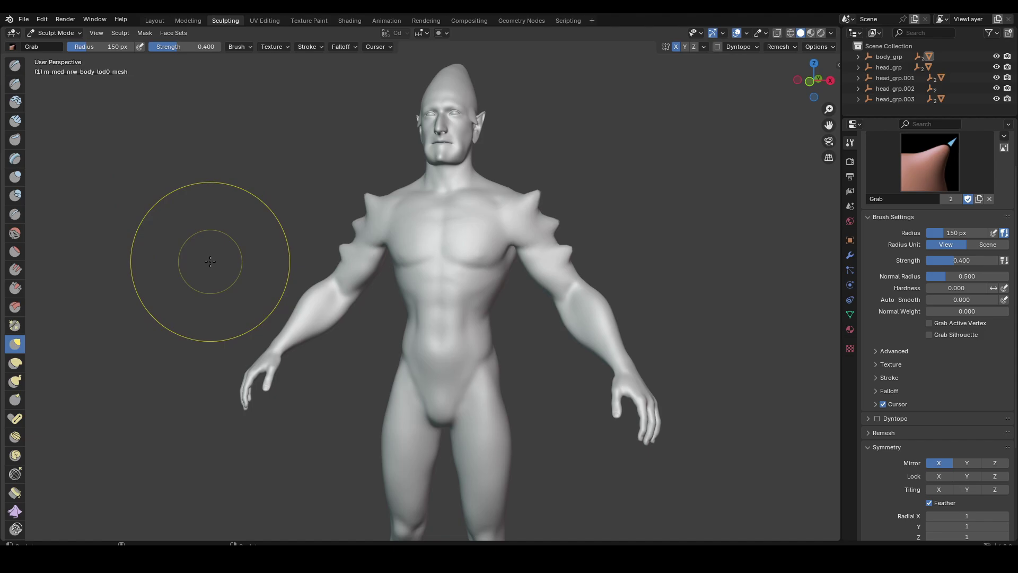
In the Modeling workspace, select the whole head part by its linked vertices in vertex select mode
{"action": "left_click", "coordinate": [189, 20]}
{"action": "scroll", "coordinate": [216, 216], "scroll_direction": "down", "scroll_amount": 3}
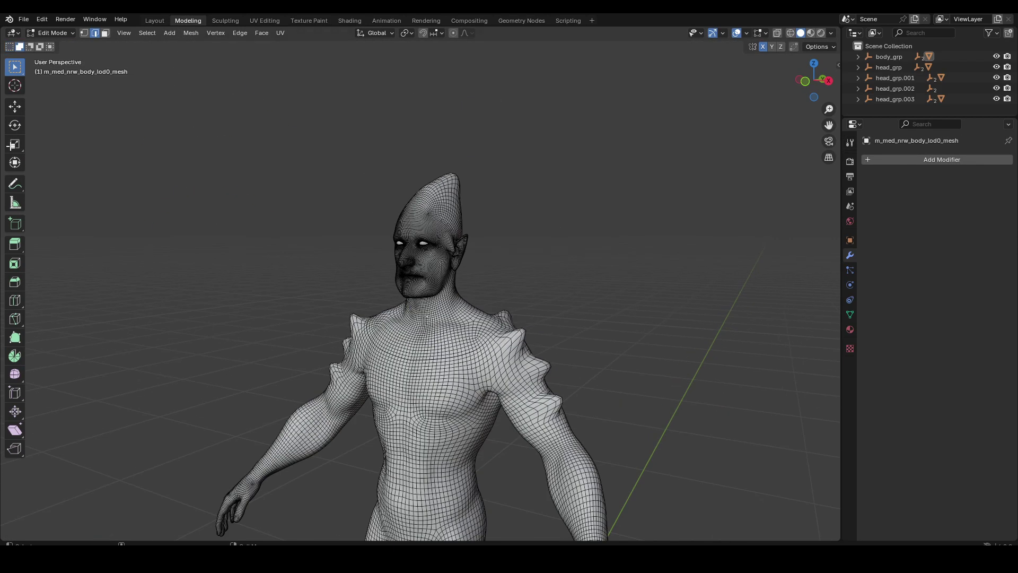
{"action": "left_click", "coordinate": [437, 217]}
{"action": "right_click", "coordinate": [437, 215]}
{"action": "scroll", "coordinate": [416, 334], "scroll_direction": "up", "scroll_amount": 4}
{"action": "right_click", "coordinate": [476, 180]}
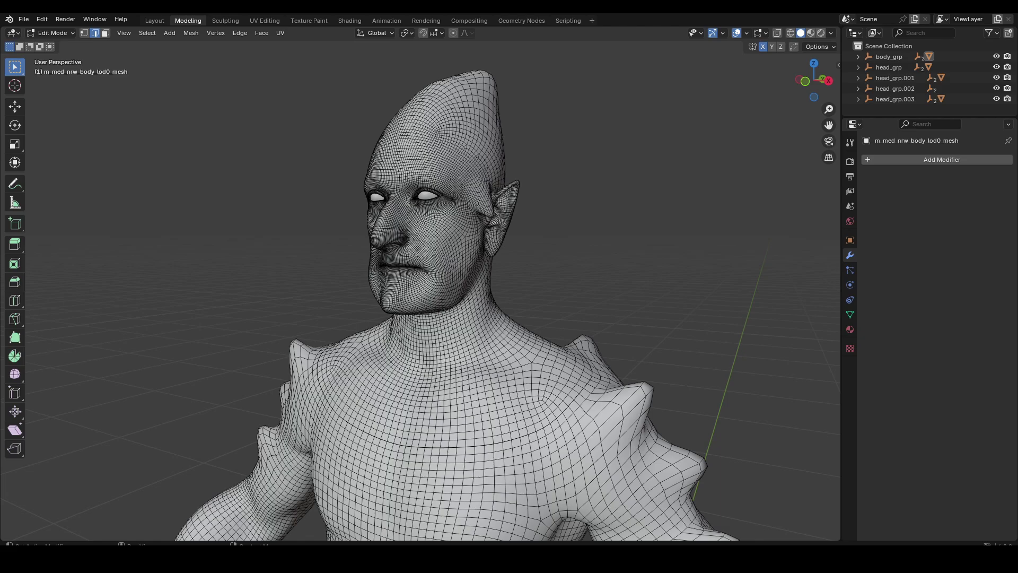
{"action": "key", "text": "1"}
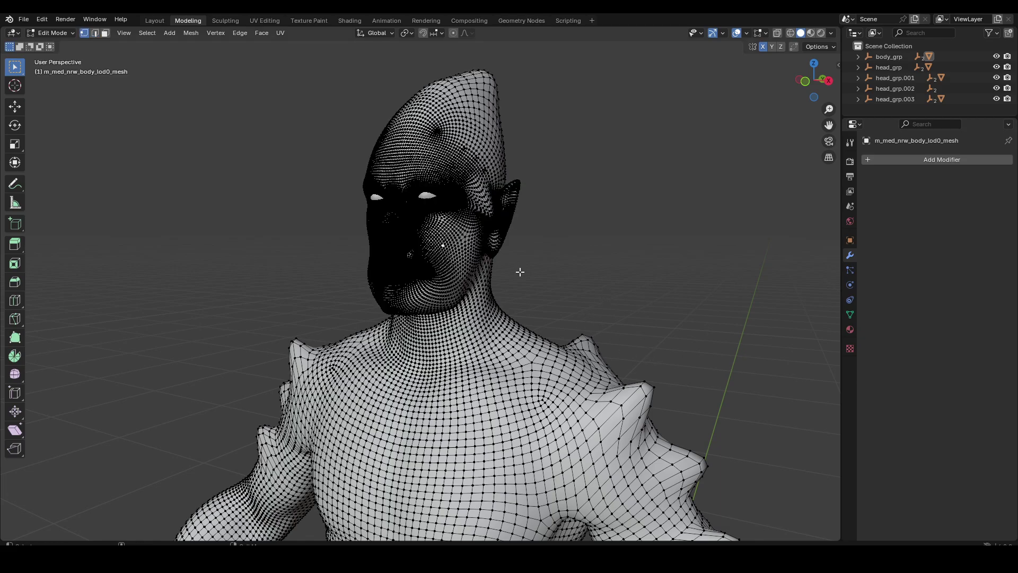
{"action": "key", "text": "ctrl+l"}
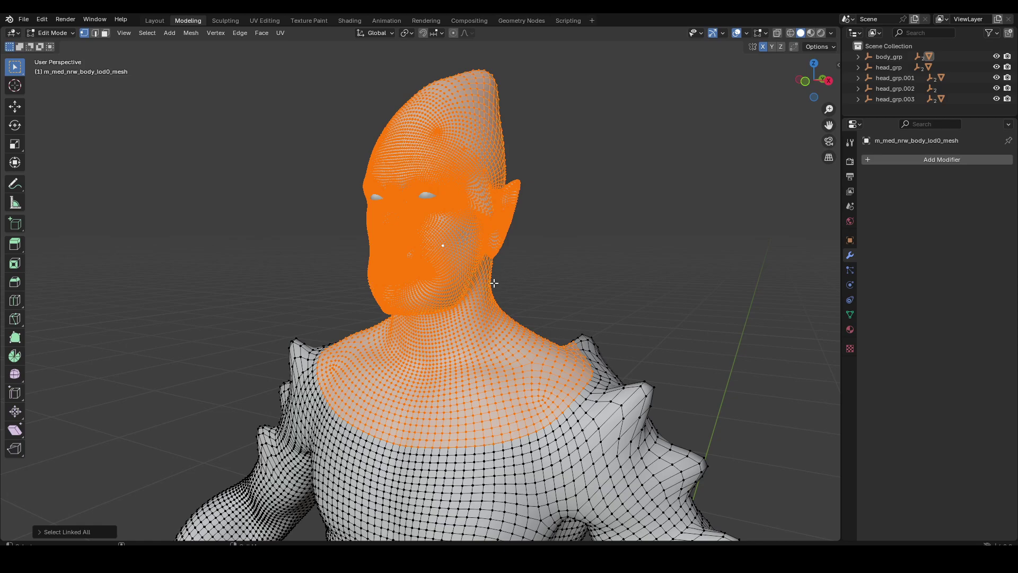
Separate the selected head geometry from the body into its own object
{"action": "key", "text": "ctrl+v"}
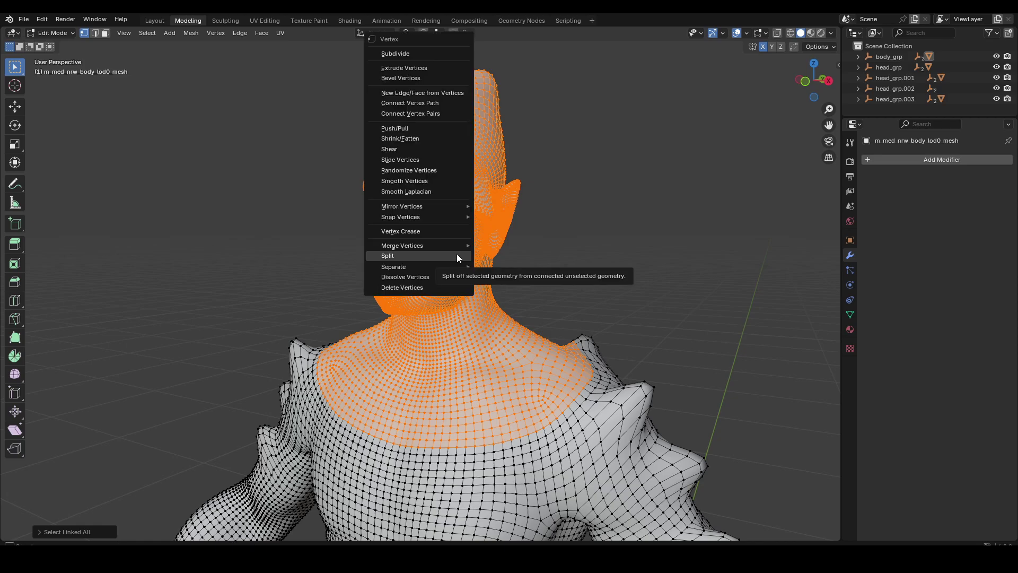
{"action": "mouse_move", "coordinate": [452, 272]}
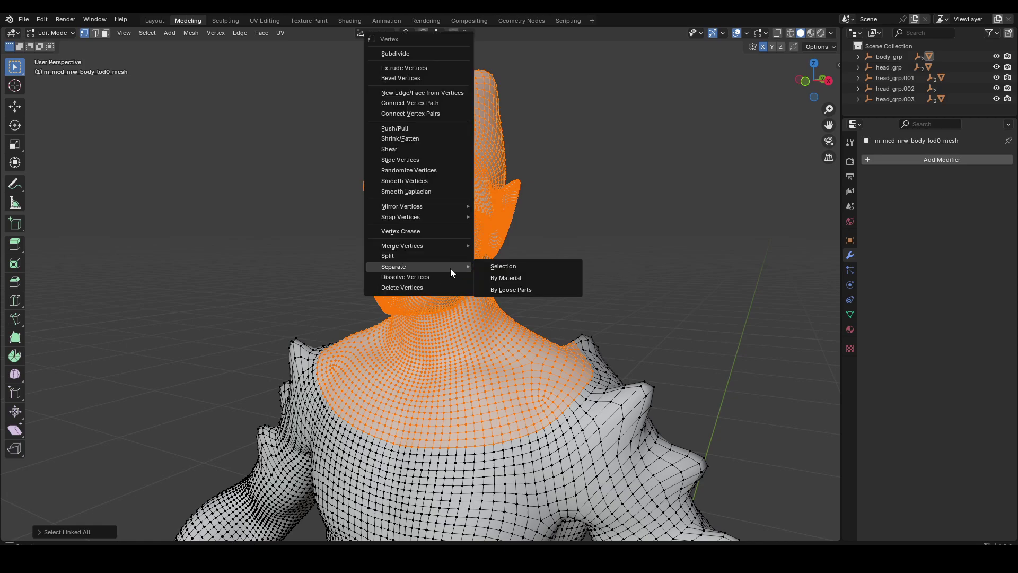
{"action": "left_click", "coordinate": [498, 269]}
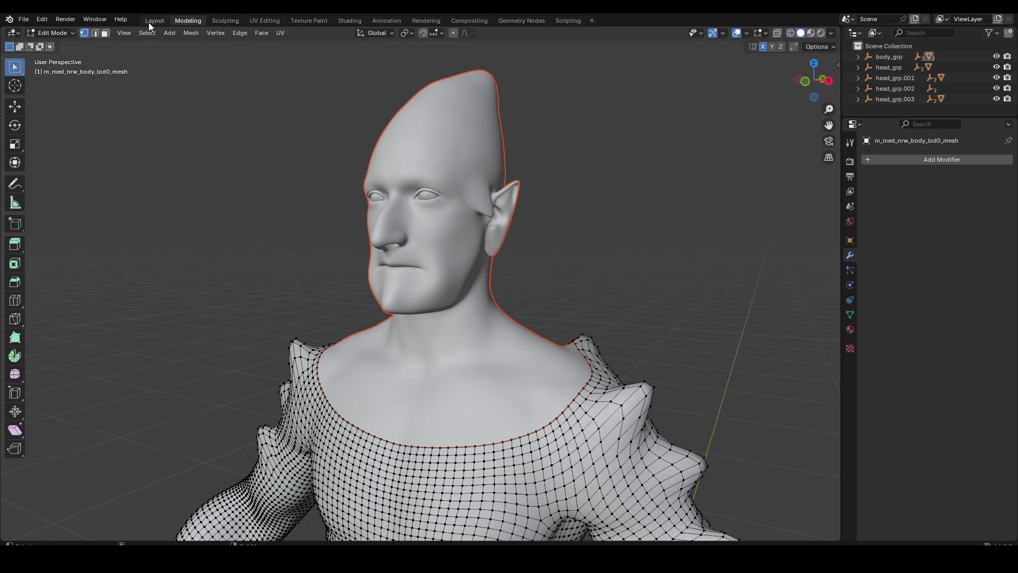
Switch to Object Mode and select the separated head mesh
{"action": "left_click", "coordinate": [51, 33]}
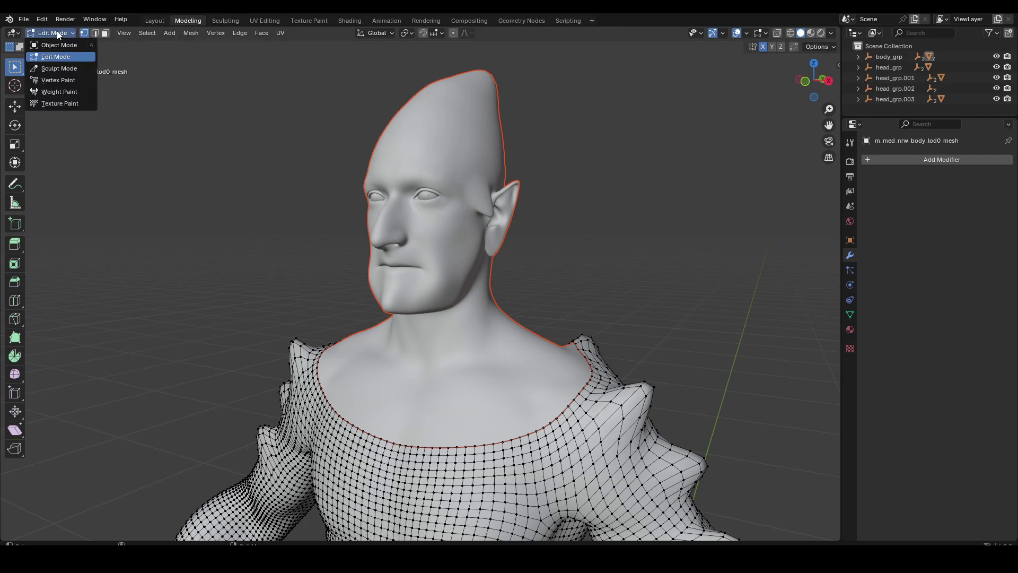
{"action": "left_click", "coordinate": [55, 44]}
{"action": "left_click", "coordinate": [625, 234]}
{"action": "left_click", "coordinate": [518, 425]}
{"action": "left_click", "coordinate": [620, 473]}
{"action": "left_click", "coordinate": [407, 357]}
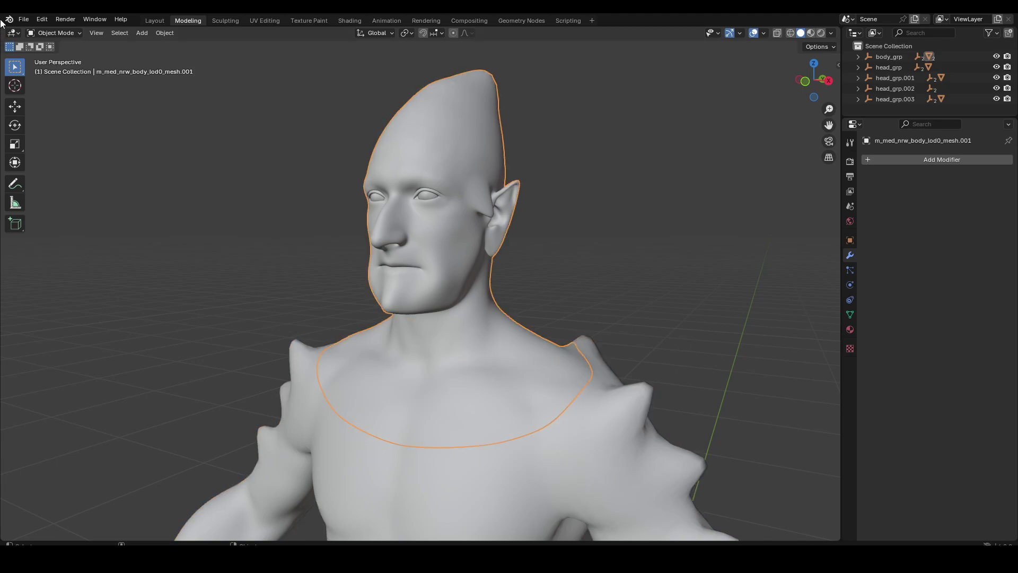
Export the separated head mesh as FBX over head_lod0_mesh.fbx in E:\old pc\D\u5\meta_test\custom_metahuman\blender\
{"action": "left_click", "coordinate": [24, 19]}
{"action": "left_click", "coordinate": [269, 201]}
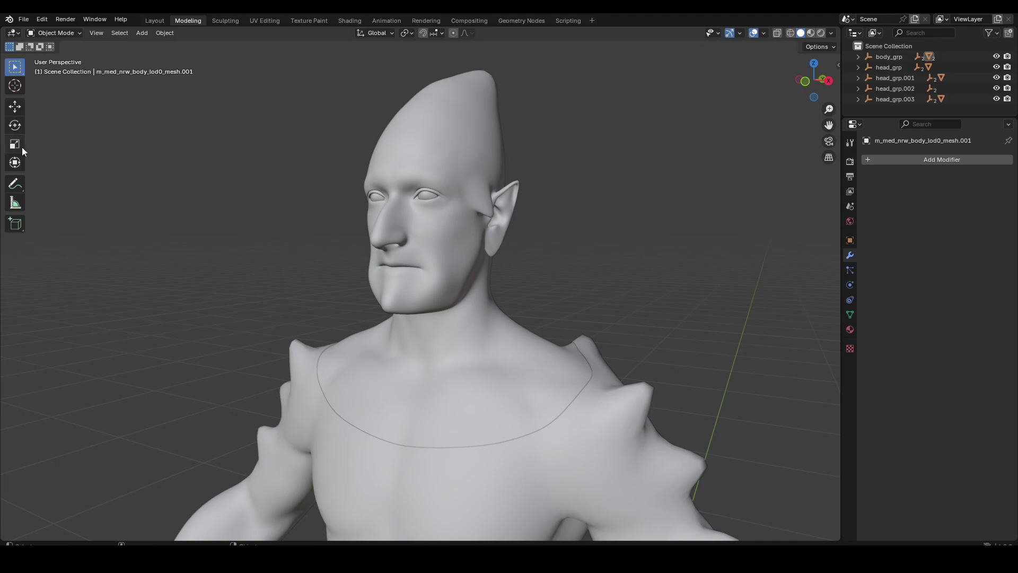
{"action": "left_click", "coordinate": [431, 203]}
{"action": "left_click", "coordinate": [24, 21]}
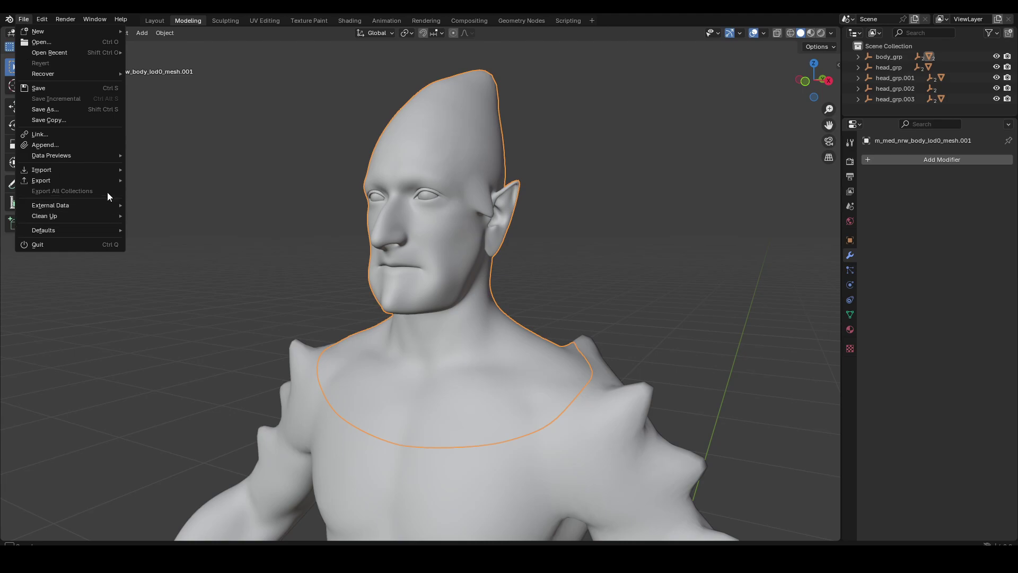
{"action": "mouse_move", "coordinate": [106, 180]}
{"action": "left_click", "coordinate": [157, 275]}
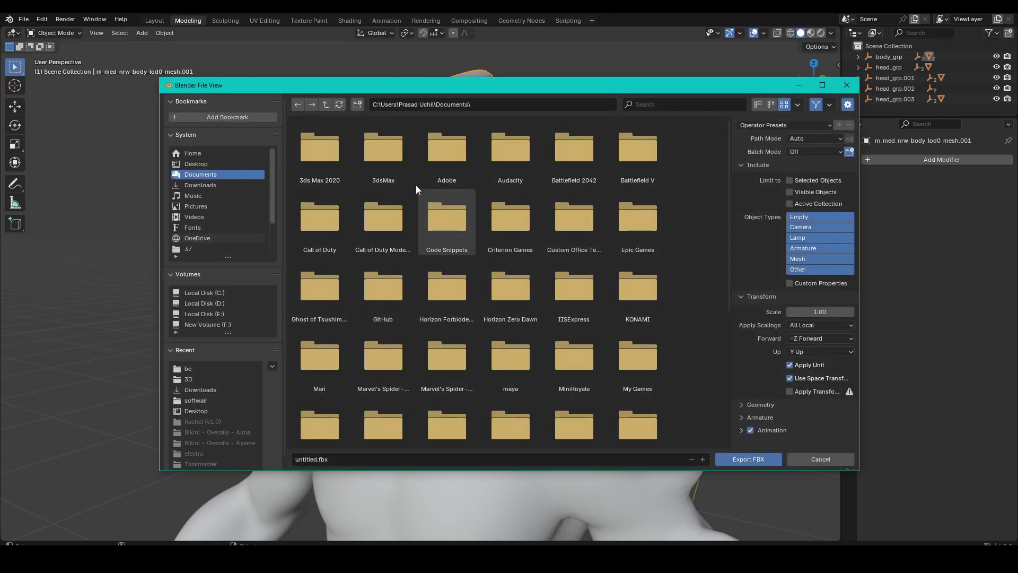
{"action": "left_click", "coordinate": [528, 102]}
{"action": "type", "text": "E:\\old pc\\D\\u5\\meta_test\\custom_metahuman\\blender\\"}
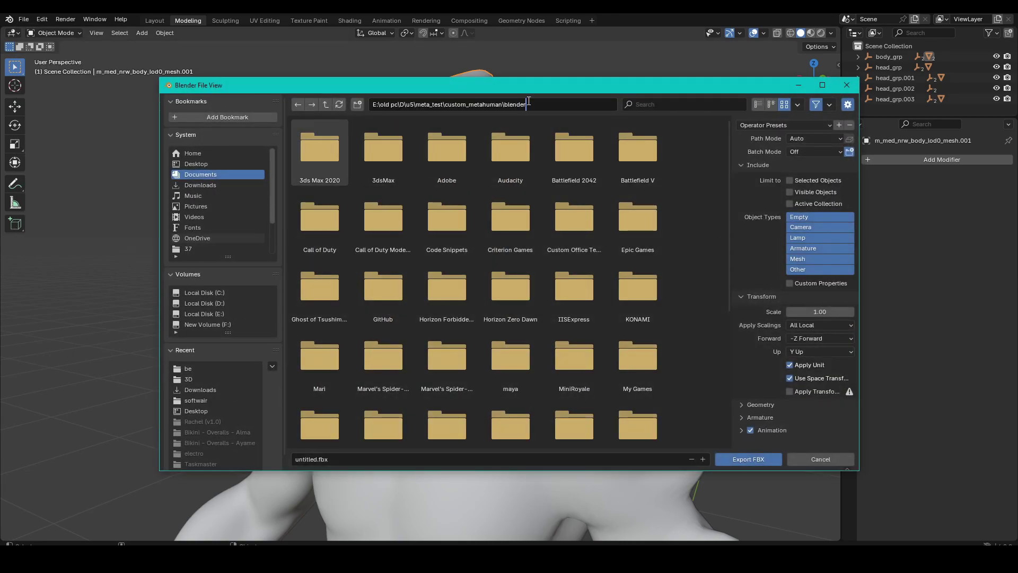
{"action": "key", "text": "Return"}
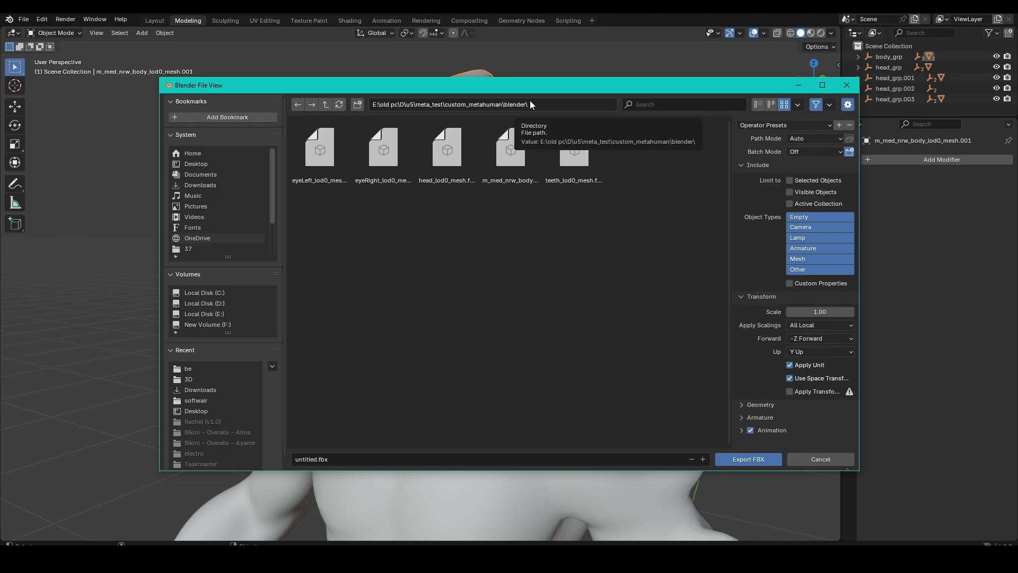
{"action": "double_click", "coordinate": [447, 142]}
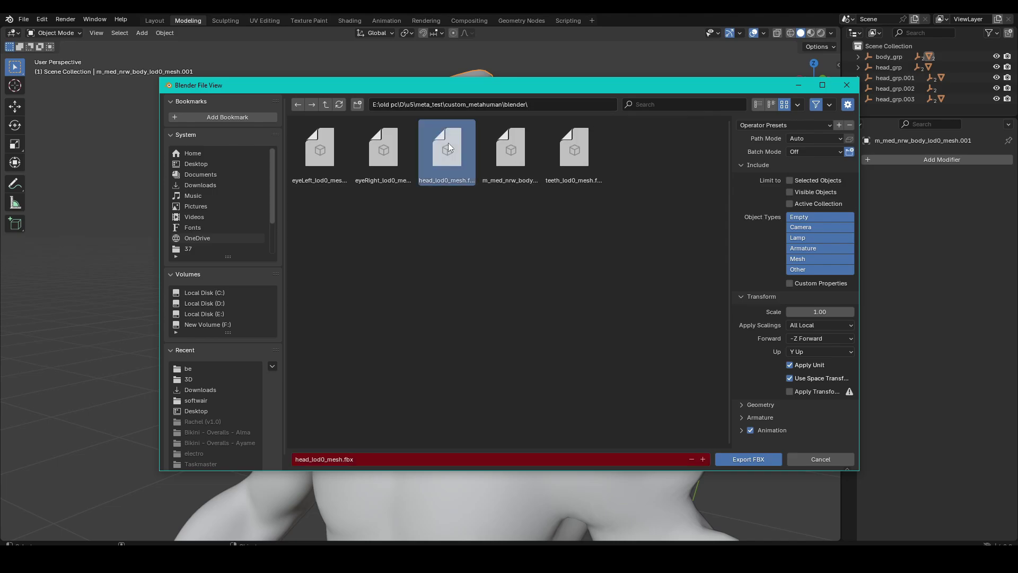
{"action": "left_click", "coordinate": [525, 458]}
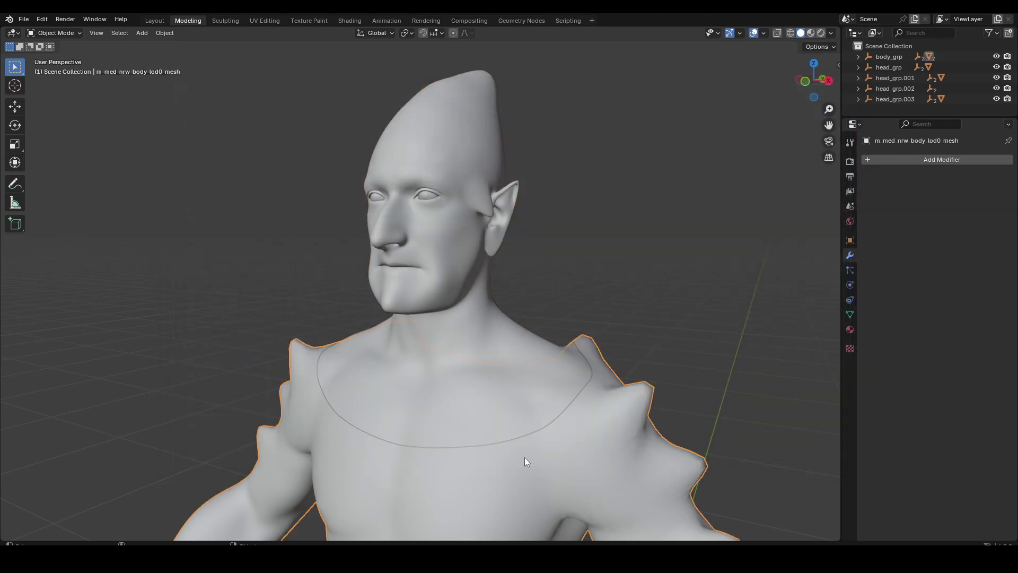
Open the FBX export for the selected body mesh in the same blender folder
{"action": "left_click", "coordinate": [24, 19]}
{"action": "mouse_move", "coordinate": [62, 181]}
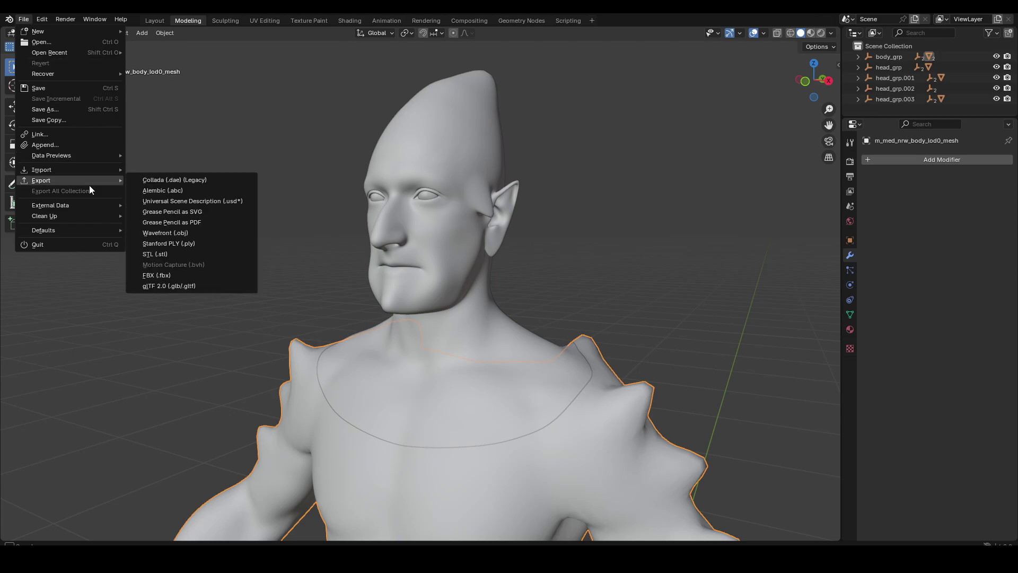
{"action": "left_click", "coordinate": [192, 282]}
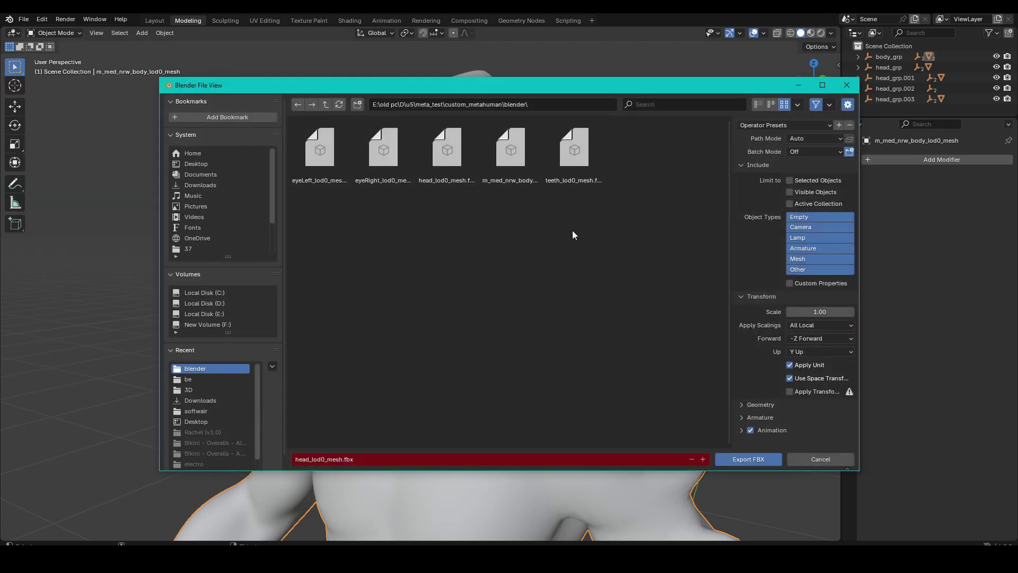
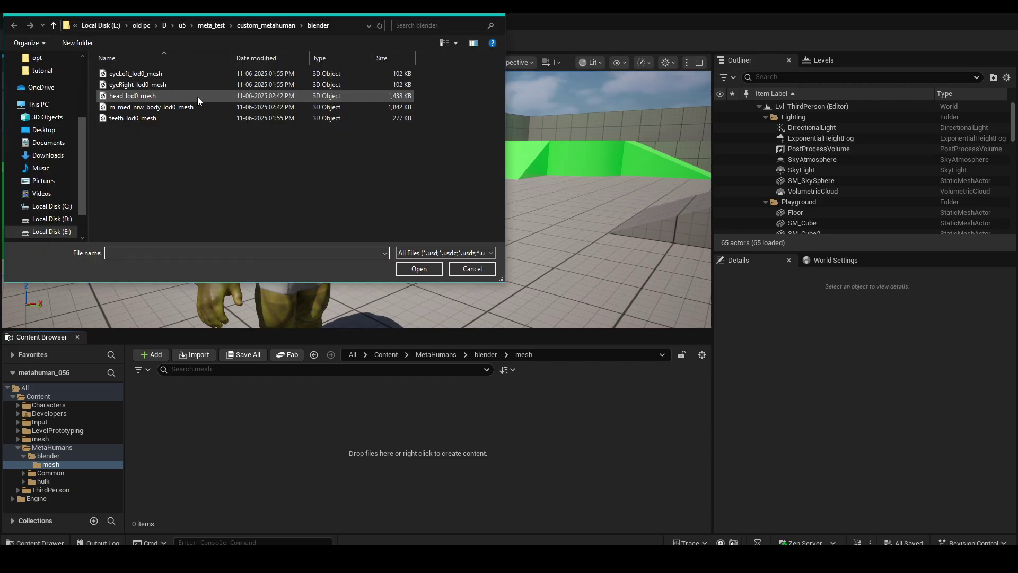
In Unreal Editor, import head_lod0_mesh and m_med_nrw_body_lod0_mesh into the MetaHumans/blender/mesh folder with the default import settings
{"action": "double_click", "coordinate": [197, 97]}
{"action": "left_click", "coordinate": [639, 443]}
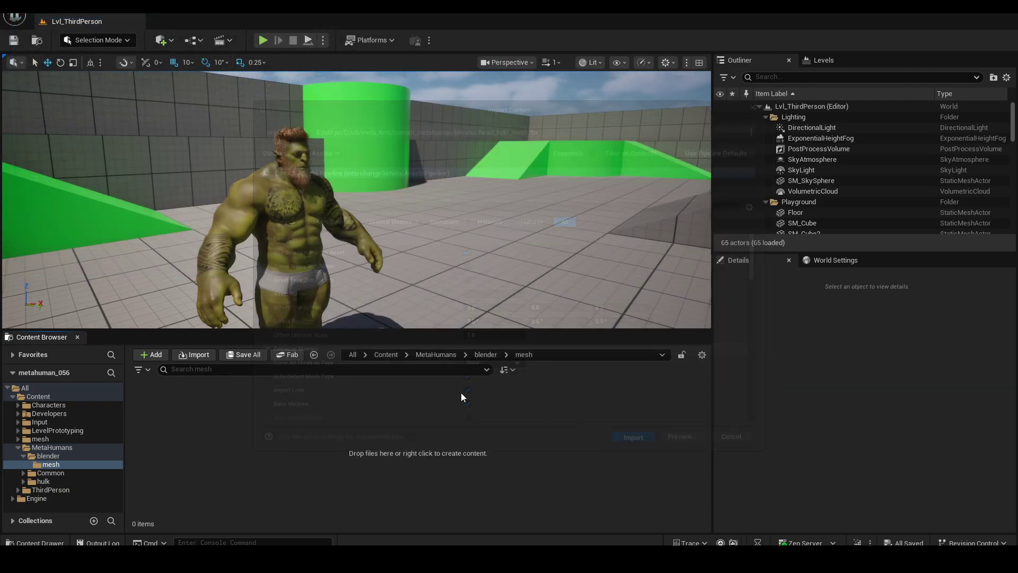
{"action": "right_click", "coordinate": [367, 439]}
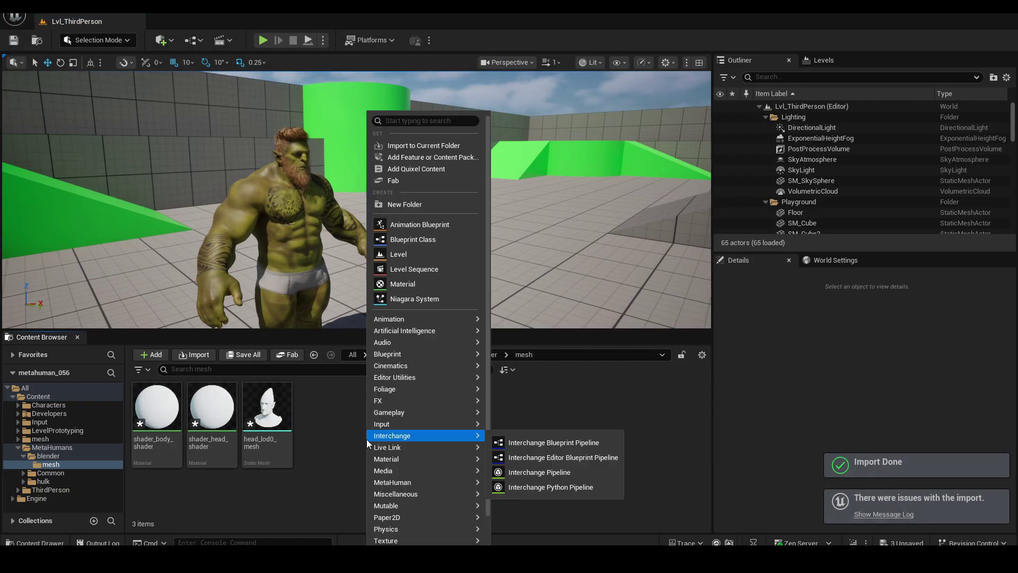
{"action": "left_click", "coordinate": [377, 144]}
{"action": "double_click", "coordinate": [205, 106]}
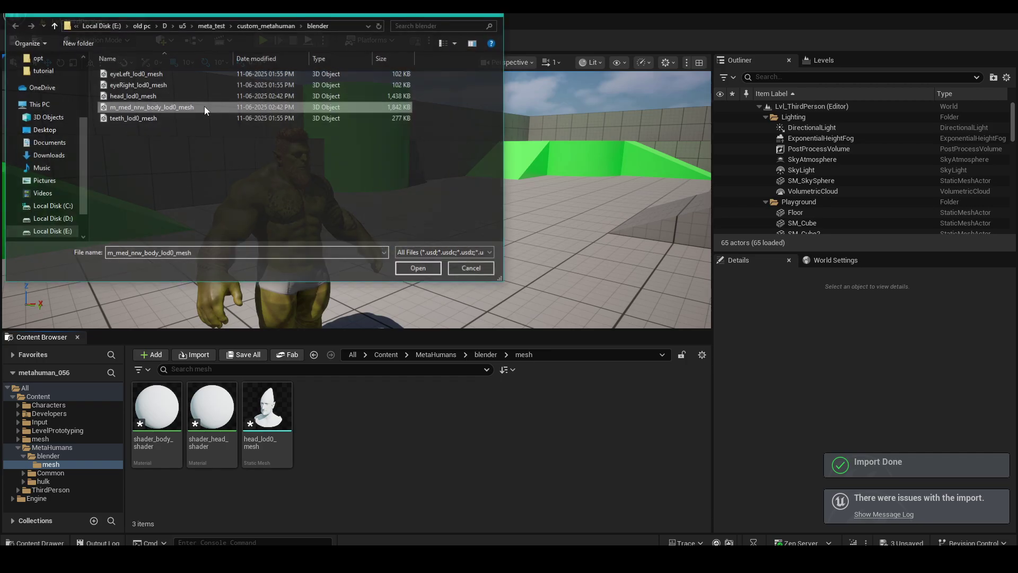
{"action": "left_click", "coordinate": [628, 444]}
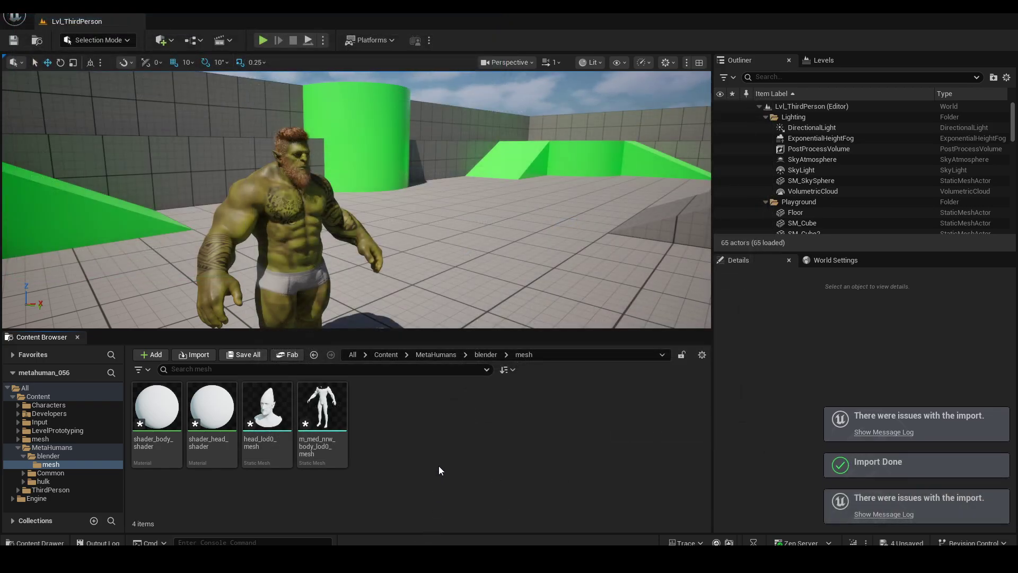
Save all imported head and body meshes and their shader materials in the mesh folder
{"action": "left_click", "coordinate": [157, 407]}
{"action": "left_click", "coordinate": [323, 408], "text": "shift"}
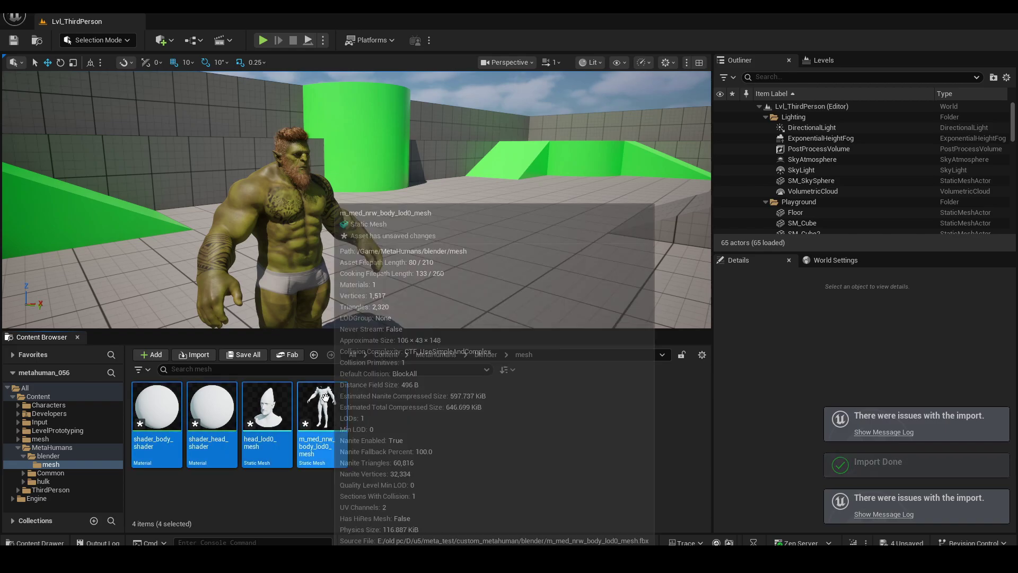
{"action": "right_click", "coordinate": [327, 397]}
{"action": "left_click", "coordinate": [390, 459]}
Import eyeLeft_lod0_mesh into the mesh folder with the default import settings
{"action": "right_click", "coordinate": [390, 460]}
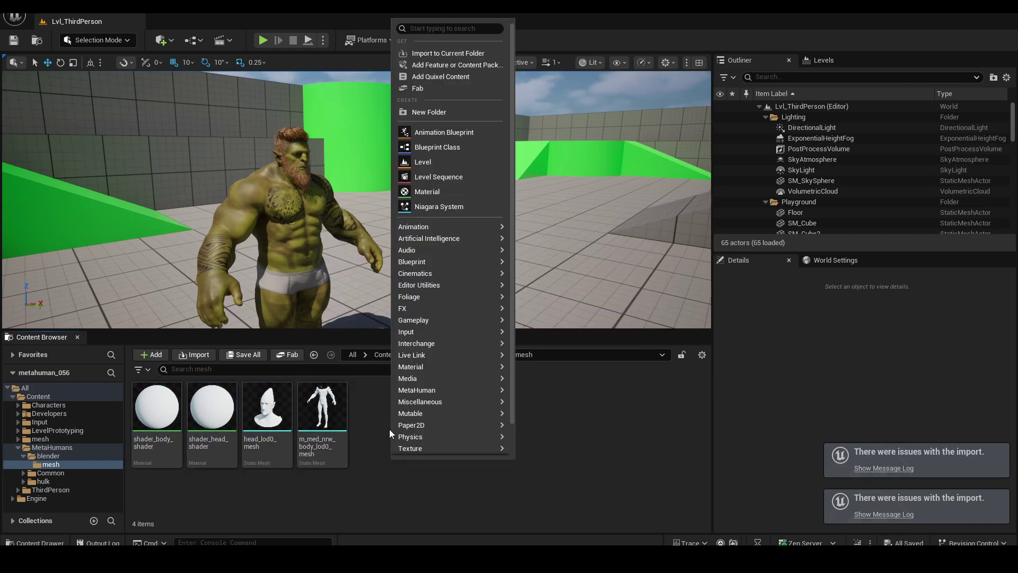
{"action": "left_click", "coordinate": [435, 53]}
{"action": "double_click", "coordinate": [172, 68]}
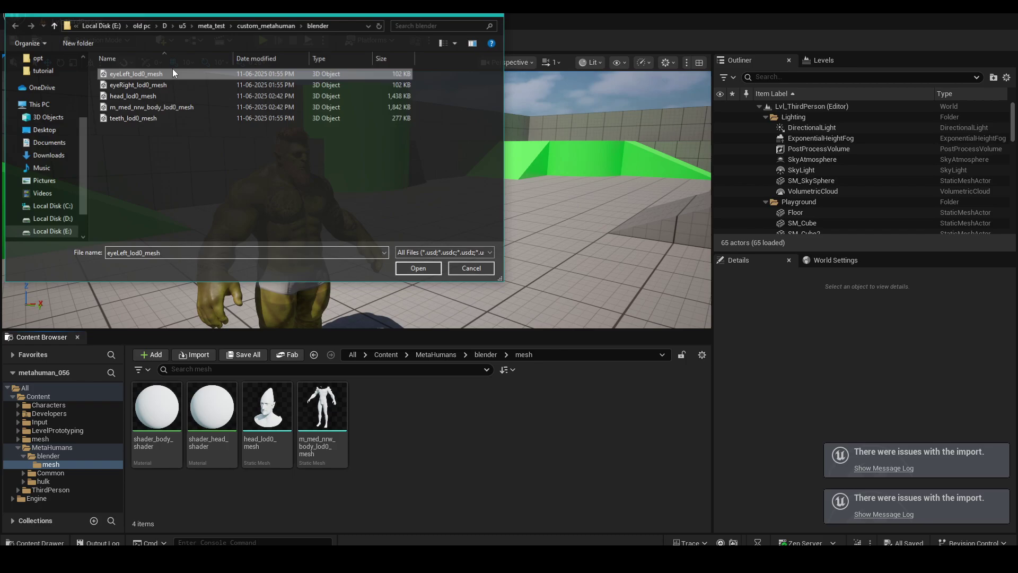
{"action": "left_click", "coordinate": [624, 445]}
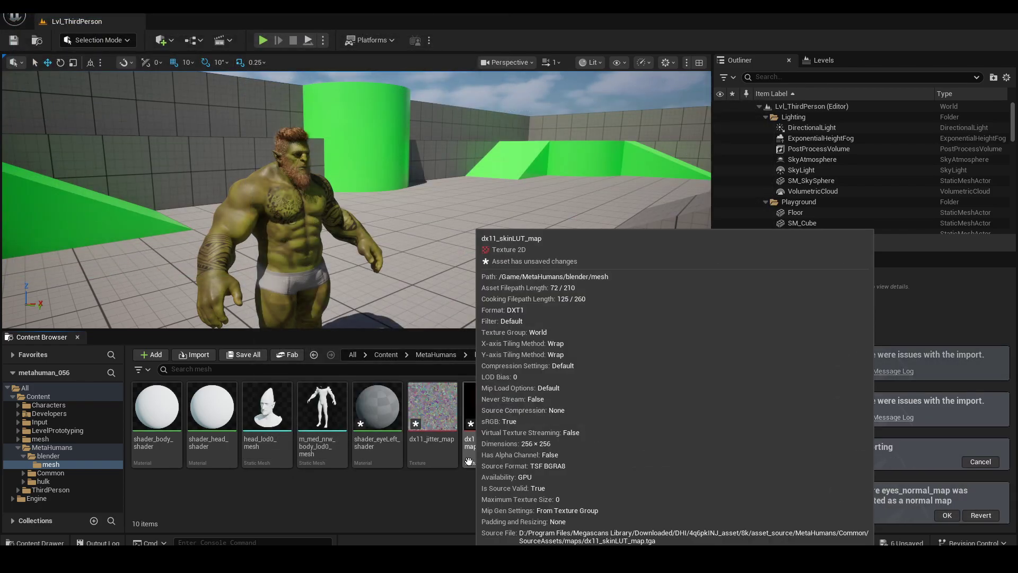
{"action": "right_click", "coordinate": [460, 495]}
{"action": "left_click", "coordinate": [409, 512]}
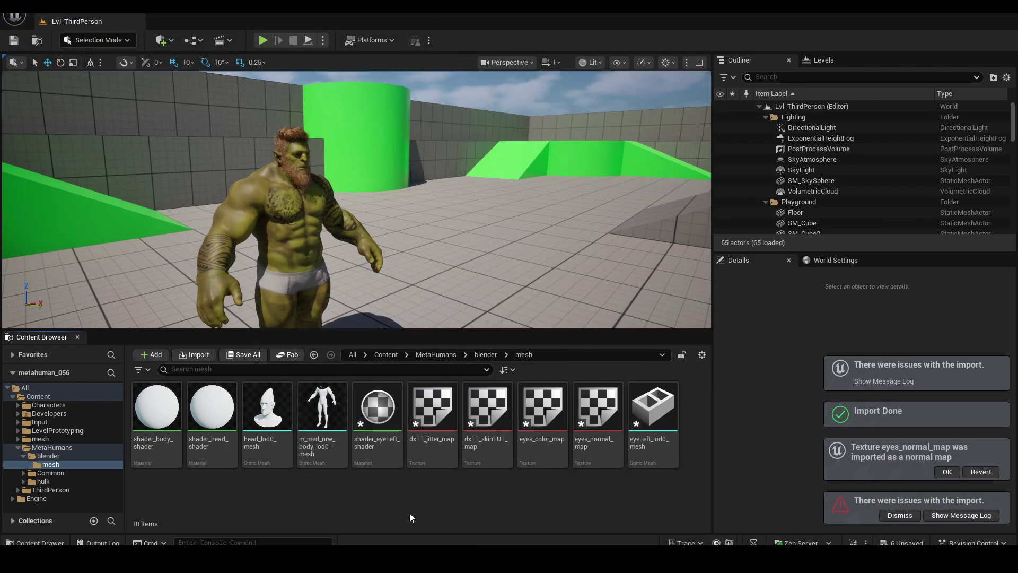
Import eyeRight_lod0_mesh into the mesh folder, agreeing to override each existing shared texture
{"action": "right_click", "coordinate": [410, 511]}
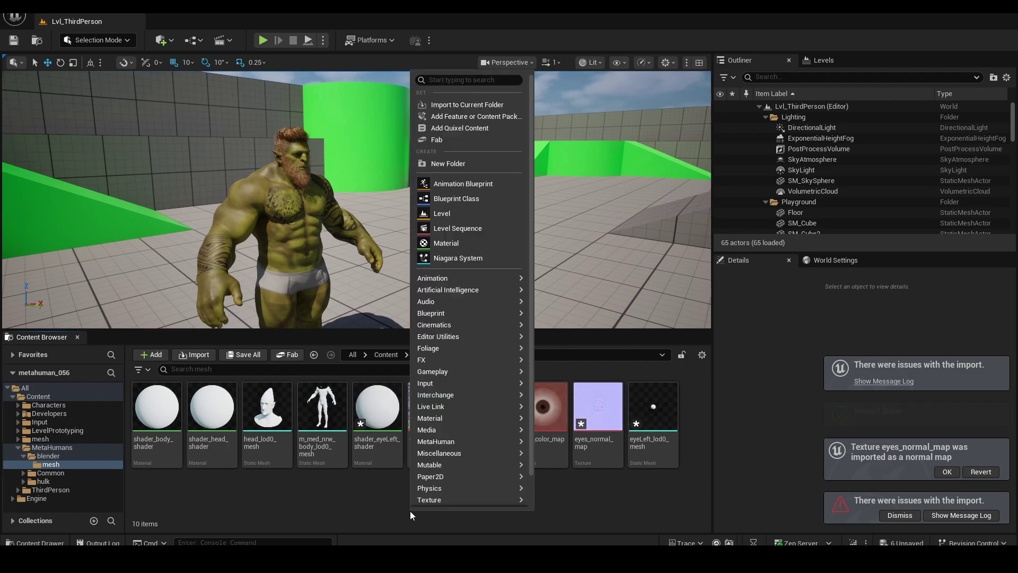
{"action": "left_click", "coordinate": [422, 109]}
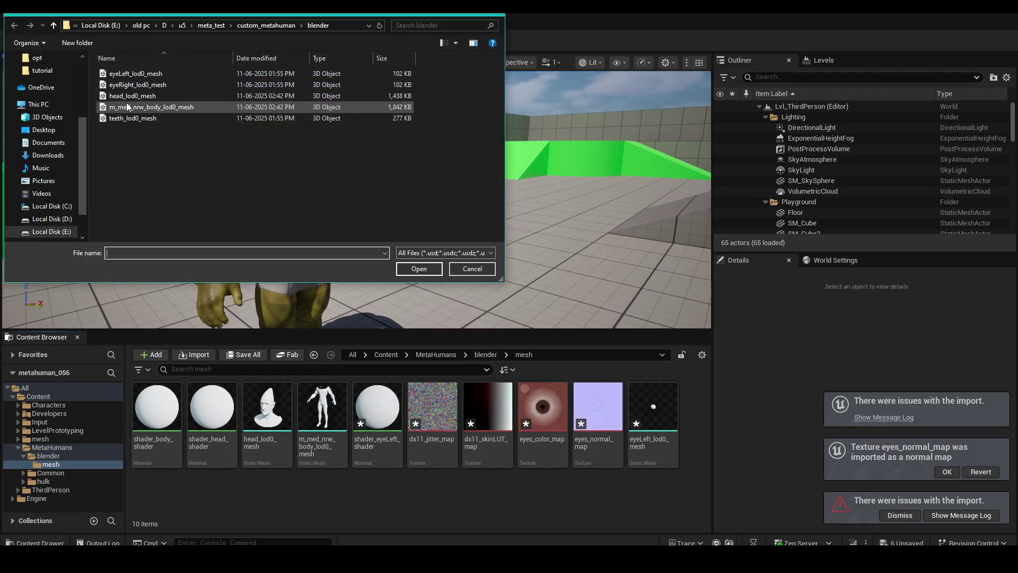
{"action": "double_click", "coordinate": [183, 85]}
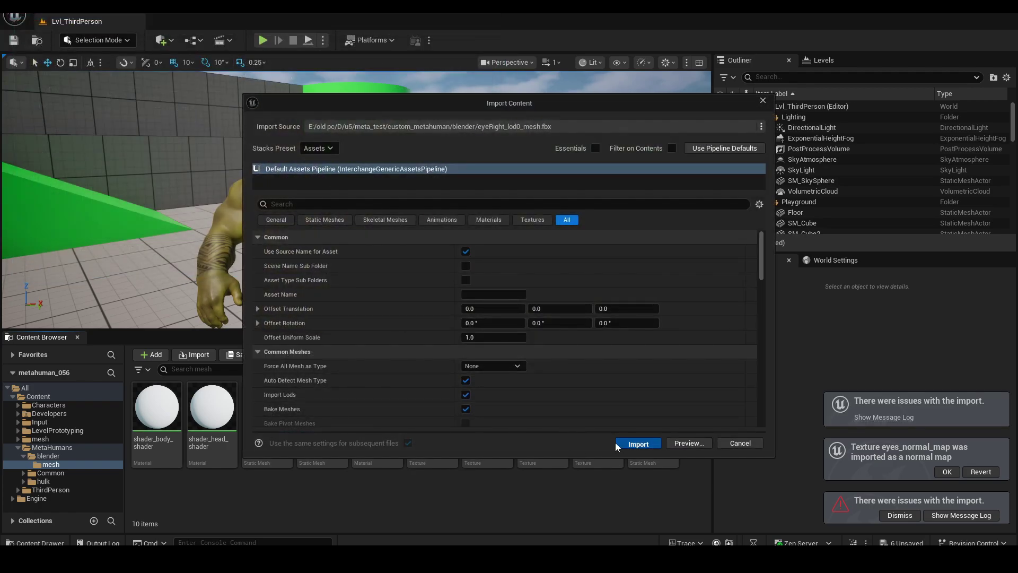
{"action": "left_click", "coordinate": [640, 443]}
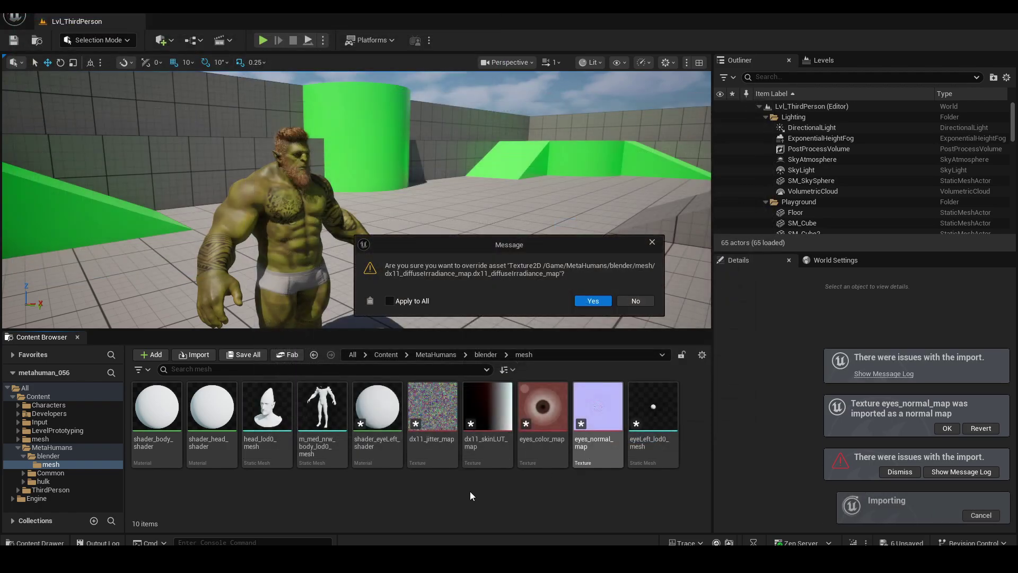
{"action": "left_click", "coordinate": [605, 301]}
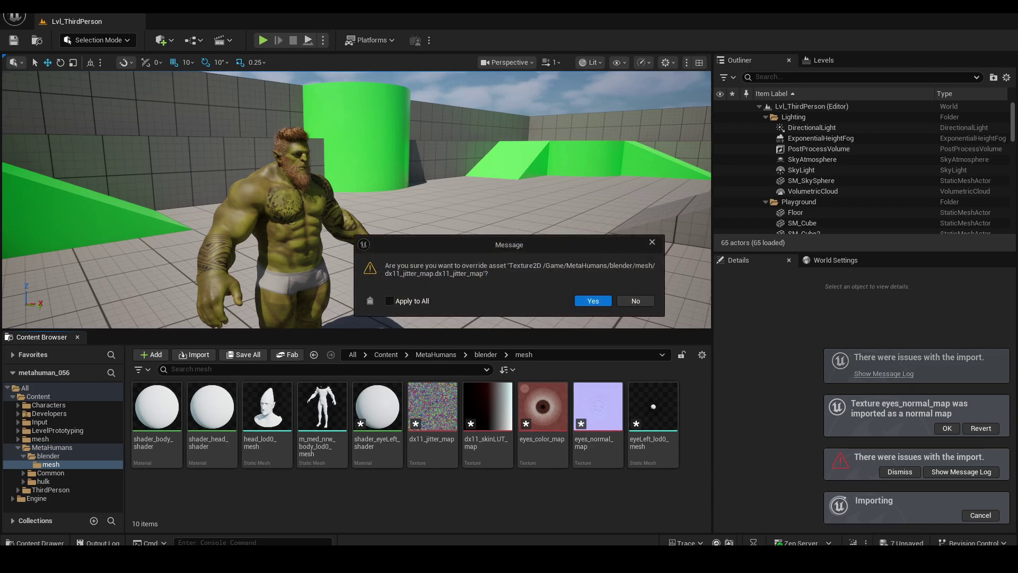
{"action": "left_click", "coordinate": [585, 301]}
{"action": "left_click", "coordinate": [585, 301]}
{"action": "left_click", "coordinate": [586, 301]}
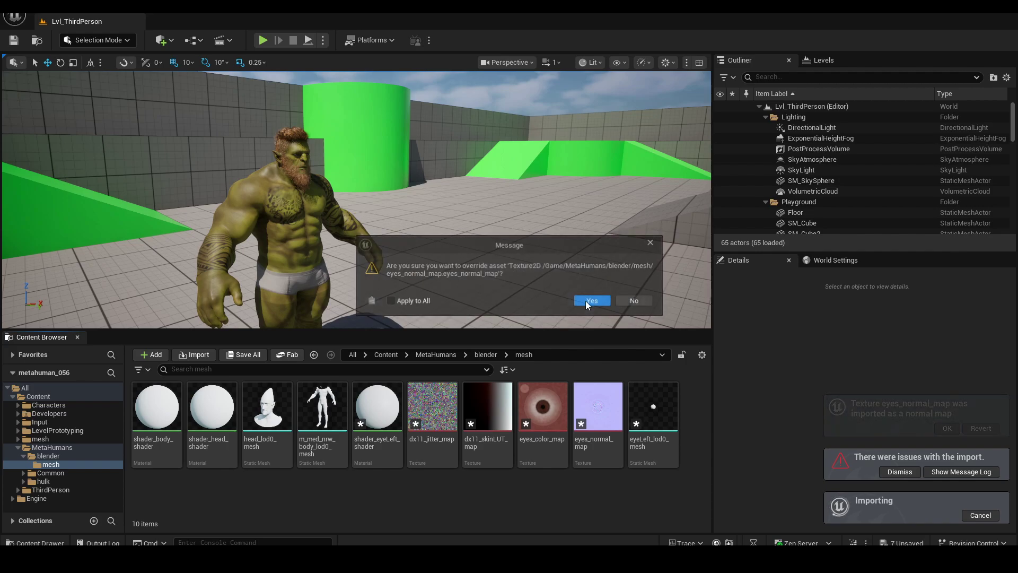
{"action": "left_click", "coordinate": [585, 301]}
Import teeth_lod0_mesh into the mesh folder, applying the texture override to all existing assets
{"action": "right_click", "coordinate": [394, 483]}
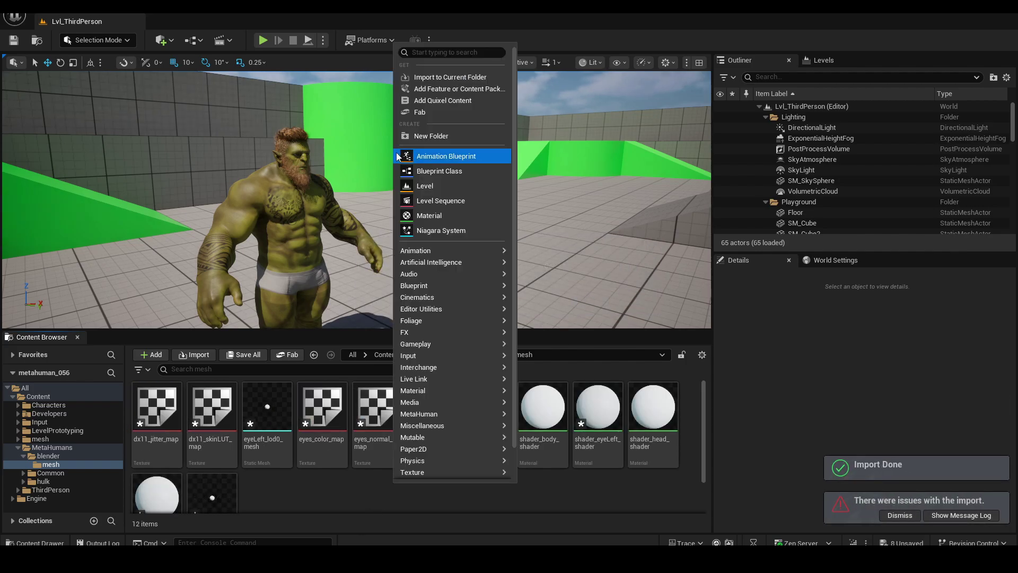
{"action": "left_click", "coordinate": [435, 76]}
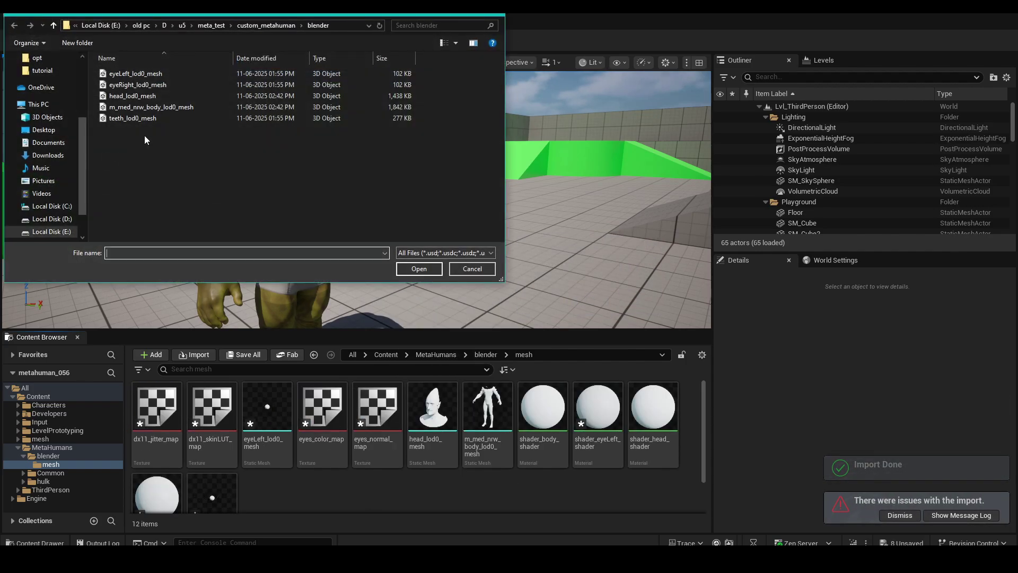
{"action": "double_click", "coordinate": [175, 117]}
{"action": "left_click", "coordinate": [655, 439]}
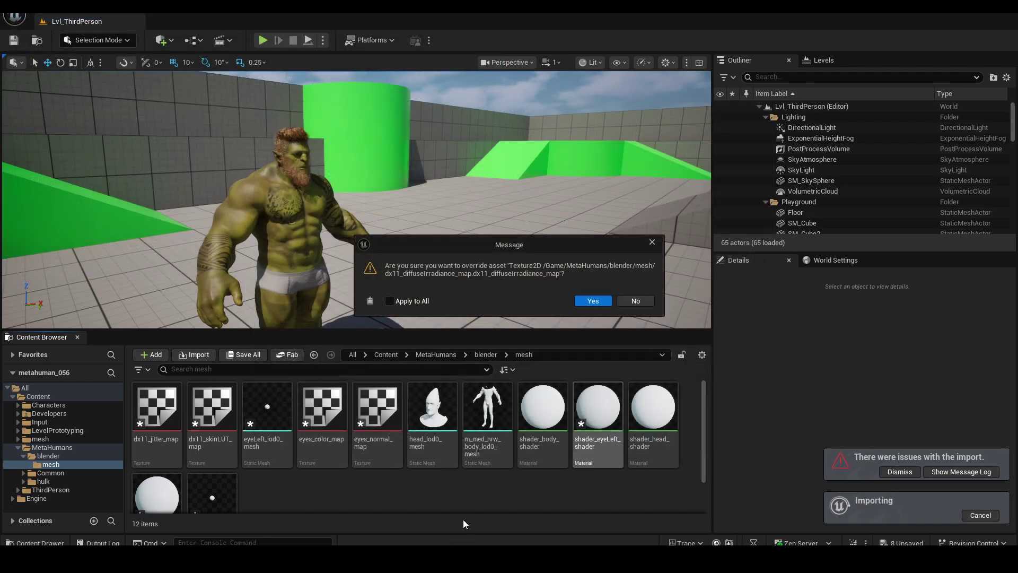
{"action": "left_click", "coordinate": [572, 301]}
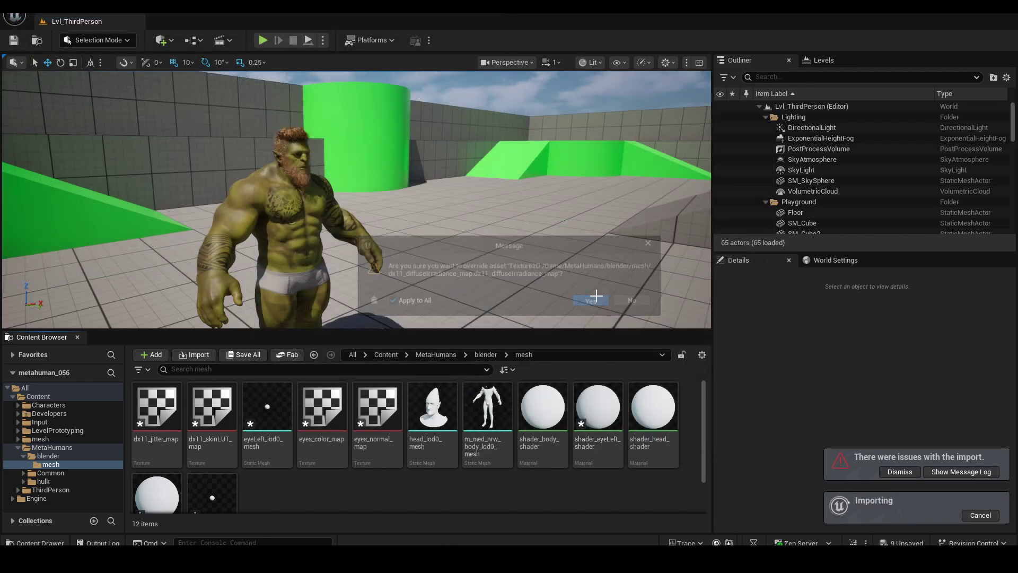
Save every asset in the mesh folder, from dx11_jitter_map through teeth_lod0_mesh
{"action": "left_click", "coordinate": [170, 428]}
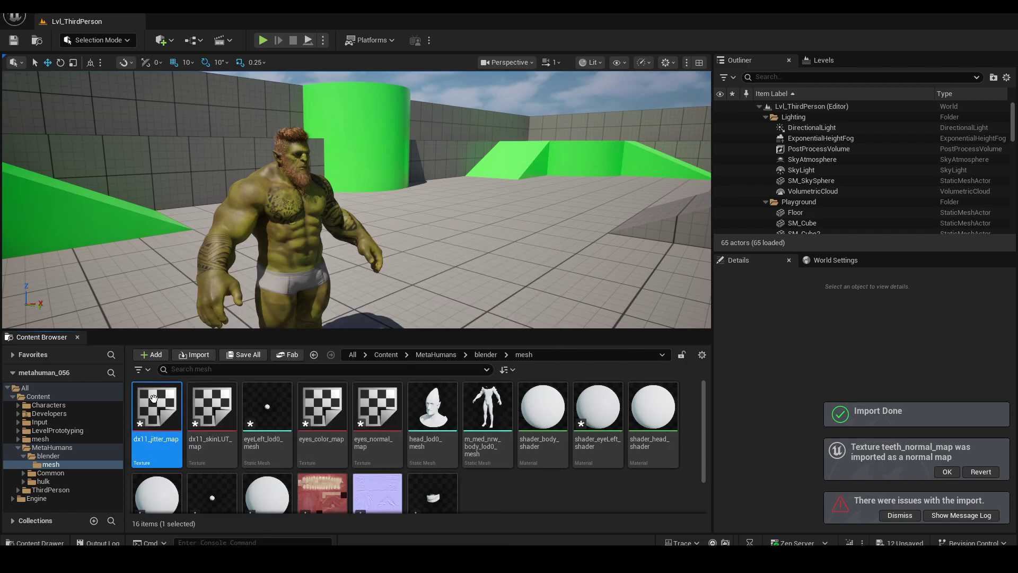
{"action": "left_click", "coordinate": [433, 493], "text": "shift"}
{"action": "right_click", "coordinate": [434, 495]}
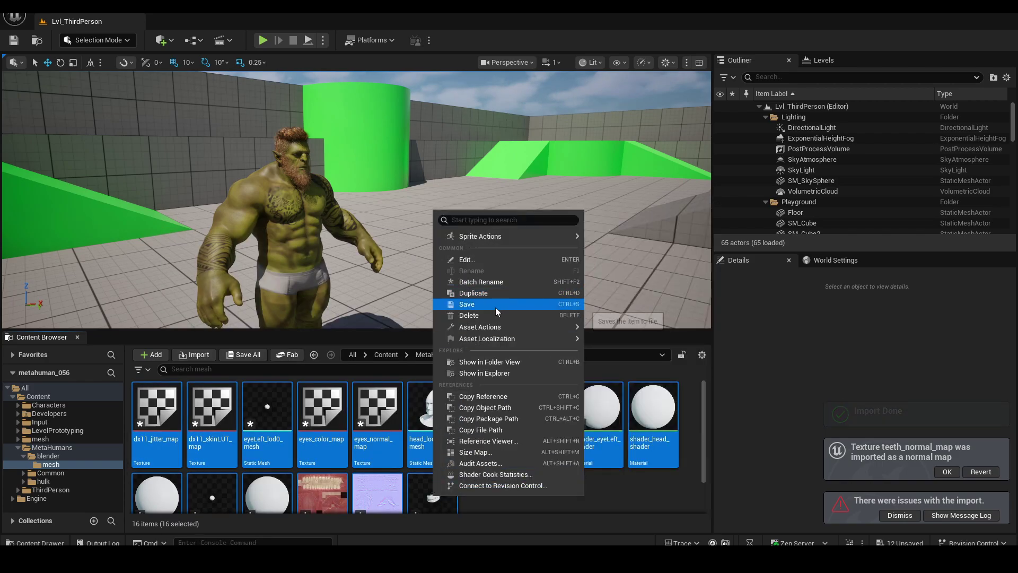
{"action": "left_click", "coordinate": [495, 306]}
{"action": "scroll", "coordinate": [505, 466], "scroll_direction": "down", "scroll_amount": 1}
{"action": "left_click", "coordinate": [504, 467]}
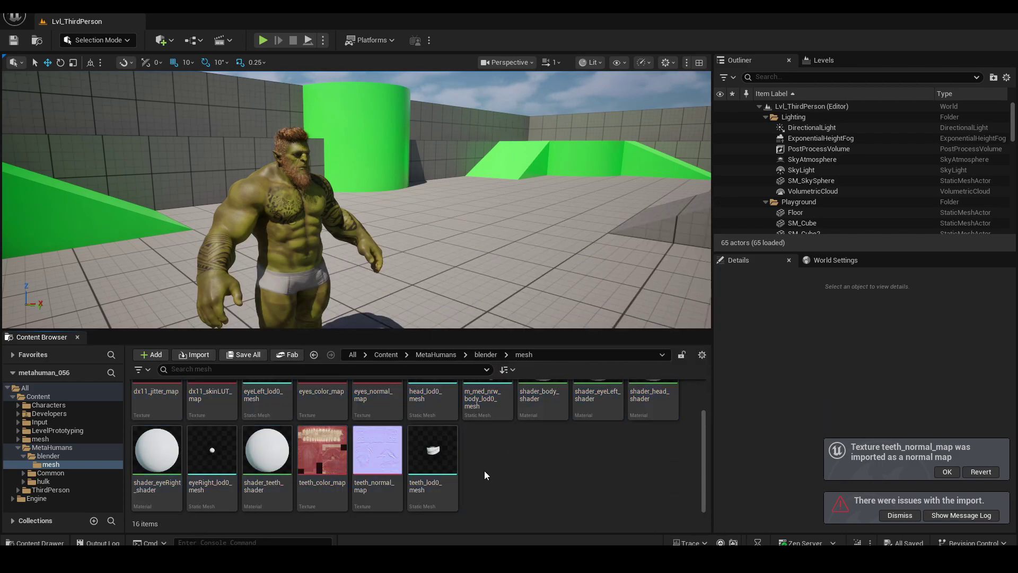
Force-delete the unneeded shader_head_shader, teeth_color_map and teeth_normal_map from the mesh folder, keeping all the meshes
{"action": "left_click", "coordinate": [433, 456]}
{"action": "left_click", "coordinate": [206, 458], "text": "ctrl"}
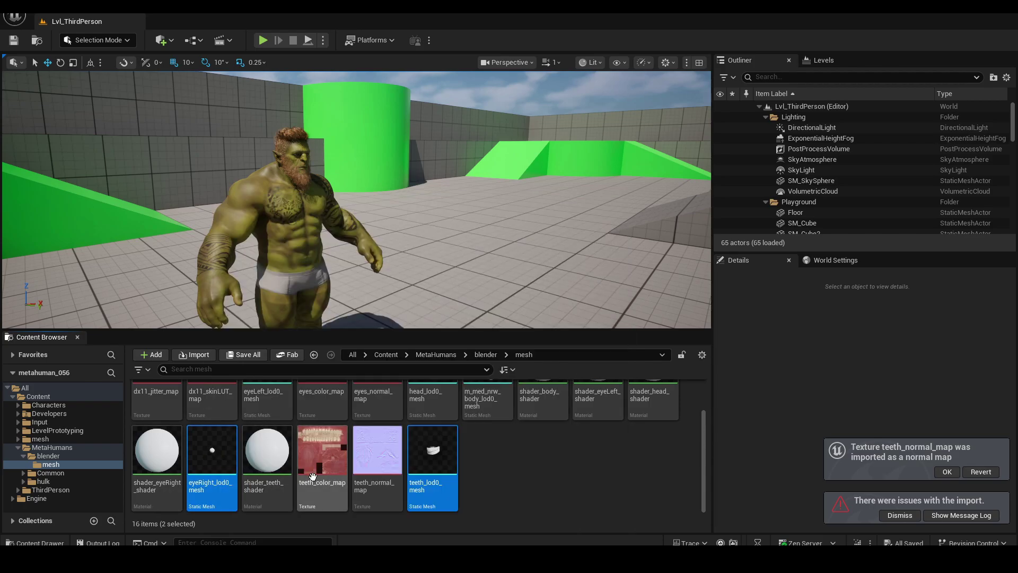
{"action": "scroll", "coordinate": [206, 457], "scroll_direction": "up", "scroll_amount": 1}
{"action": "left_click", "coordinate": [231, 407]}
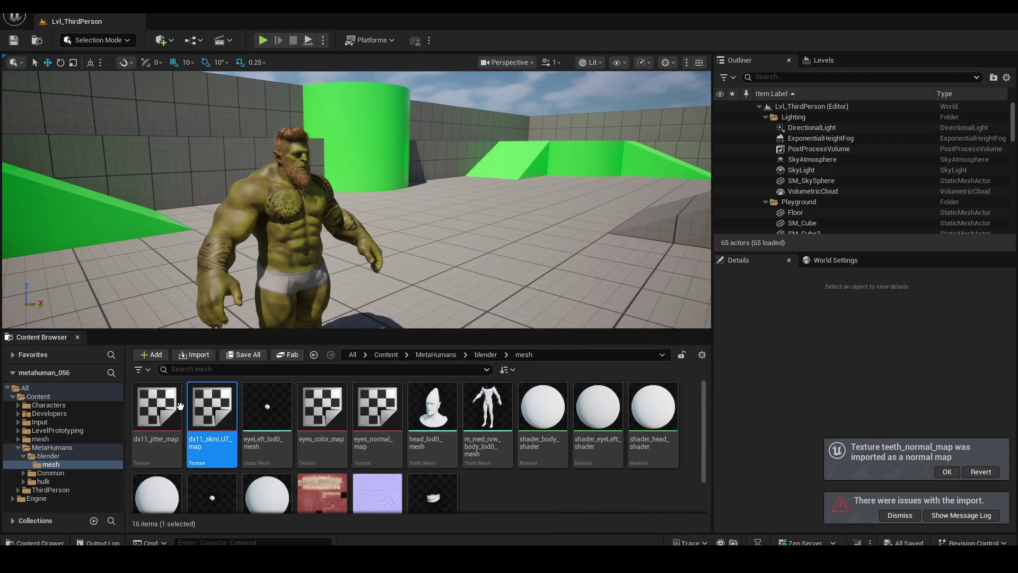
{"action": "left_click", "coordinate": [433, 493], "text": "shift"}
{"action": "left_click", "coordinate": [269, 410], "text": "ctrl"}
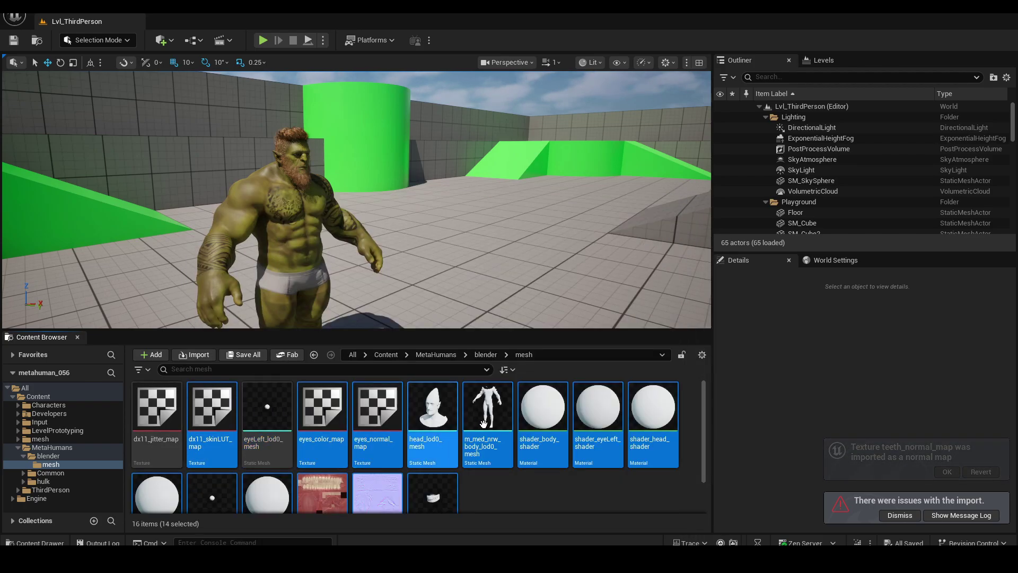
{"action": "left_click", "coordinate": [433, 411], "text": "ctrl"}
{"action": "left_click", "coordinate": [485, 408], "text": "ctrl"}
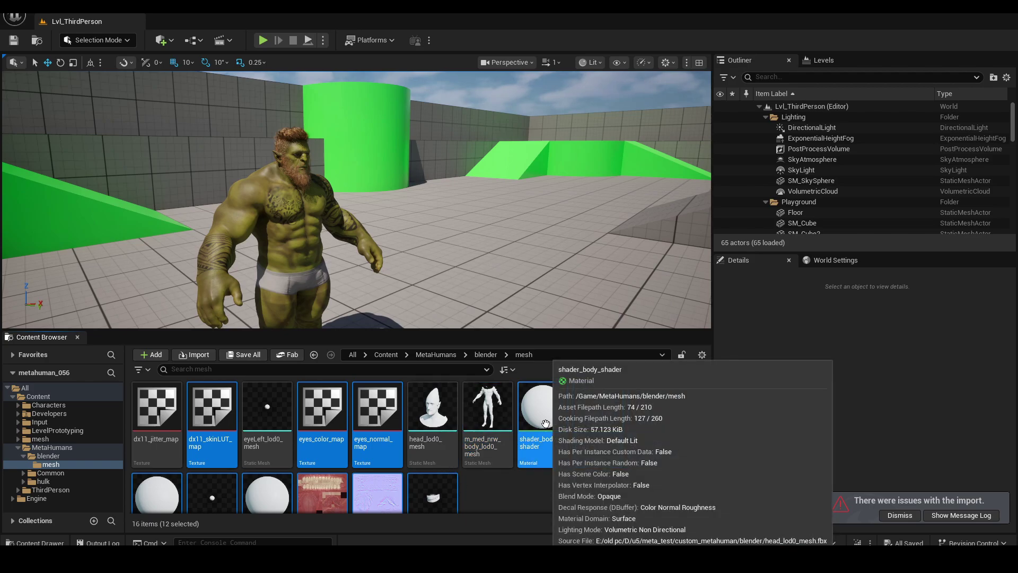
{"action": "scroll", "coordinate": [524, 446], "scroll_direction": "down", "scroll_amount": 1}
{"action": "left_click", "coordinate": [420, 469], "text": "ctrl"}
{"action": "left_click", "coordinate": [212, 467], "text": "ctrl"}
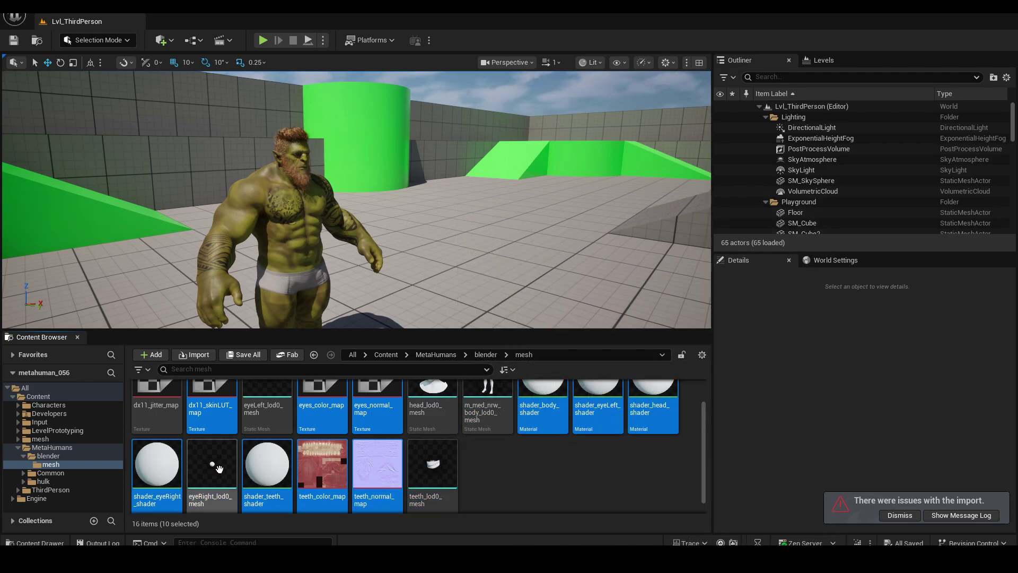
{"action": "left_click", "coordinate": [270, 469], "text": "ctrl"}
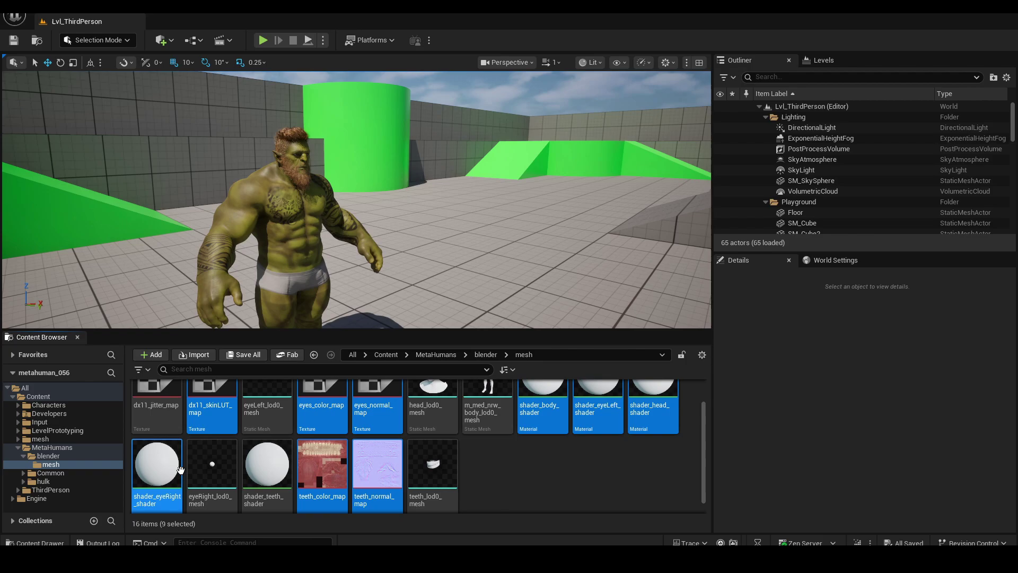
{"action": "left_click", "coordinate": [154, 468], "text": "ctrl"}
{"action": "scroll", "coordinate": [457, 473], "scroll_direction": "up", "scroll_amount": 1}
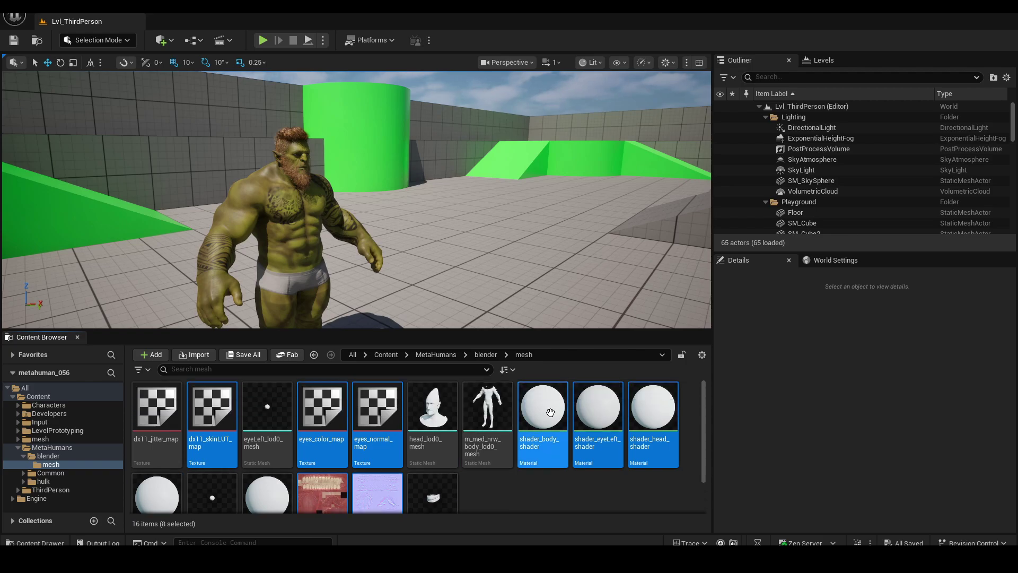
{"action": "left_click", "coordinate": [542, 421], "text": "ctrl"}
{"action": "left_click", "coordinate": [598, 421], "text": "ctrl"}
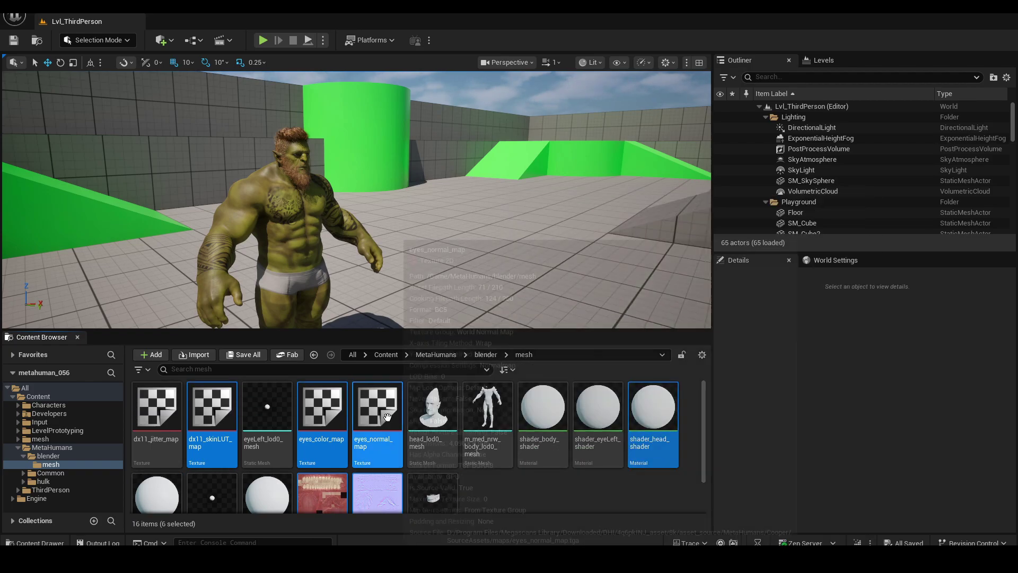
{"action": "right_click", "coordinate": [389, 419]}
{"action": "left_click", "coordinate": [465, 238]}
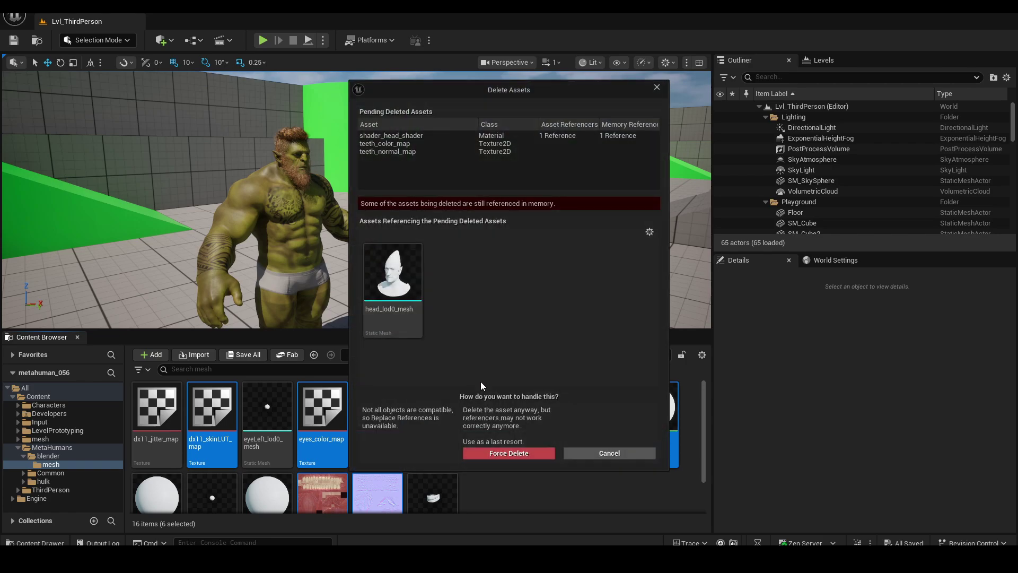
{"action": "left_click", "coordinate": [508, 453]}
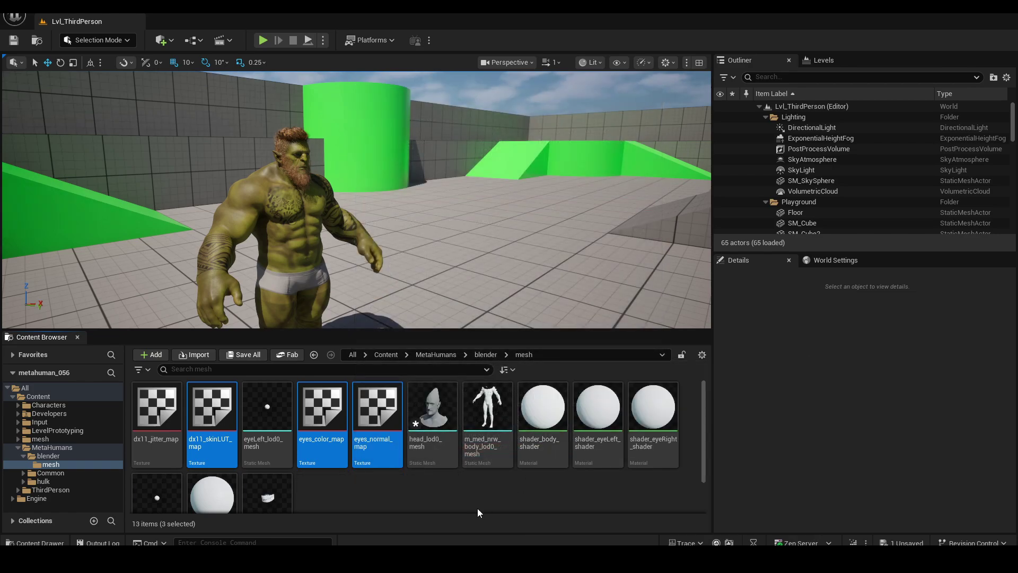
Save all remaining assets in the mesh folder after the deletion
{"action": "left_click", "coordinate": [157, 414]}
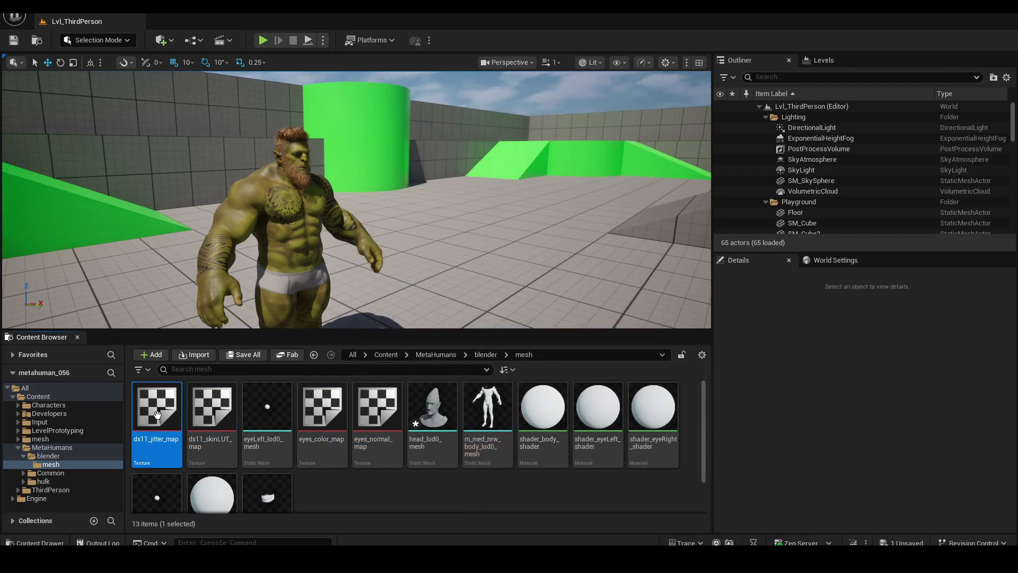
{"action": "left_click", "coordinate": [268, 493], "text": "shift"}
{"action": "right_click", "coordinate": [267, 493]}
{"action": "left_click", "coordinate": [318, 306]}
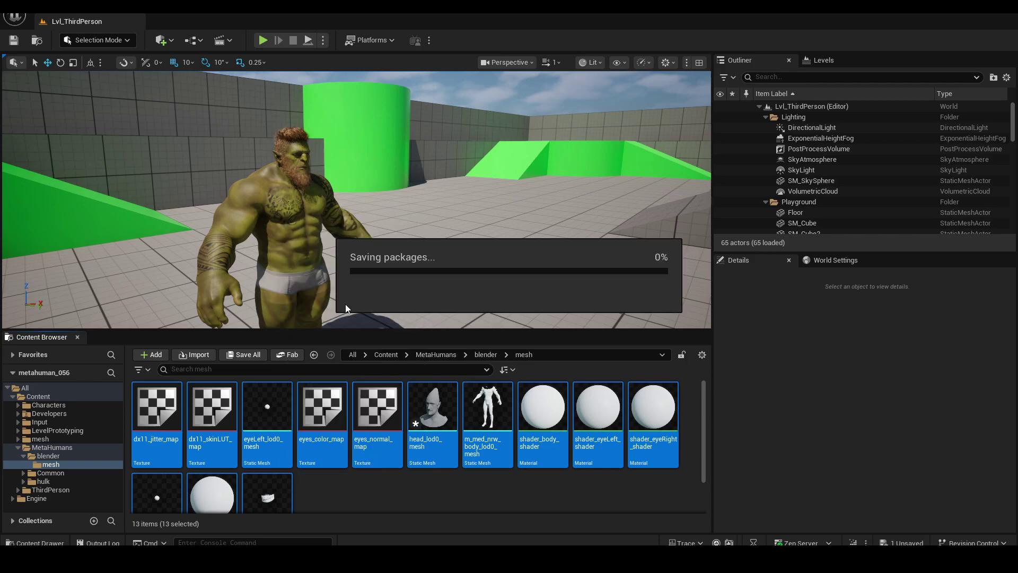
{"action": "left_click", "coordinate": [479, 495]}
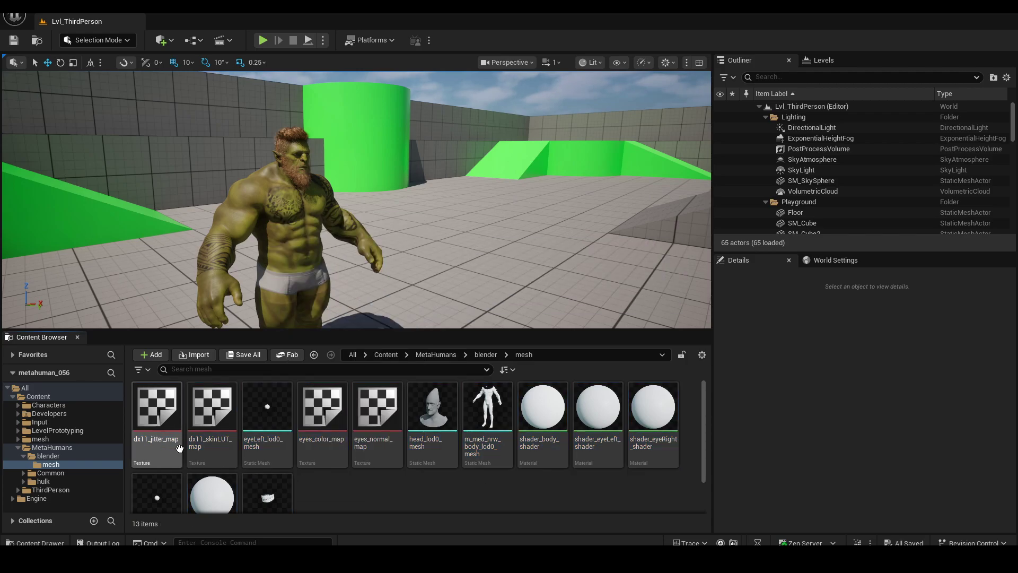
Create a folder named metahuman inside the blender folder and open it
{"action": "left_click", "coordinate": [66, 458]}
{"action": "right_click", "coordinate": [366, 449]}
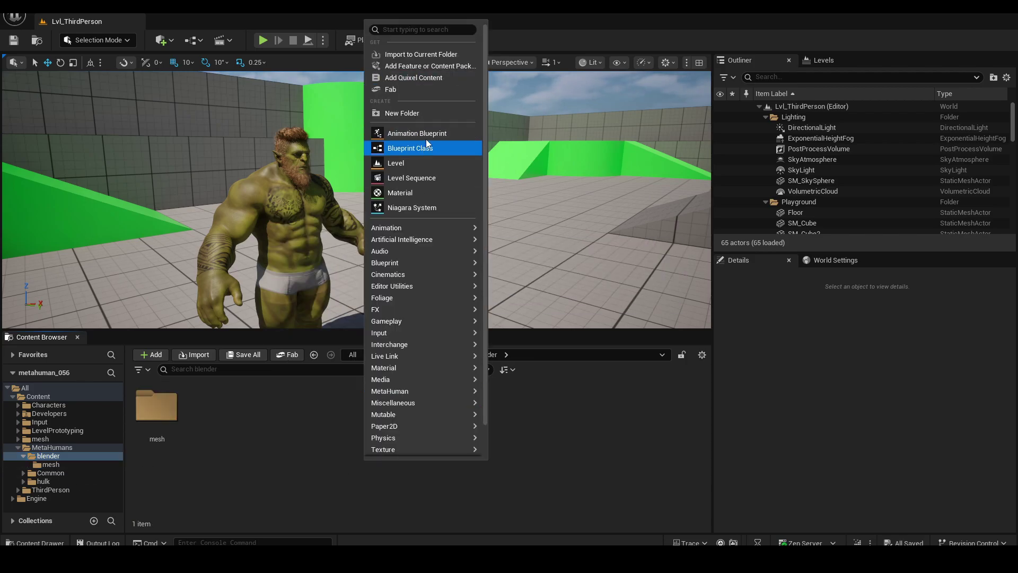
{"action": "left_click", "coordinate": [438, 113]}
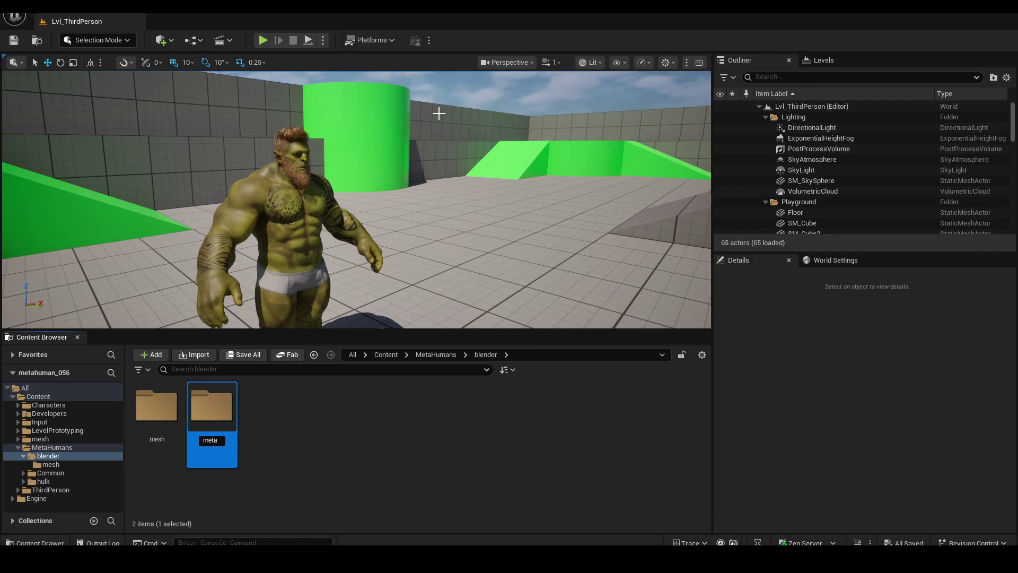
{"action": "key", "text": "Return"}
{"action": "key", "text": "Return"}
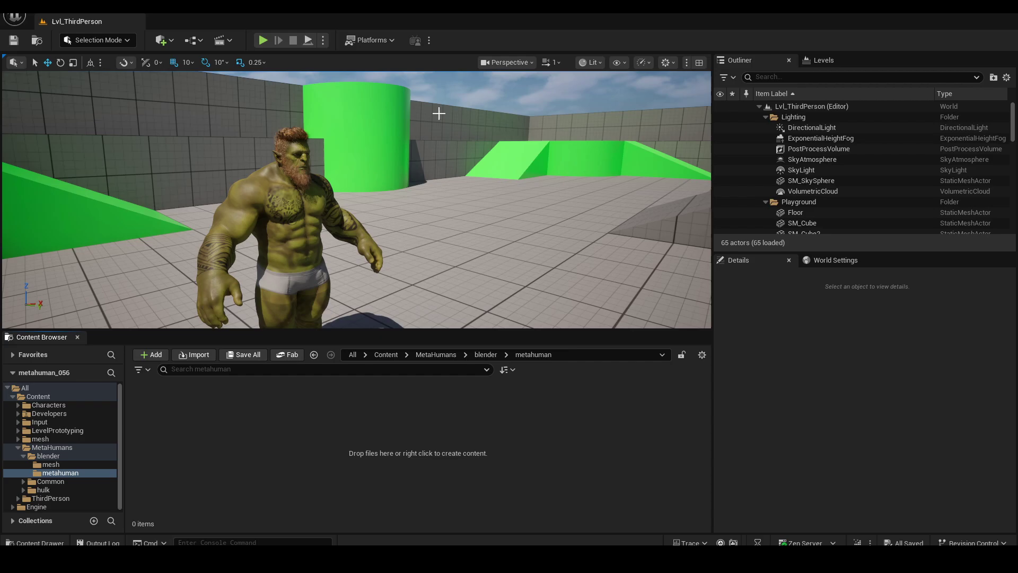
Create a MetaHuman Character asset named blender in the metahuman folder and open it for editing
{"action": "right_click", "coordinate": [188, 454]}
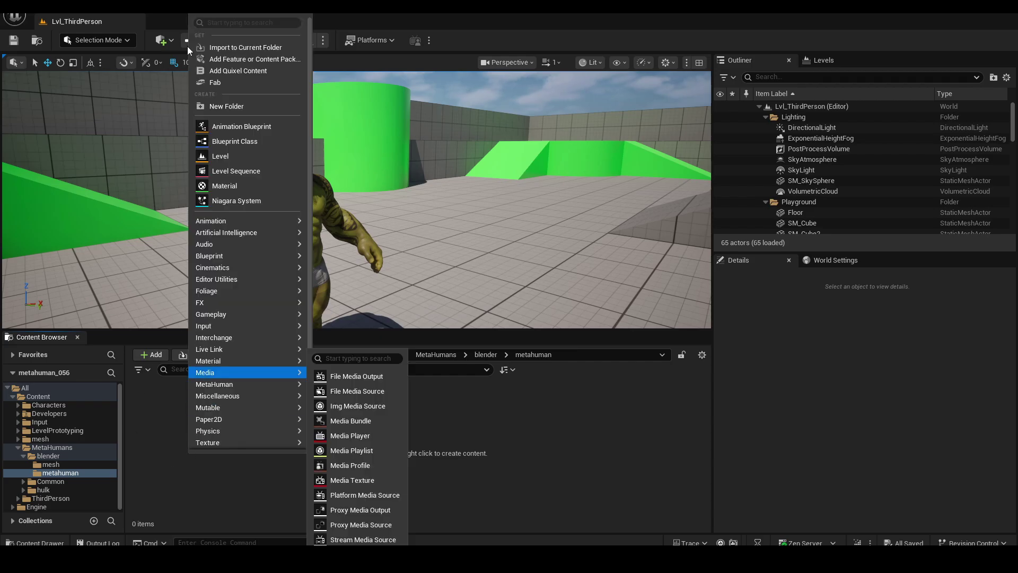
{"action": "mouse_move", "coordinate": [259, 383]}
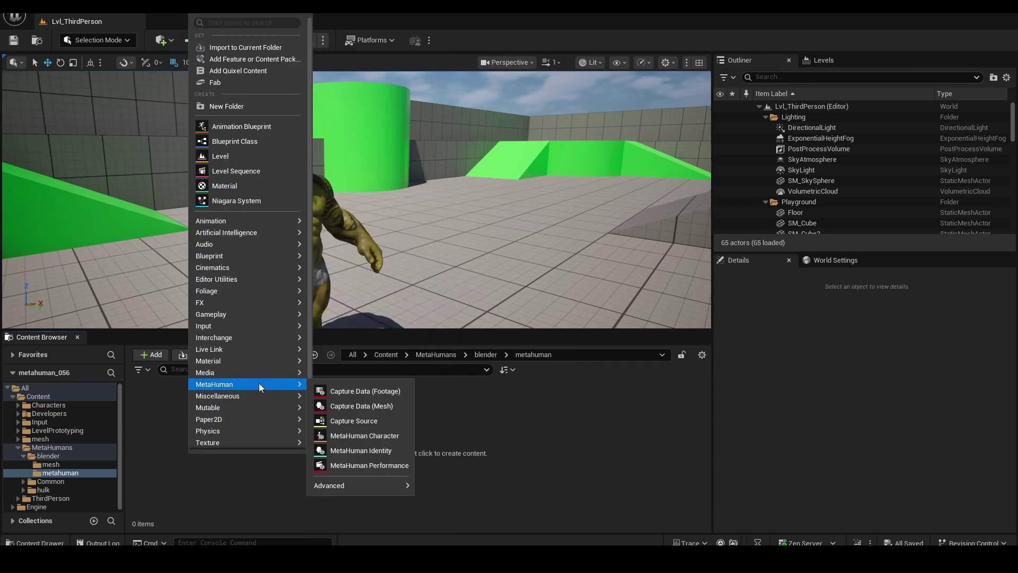
{"action": "left_click", "coordinate": [319, 441]}
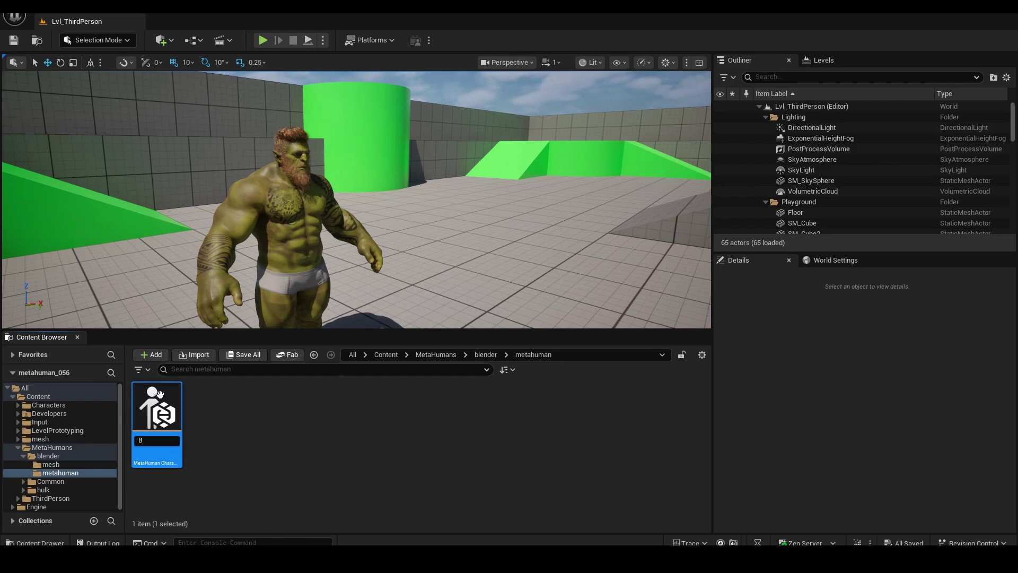
{"action": "type", "text": "blender"}
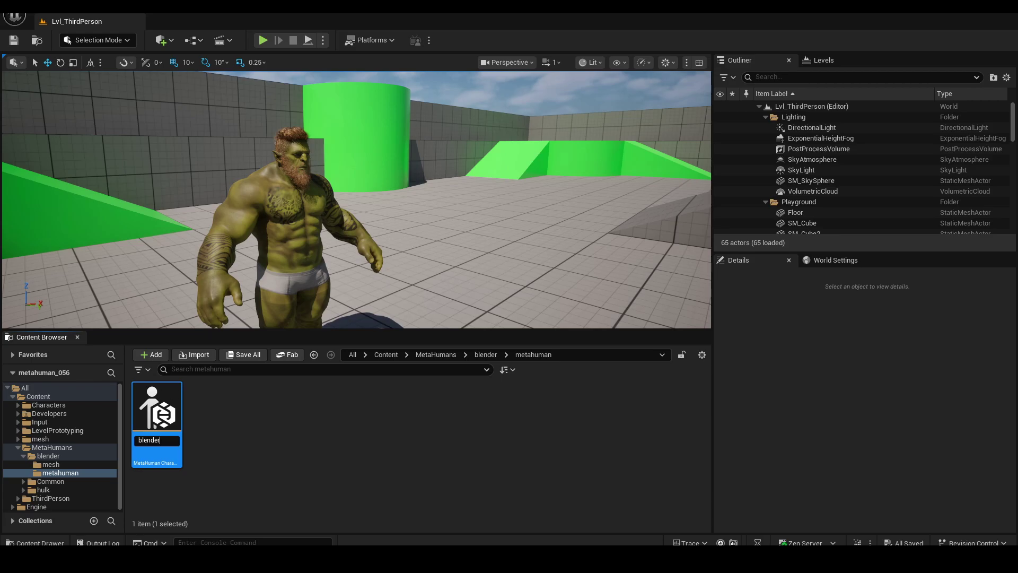
{"action": "key", "text": "Return"}
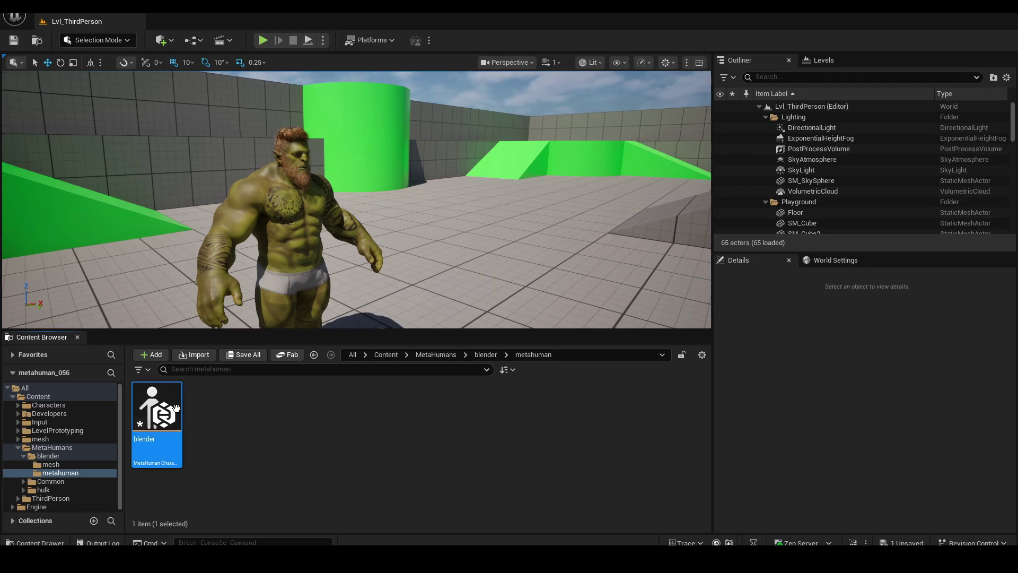
{"action": "double_click", "coordinate": [157, 419]}
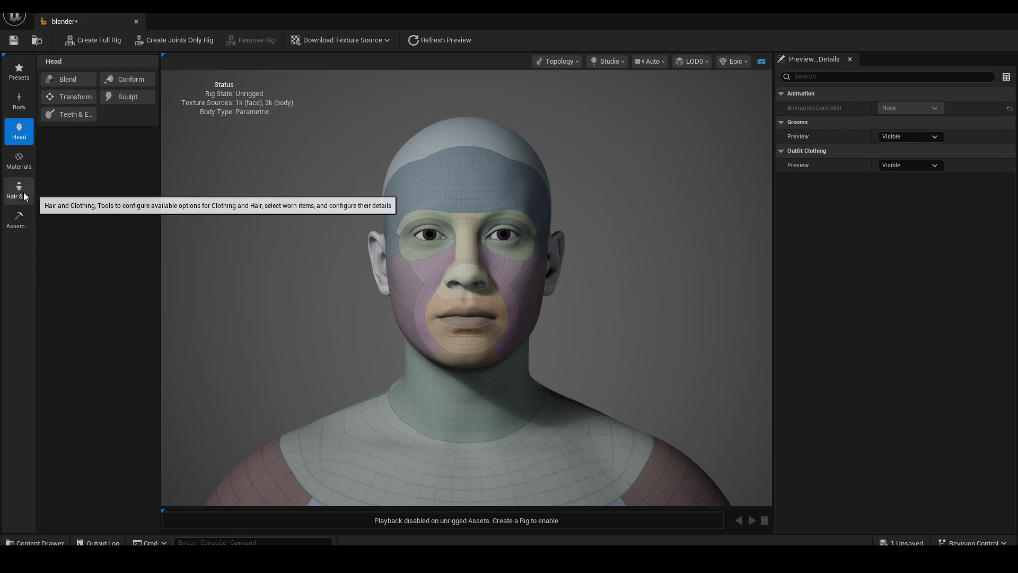
Widen the head tool settings area and set the head's Conform method to From Template
{"action": "left_click", "coordinate": [21, 213]}
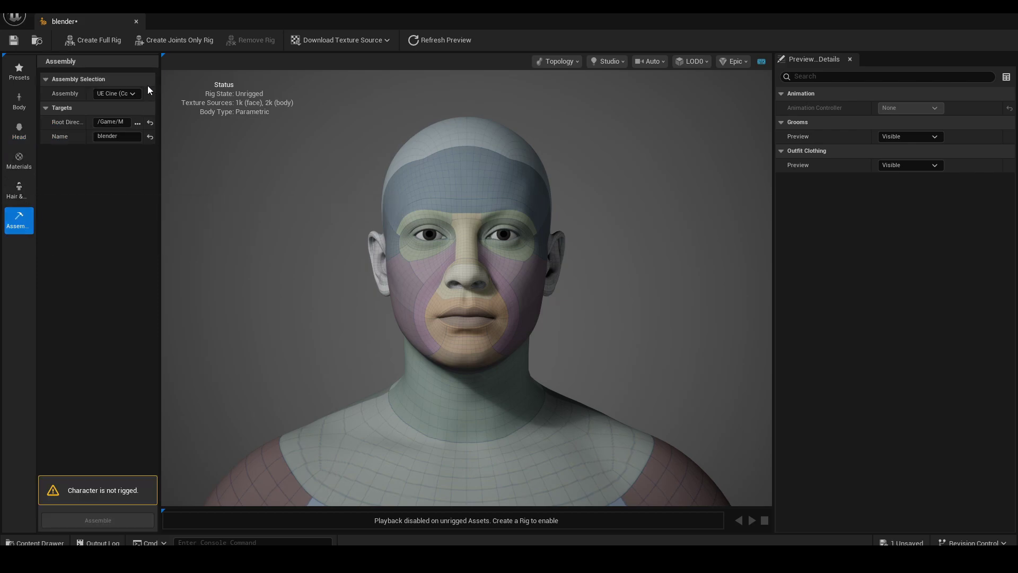
{"action": "left_click", "coordinate": [19, 131]}
{"action": "left_click_drag", "start_coordinate": [161, 85], "coordinate": [302, 85]}
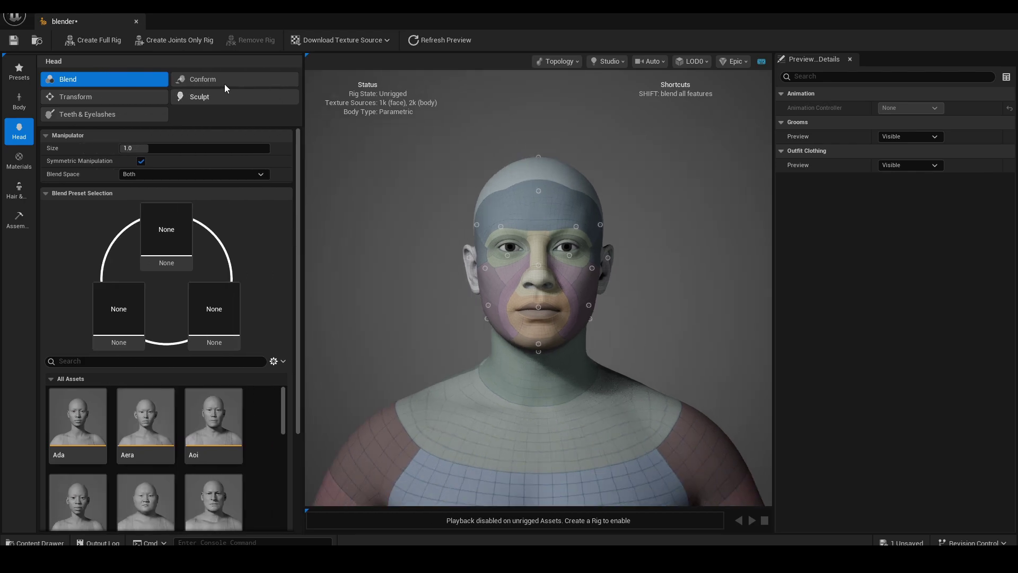
{"action": "left_click", "coordinate": [116, 97]}
{"action": "left_click", "coordinate": [194, 82]}
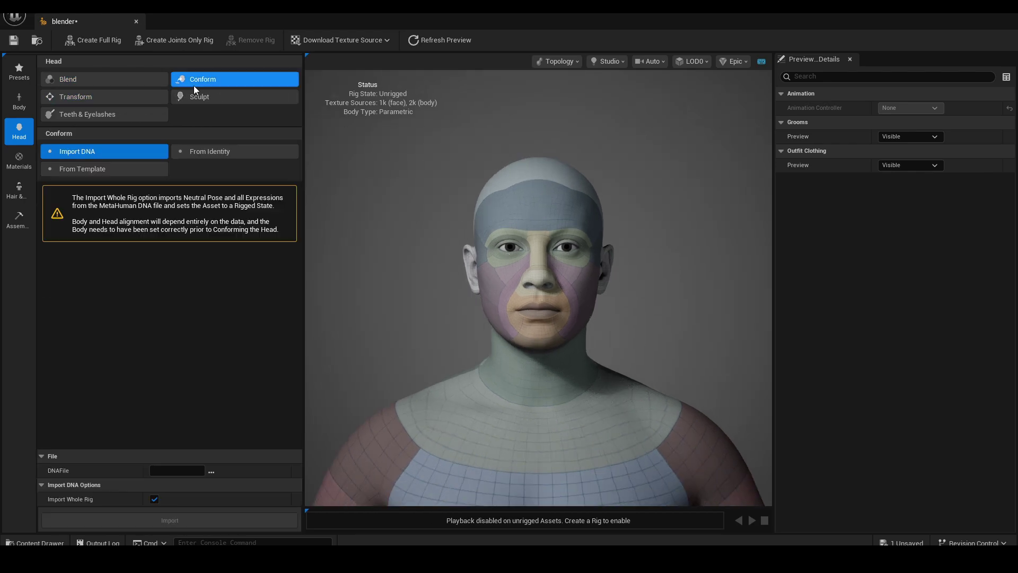
{"action": "left_click", "coordinate": [104, 170]}
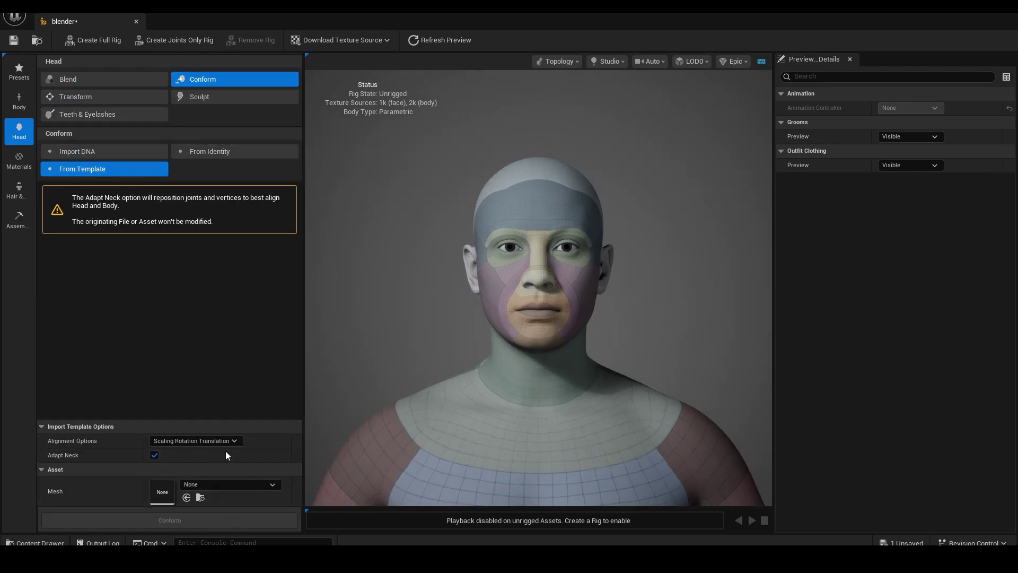
Assign head_lod0_mesh as the main mesh of the head conform template
{"action": "left_click", "coordinate": [238, 485]}
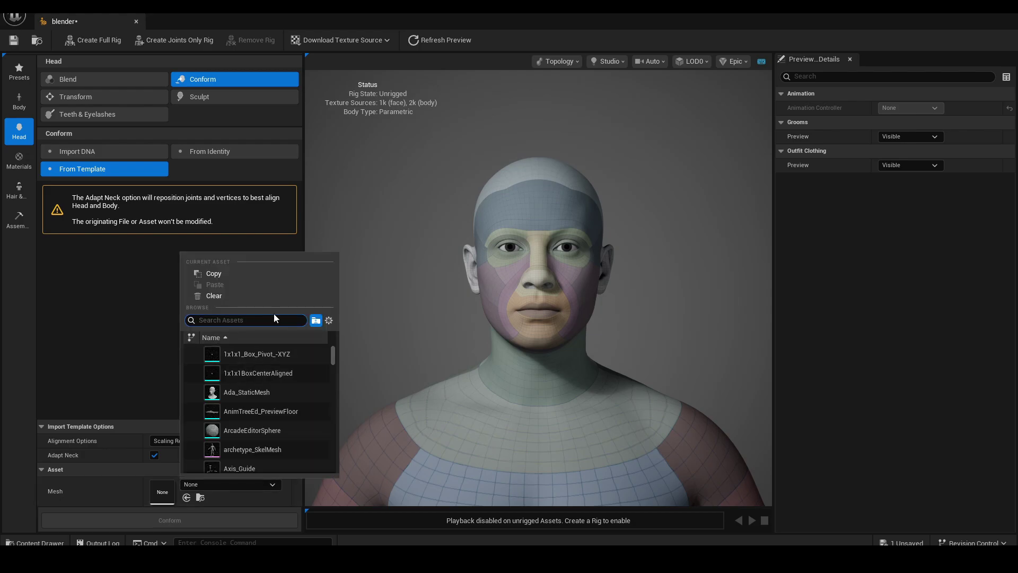
{"action": "type", "text": "head"}
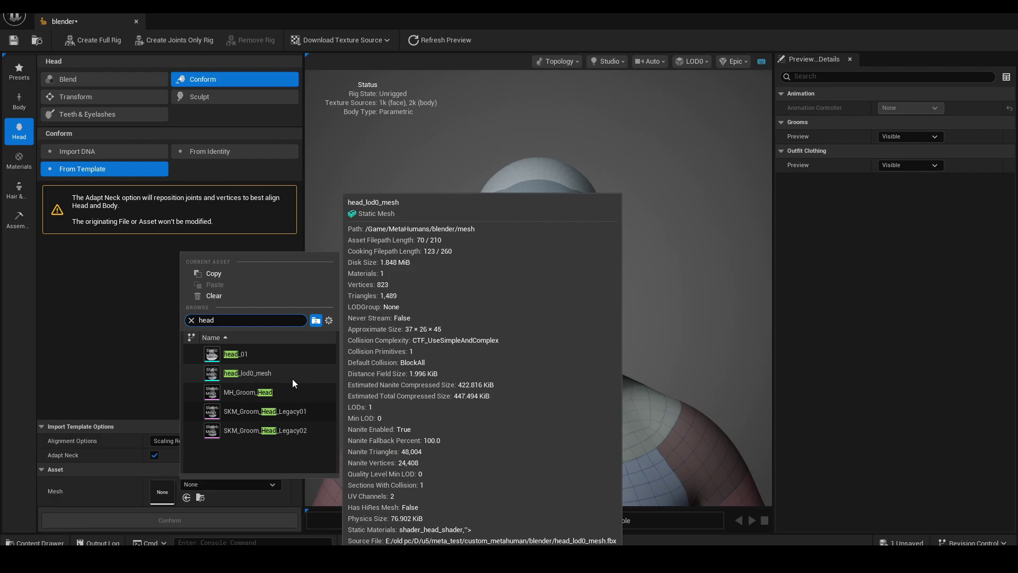
{"action": "left_click", "coordinate": [292, 378]}
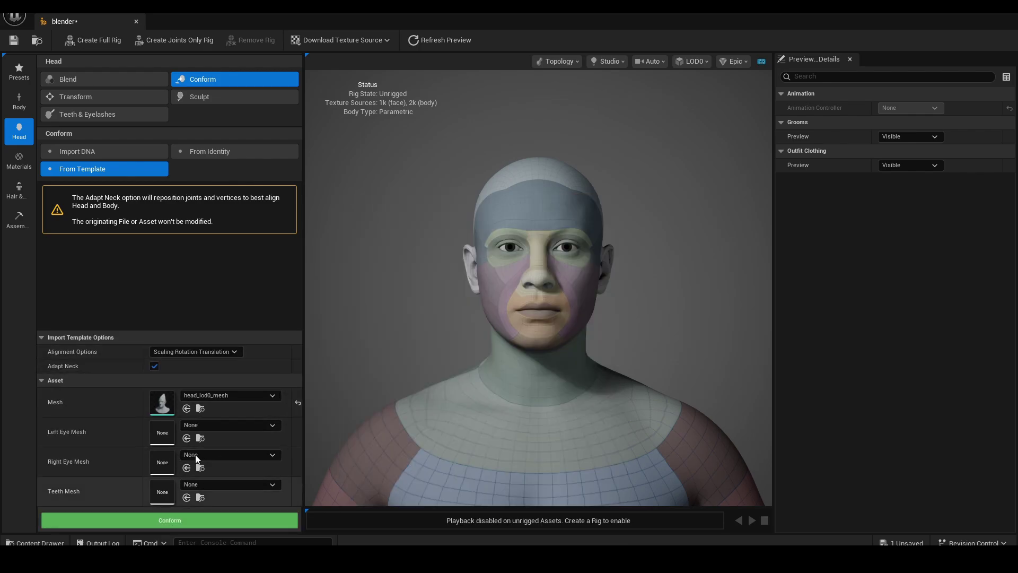
Assign eyeLeft_lod0_mesh as the Left Eye Mesh of the head conform template
{"action": "left_click", "coordinate": [205, 424]}
{"action": "type", "text": "eyes"}
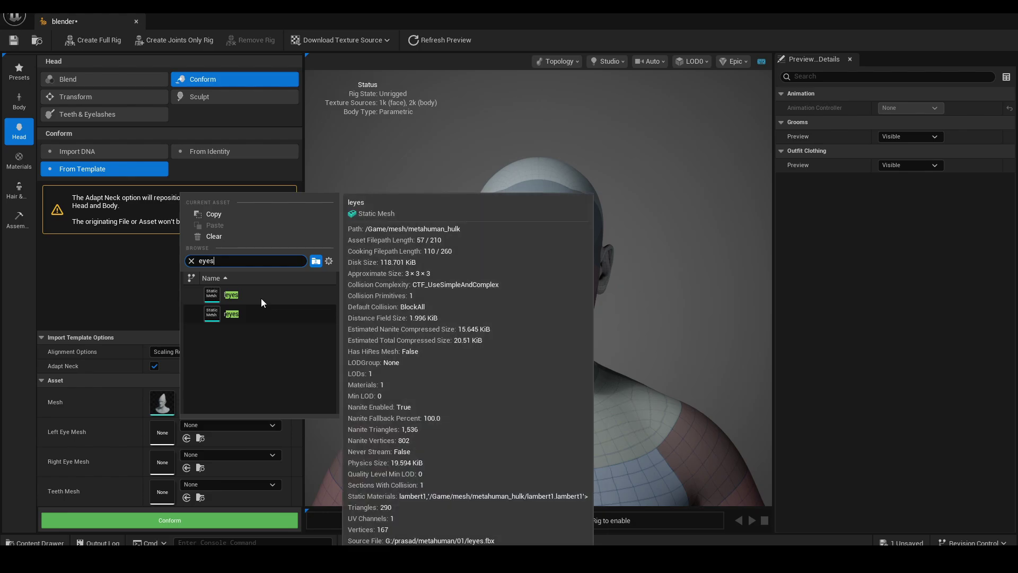
{"action": "left_click", "coordinate": [264, 261]}
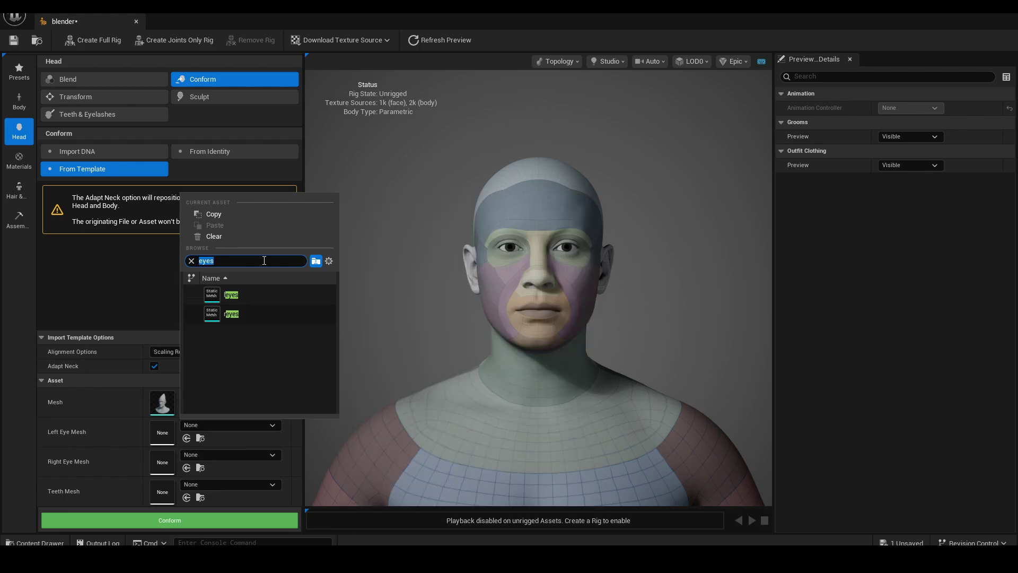
{"action": "type", "text": "left"}
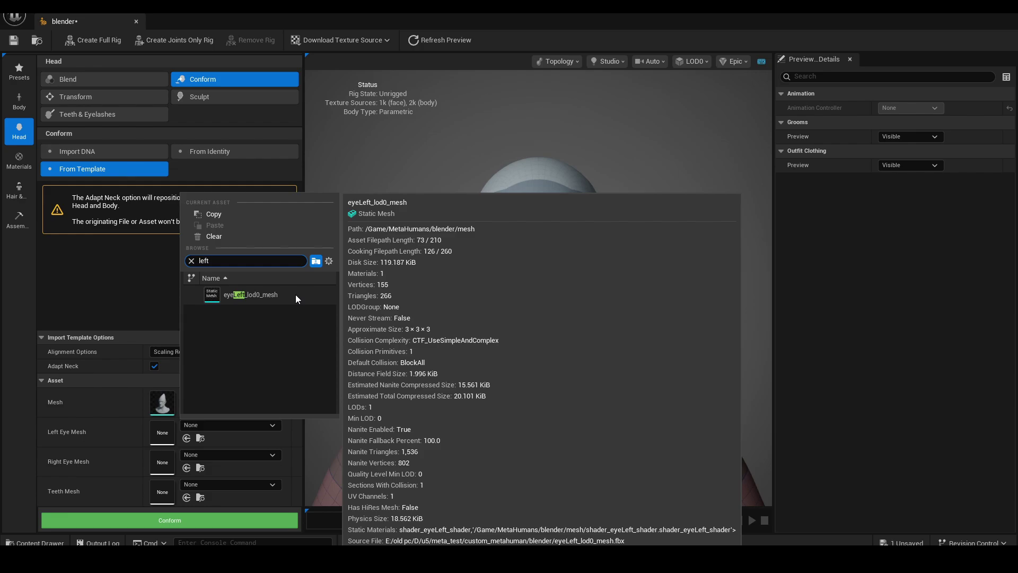
{"action": "left_click", "coordinate": [295, 294]}
Assign eyeRight_lod0_mesh as the Right Eye Mesh of the head conform template
{"action": "left_click", "coordinate": [256, 456]}
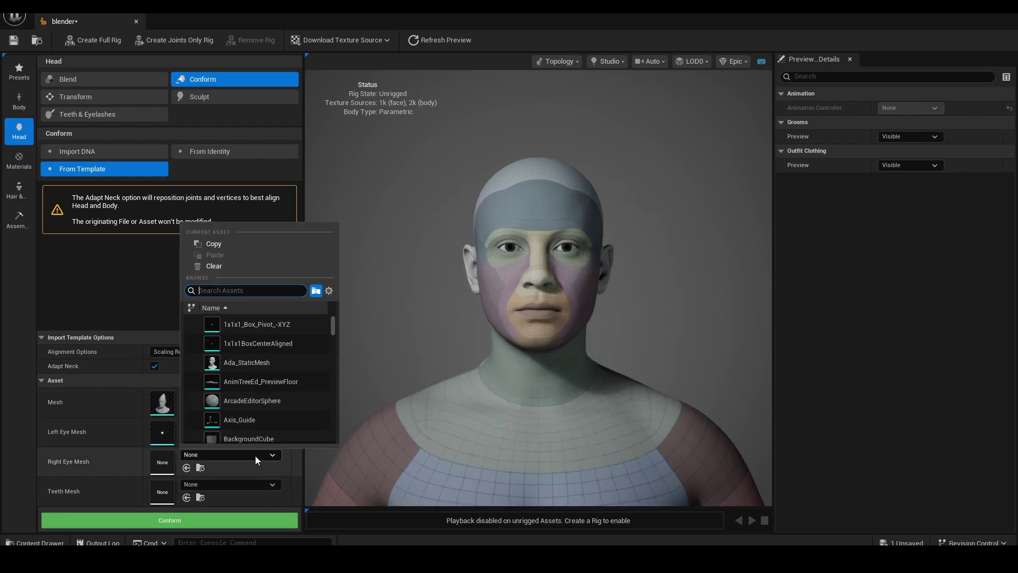
{"action": "type", "text": "ri"}
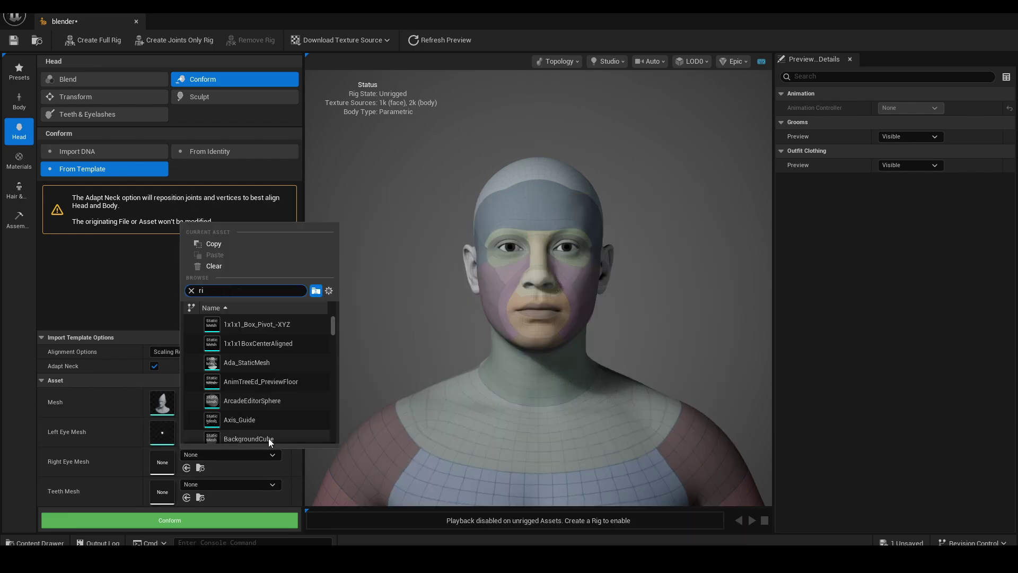
{"action": "type", "text": "ght"}
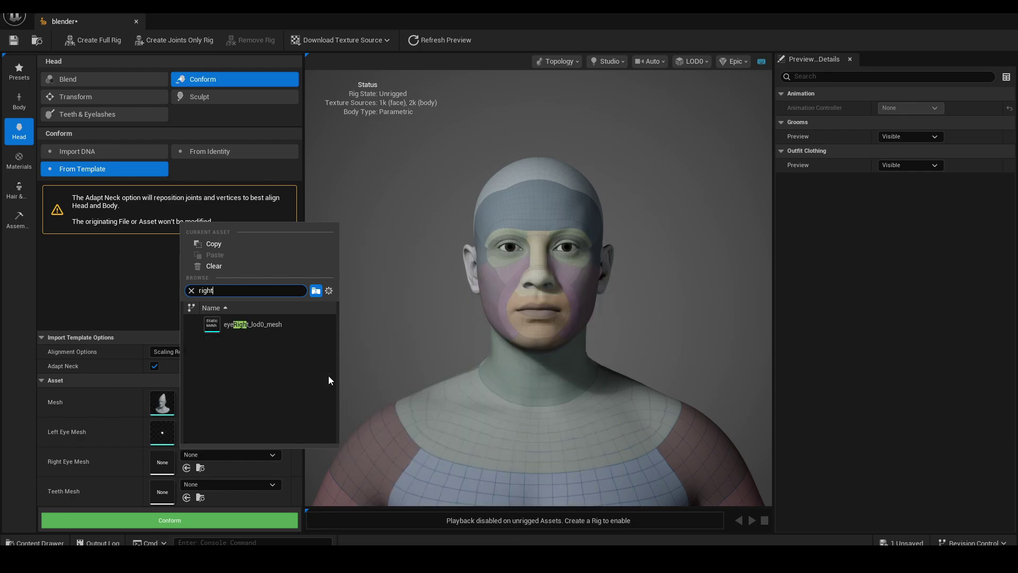
{"action": "left_click", "coordinate": [315, 327]}
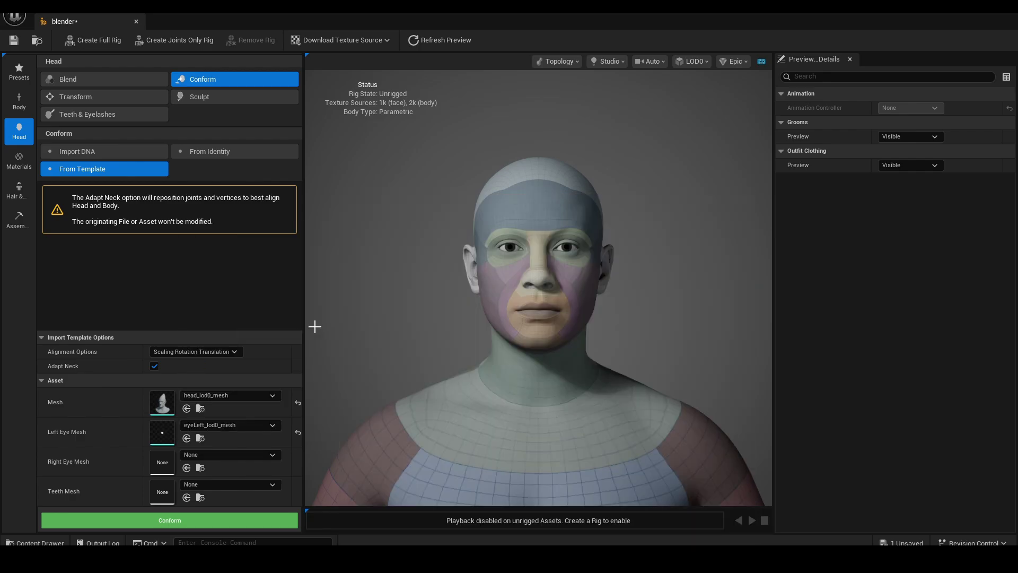
Assign teeth_lod0_mesh as the Teeth Mesh and conform the head to the template meshes
{"action": "left_click", "coordinate": [247, 485]}
{"action": "type", "text": "t"}
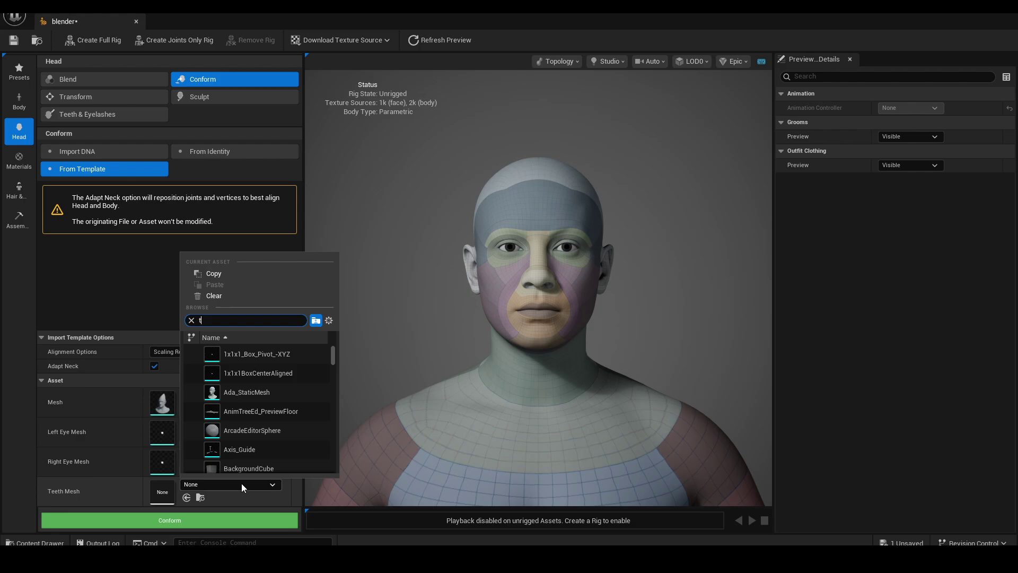
{"action": "type", "text": "ee"}
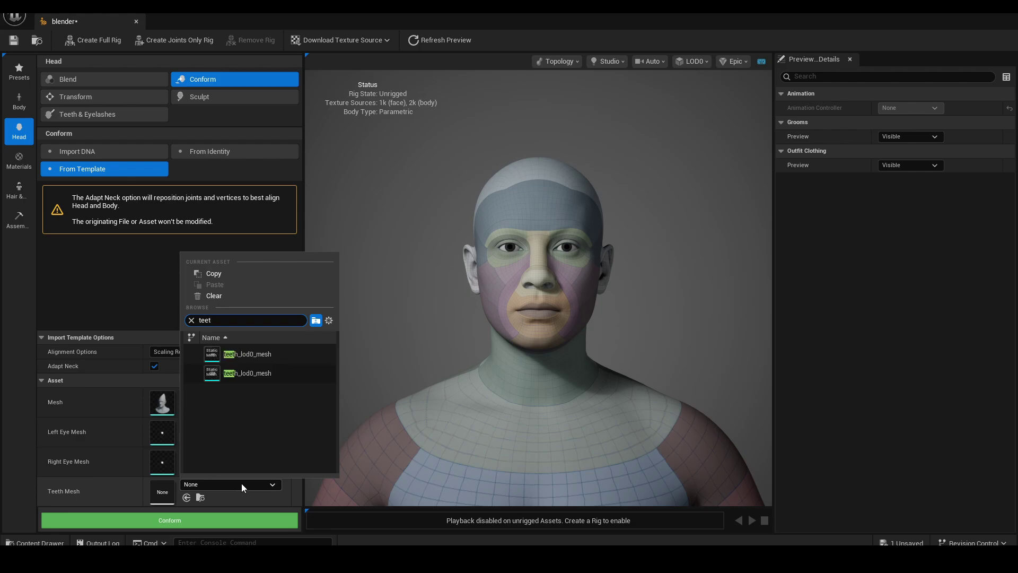
{"action": "mouse_move", "coordinate": [284, 377]}
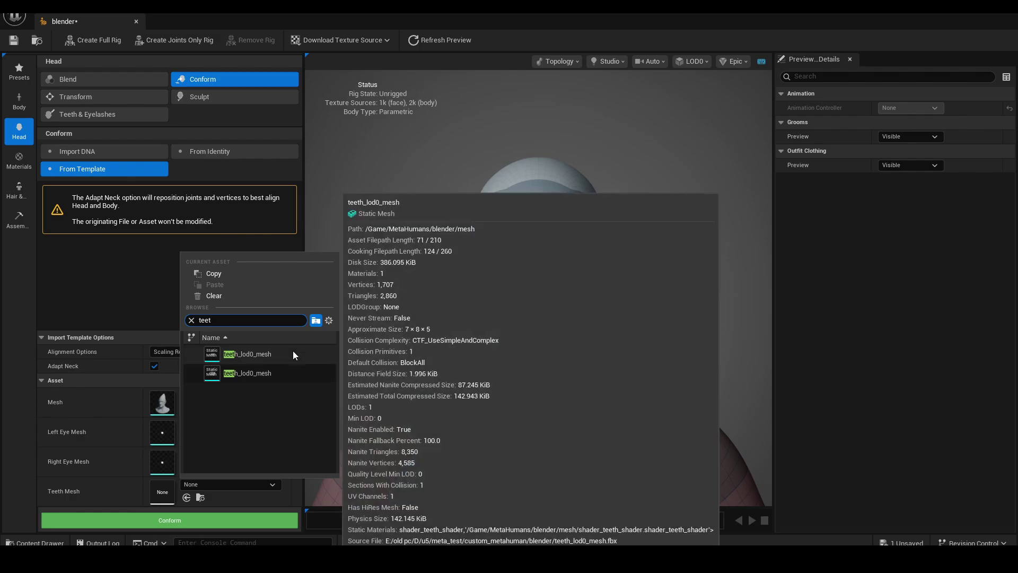
{"action": "left_click", "coordinate": [292, 351]}
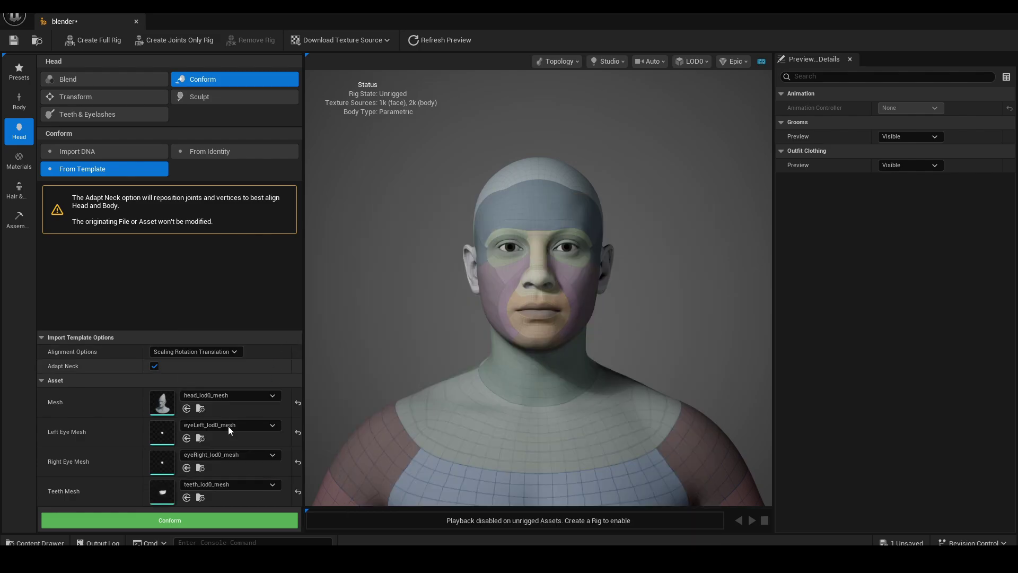
{"action": "left_click", "coordinate": [178, 524]}
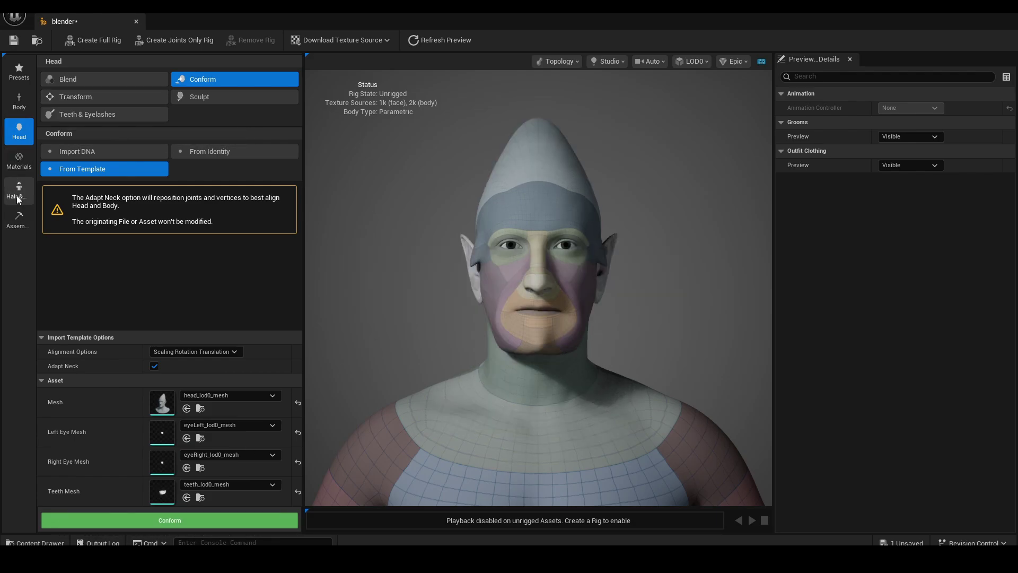
Set the body's Conform method to From Template
{"action": "left_click", "coordinate": [19, 101]}
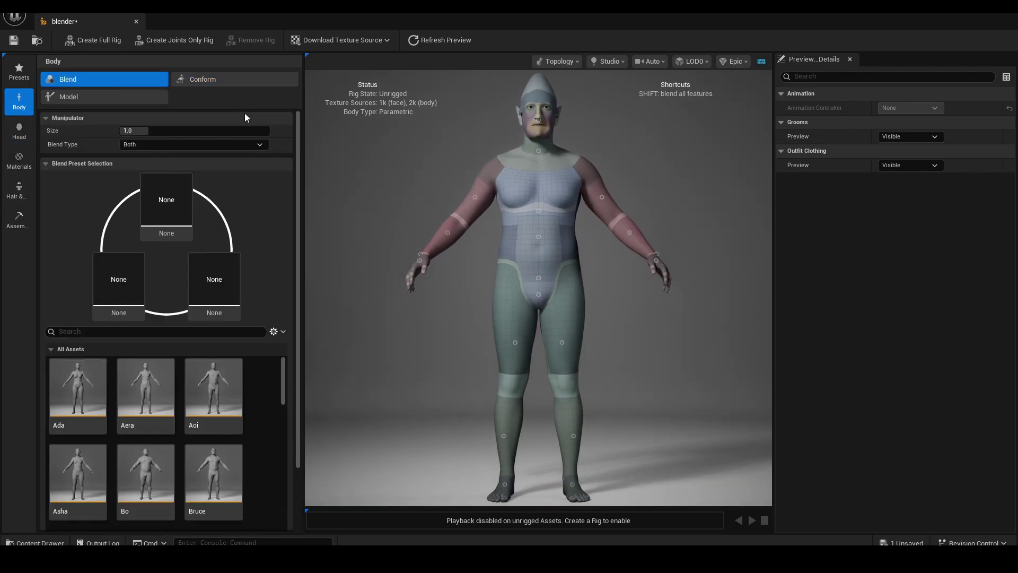
{"action": "left_click", "coordinate": [207, 81]}
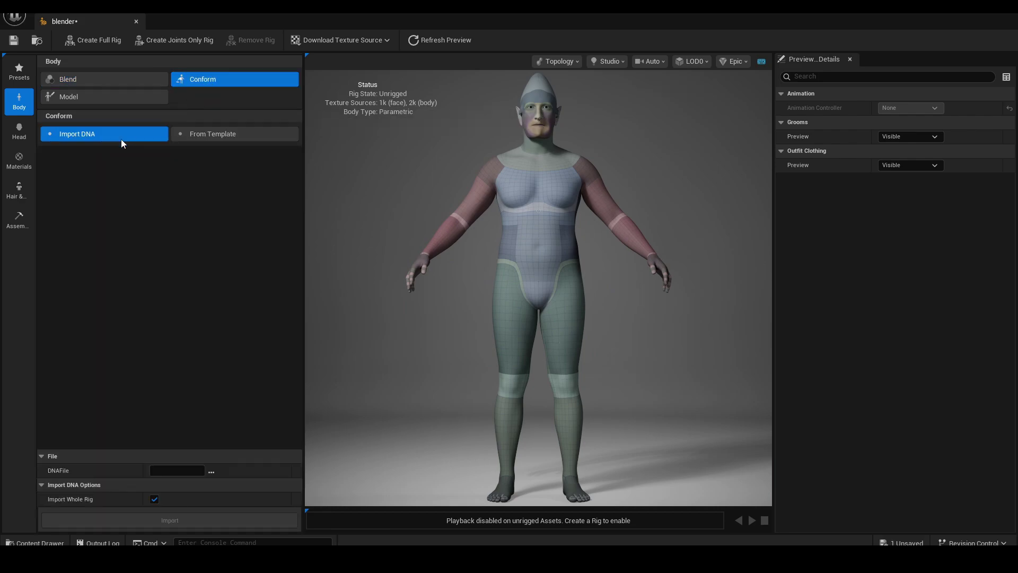
{"action": "left_click", "coordinate": [190, 135]}
{"action": "left_click", "coordinate": [228, 457]}
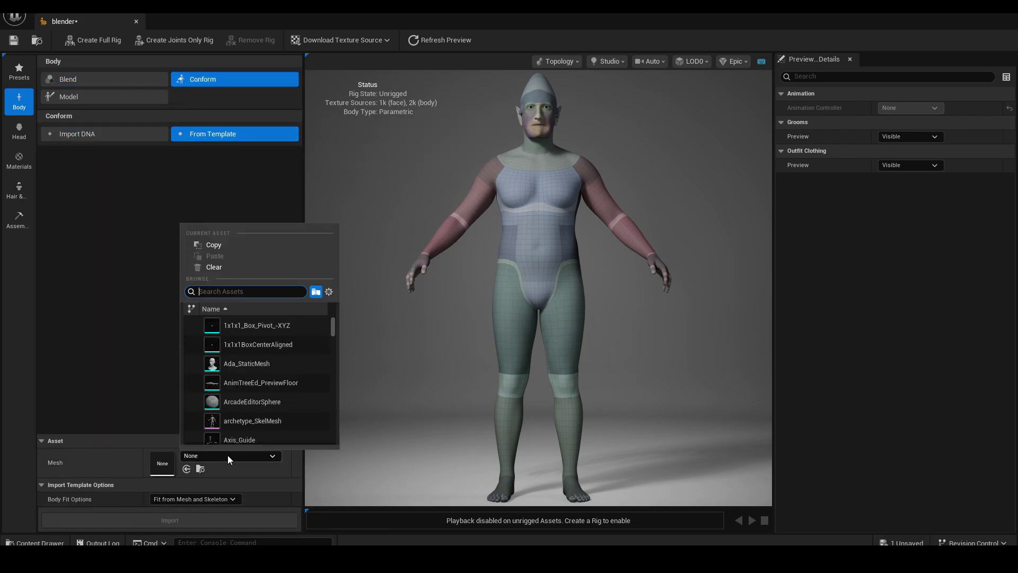
{"action": "type", "text": "body"}
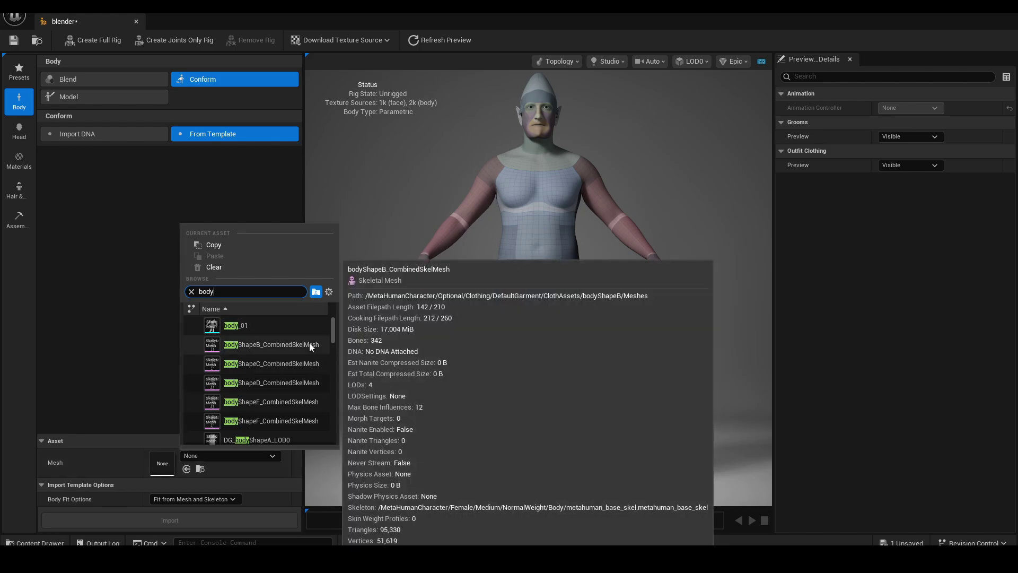
{"action": "scroll", "coordinate": [322, 364], "scroll_direction": "down", "scroll_amount": 3}
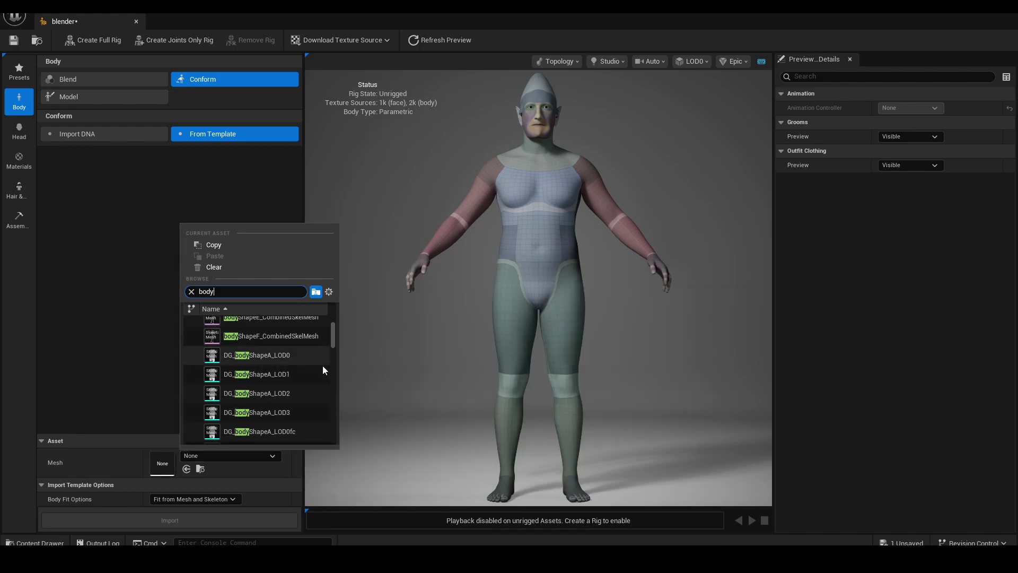
{"action": "scroll", "coordinate": [324, 370], "scroll_direction": "down", "scroll_amount": 6}
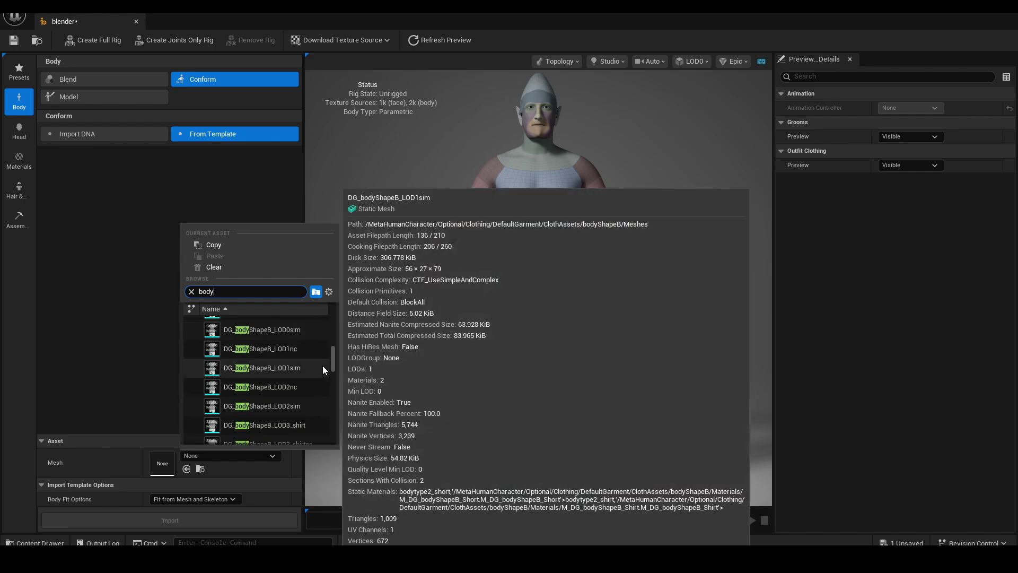
{"action": "scroll", "coordinate": [322, 370], "scroll_direction": "down", "scroll_amount": 1}
Select m_med_nrw_body_lod0_mesh in the blender mesh folder and assign it as the body template mesh
{"action": "left_click_drag", "start_coordinate": [520, 7], "coordinate": [520, 41]}
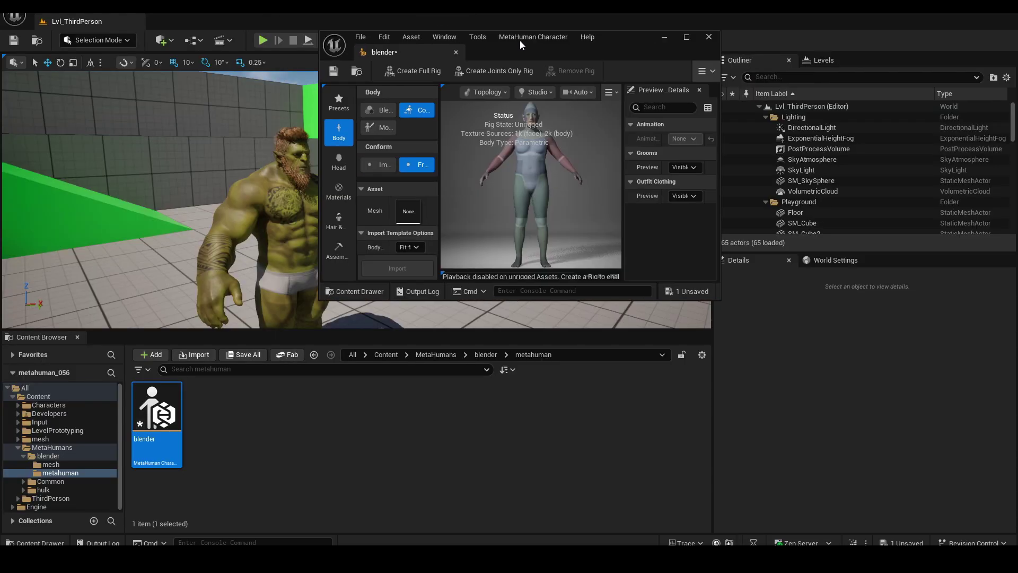
{"action": "left_click", "coordinate": [51, 464]}
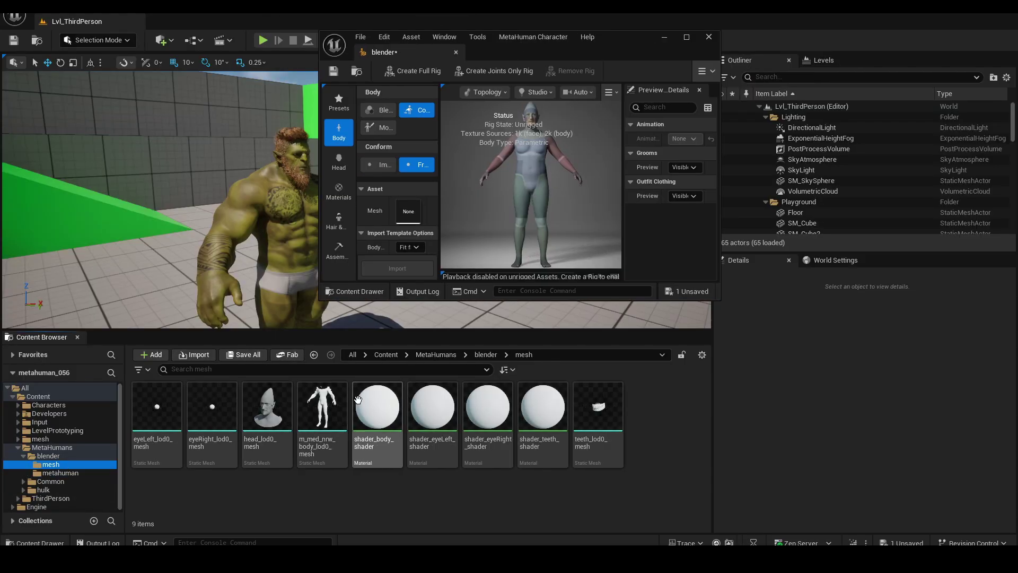
{"action": "left_click", "coordinate": [332, 400]}
{"action": "left_click", "coordinate": [686, 36]}
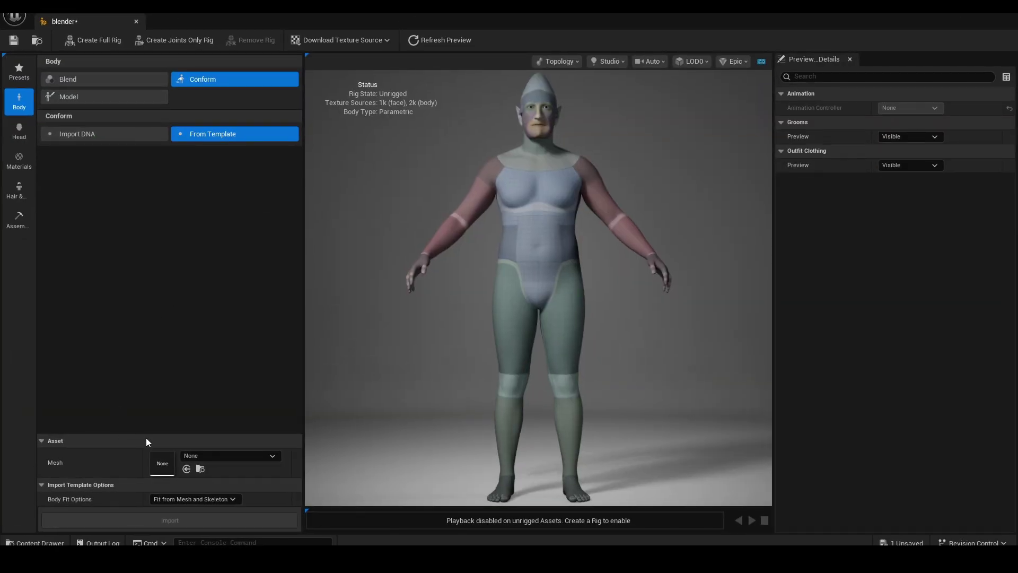
{"action": "left_click", "coordinate": [187, 469]}
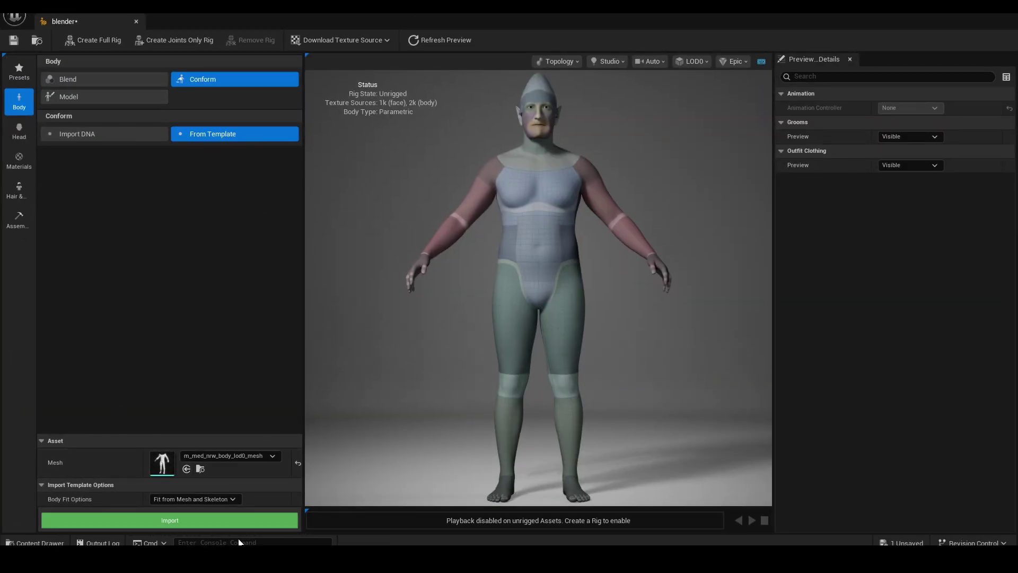
Import the body from the assigned template mesh and refresh the character preview
{"action": "left_click", "coordinate": [250, 520]}
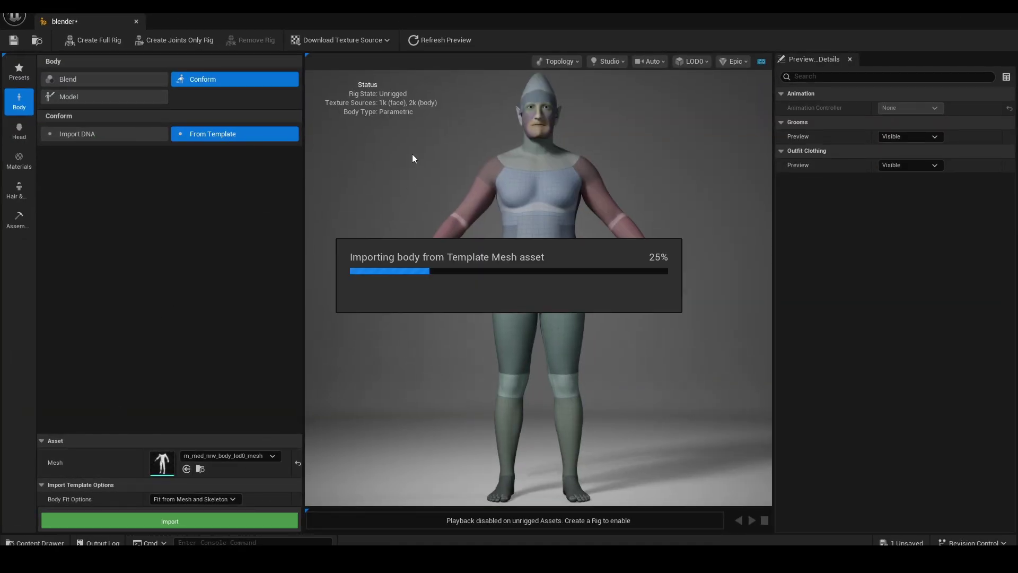
{"action": "left_click_drag", "start_coordinate": [420, 190], "coordinate": [439, 166]}
{"action": "left_click_drag", "start_coordinate": [548, 199], "coordinate": [493, 196]}
{"action": "left_click", "coordinate": [426, 41]}
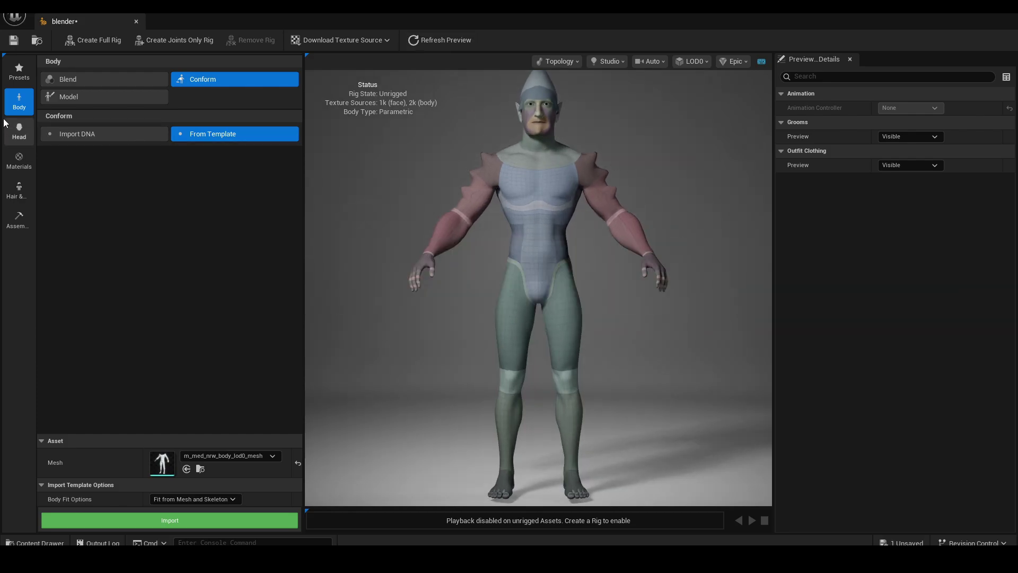
Show the character with its skin material and examine the conformed head and spiked shoulders from several angles
{"action": "left_click", "coordinate": [19, 159]}
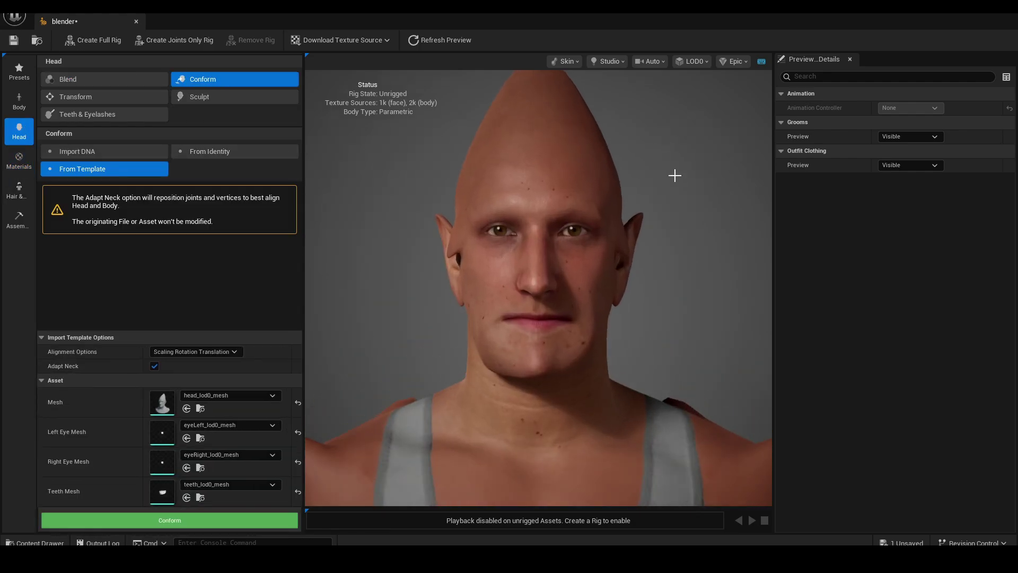
{"action": "scroll", "coordinate": [680, 238], "scroll_direction": "down", "scroll_amount": 5}
{"action": "mouse_move", "coordinate": [648, 306]}
{"action": "left_mouse_down"}
{"action": "mouse_move", "coordinate": [530, 306]}
{"action": "mouse_move", "coordinate": [504, 334]}
{"action": "mouse_move", "coordinate": [648, 306]}
{"action": "left_mouse_up"}
{"action": "scroll", "coordinate": [608, 367], "scroll_direction": "up", "scroll_amount": 6}
{"action": "left_click_drag", "start_coordinate": [598, 357], "coordinate": [738, 357]}
{"action": "scroll", "coordinate": [559, 382], "scroll_direction": "down", "scroll_amount": 5}
{"action": "left_click_drag", "start_coordinate": [594, 381], "coordinate": [679, 384]}
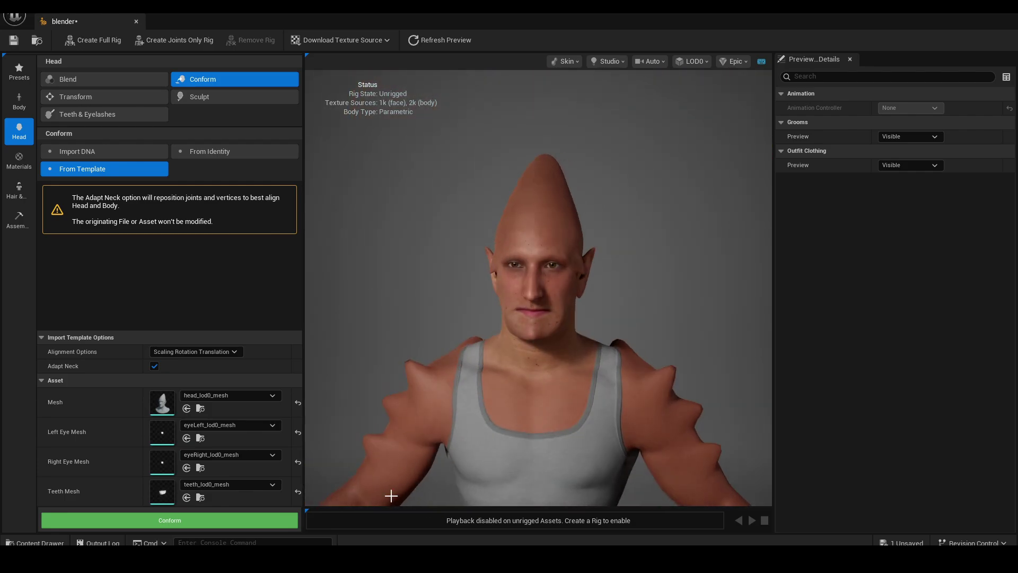
Conform the head to its template meshes again and check the full body
{"action": "left_click", "coordinate": [188, 527]}
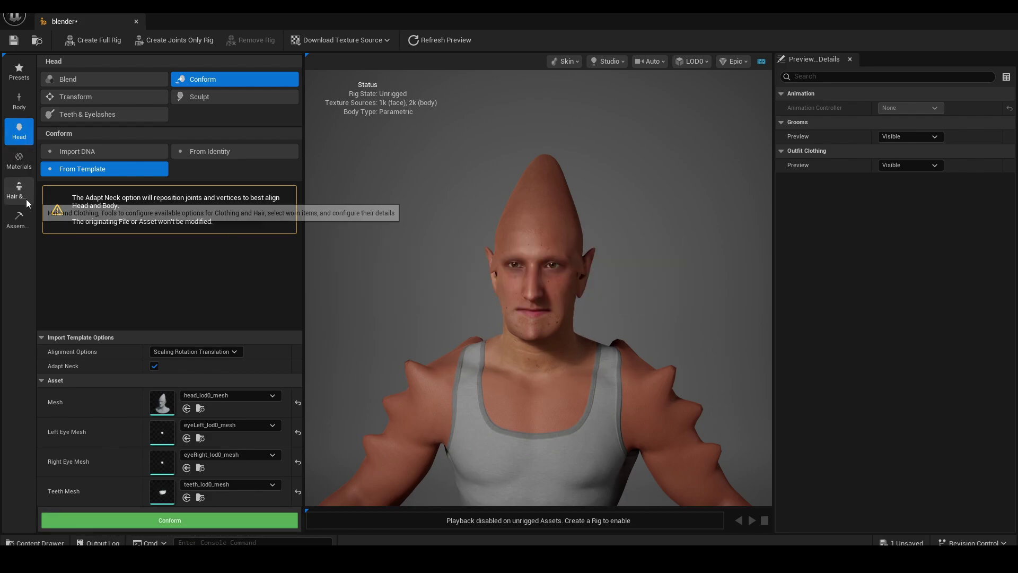
{"action": "left_click", "coordinate": [19, 99]}
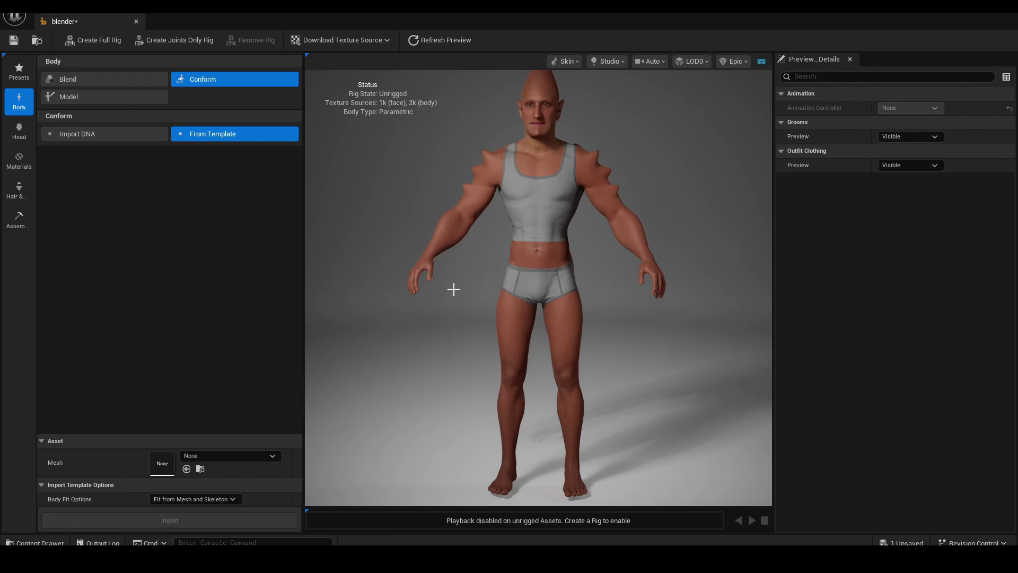
{"action": "left_click", "coordinate": [21, 74]}
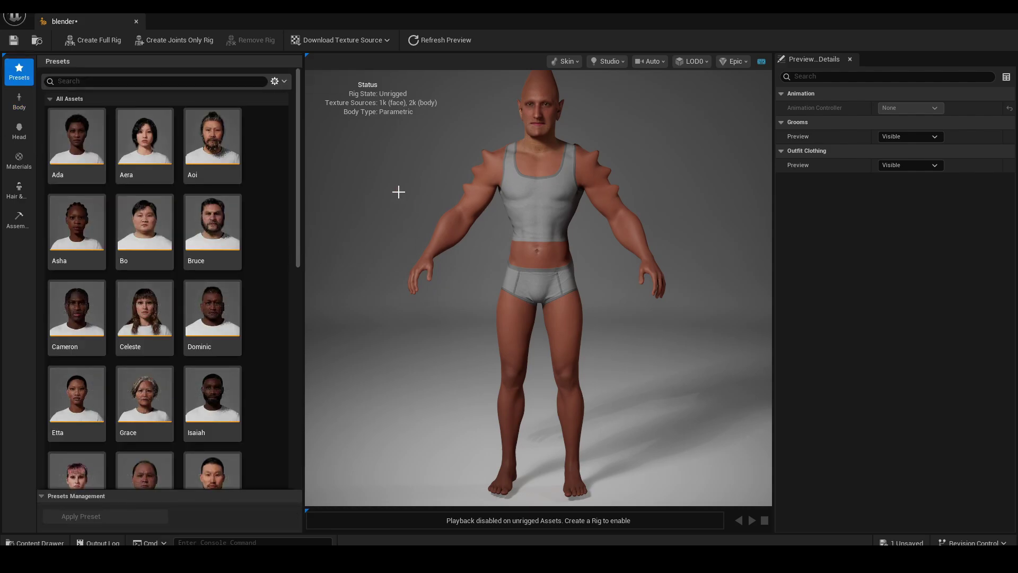
{"action": "scroll", "coordinate": [546, 243], "scroll_direction": "down", "scroll_amount": 3}
{"action": "left_click_drag", "start_coordinate": [509, 248], "coordinate": [347, 254]}
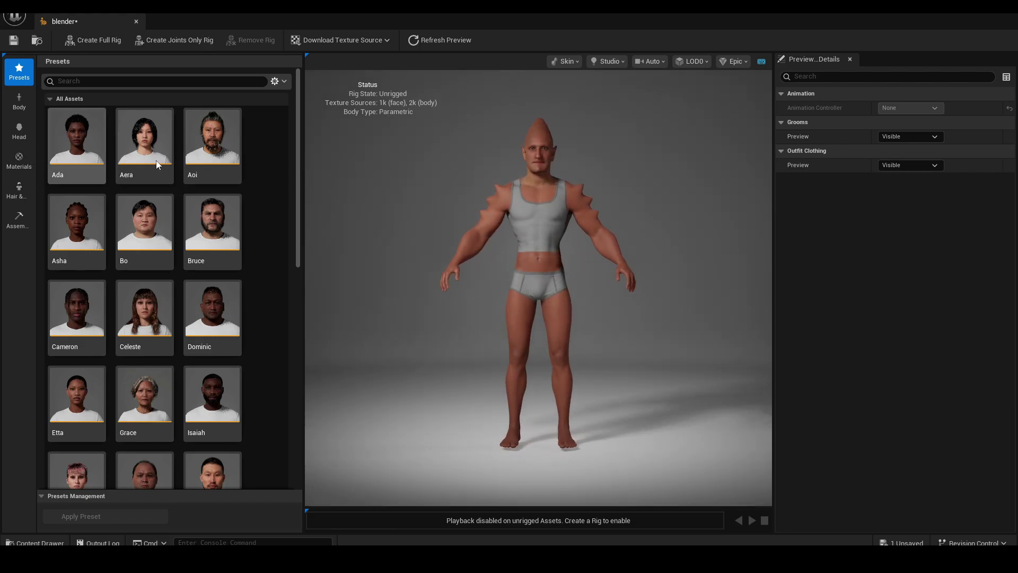
Turn off Show Top Underwear in the skin material settings and inspect the bare torso
{"action": "left_click", "coordinate": [18, 158]}
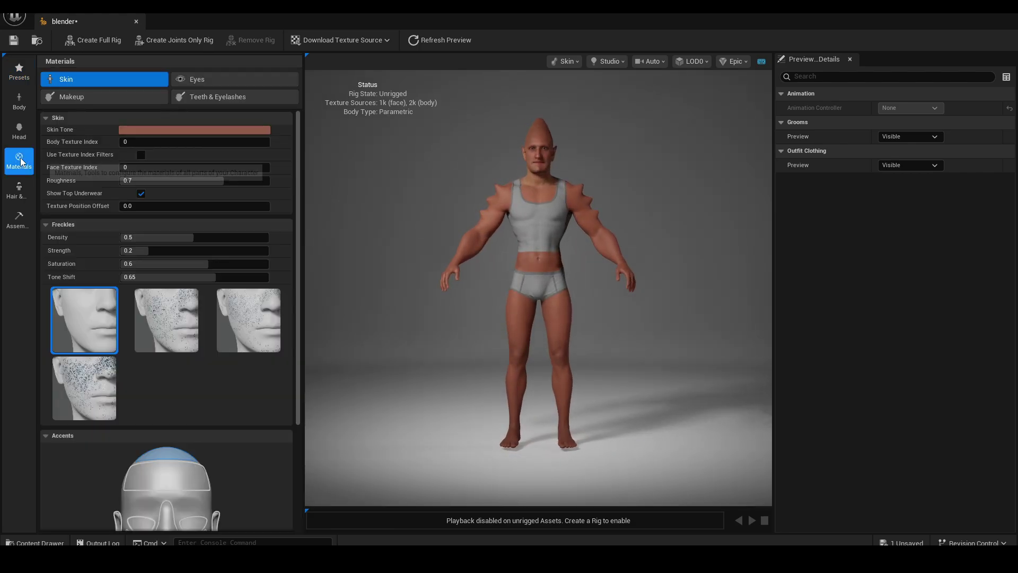
{"action": "left_click", "coordinate": [141, 195]}
{"action": "scroll", "coordinate": [597, 269], "scroll_direction": "up", "scroll_amount": 8}
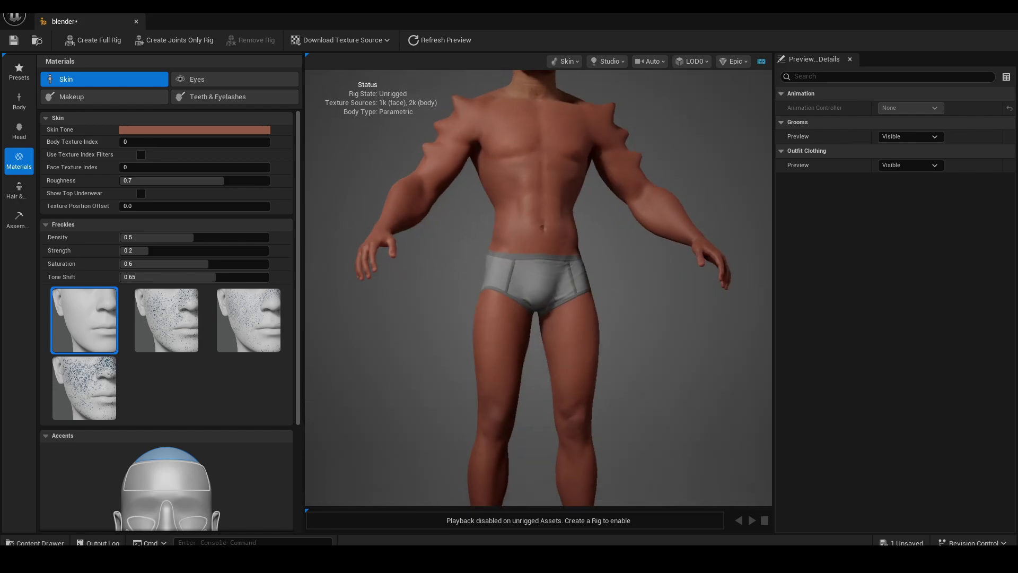
{"action": "left_click_drag", "start_coordinate": [532, 266], "coordinate": [318, 274]}
{"action": "scroll", "coordinate": [532, 267], "scroll_direction": "down", "scroll_amount": 5}
{"action": "left_click_drag", "start_coordinate": [623, 281], "coordinate": [411, 281]}
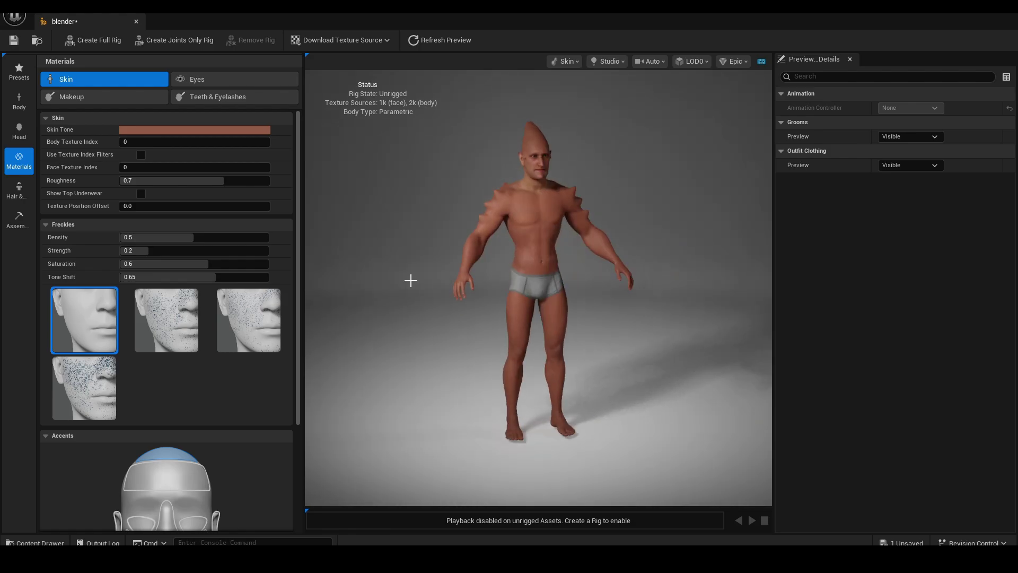
Save the blender MetaHuman Character and close its editor
{"action": "left_click", "coordinate": [13, 41]}
{"action": "left_click", "coordinate": [136, 21]}
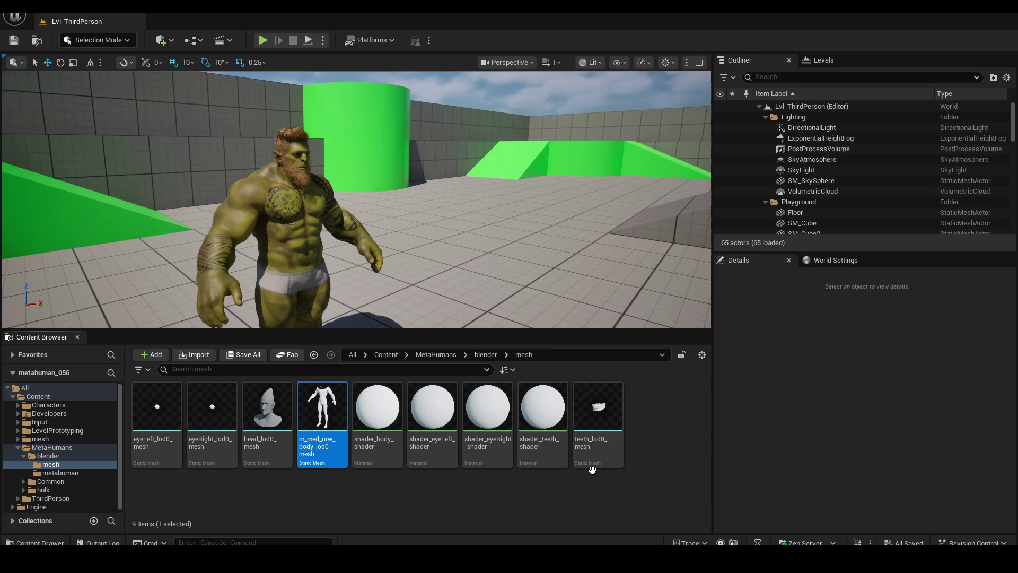